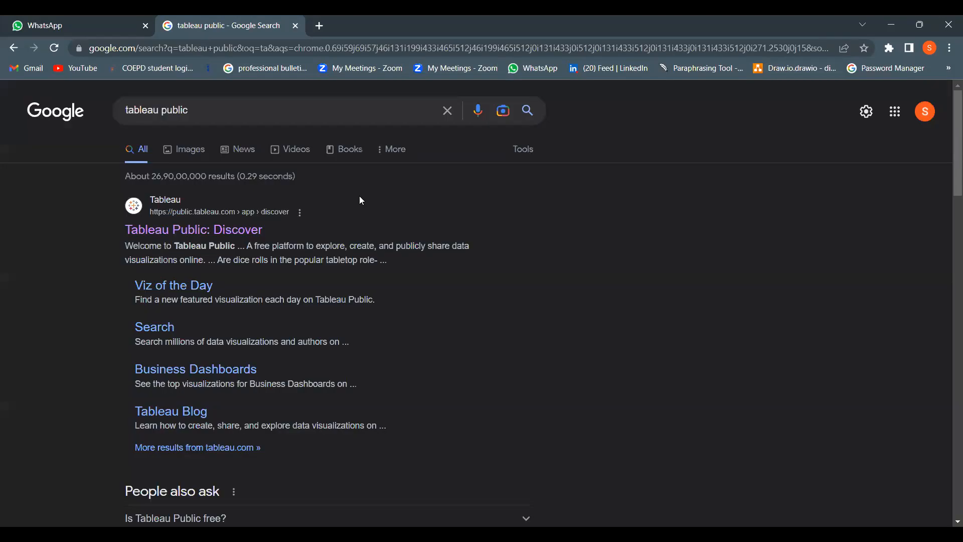
Step: Open the Tableau Public site from the search results and look through the Learn videos on its Resources page
click(202, 235)
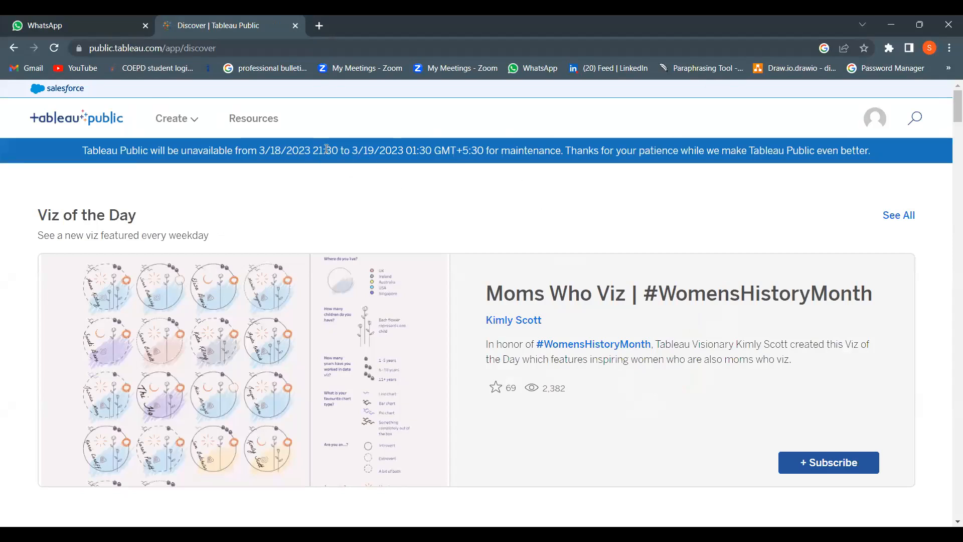
click(251, 120)
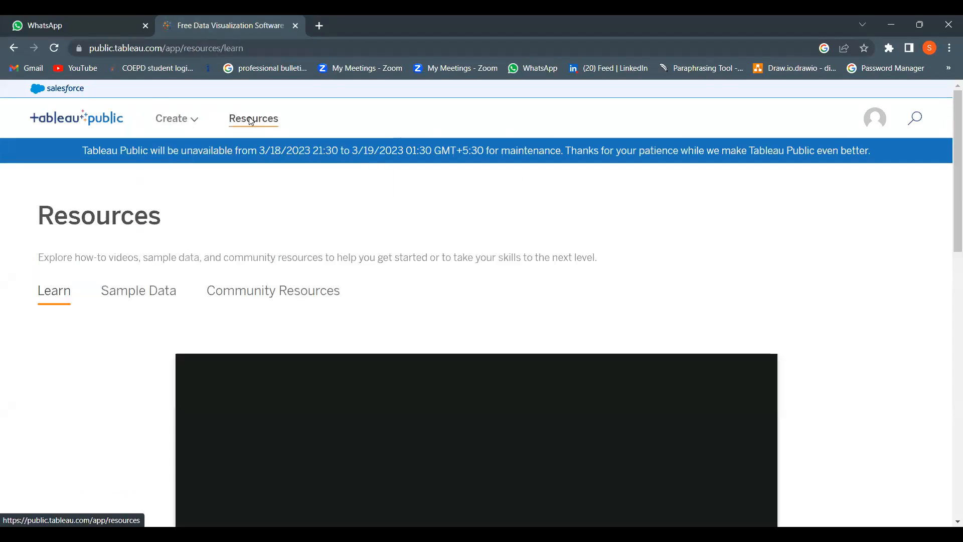
scroll(391, 175, down, 5)
scroll(391, 176, down, 6)
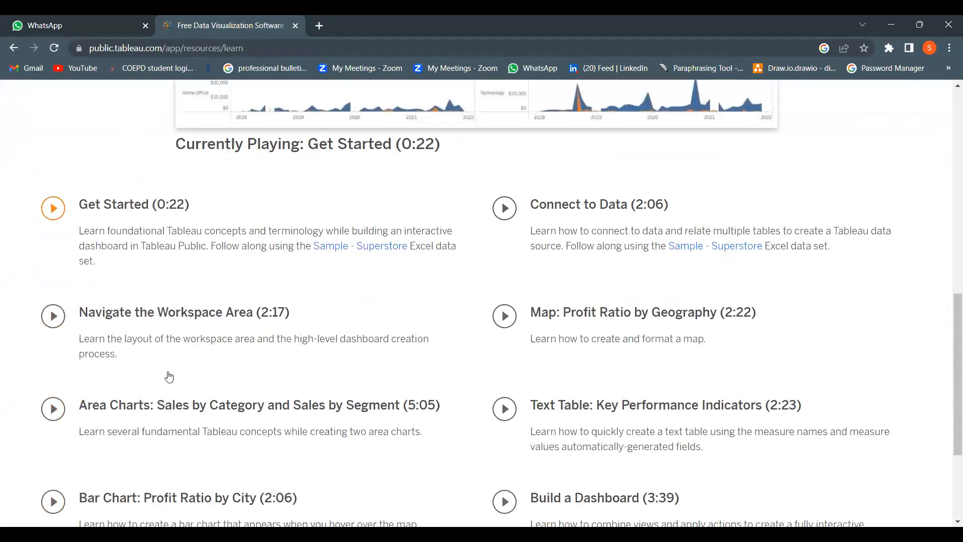
scroll(339, 274, up, 7)
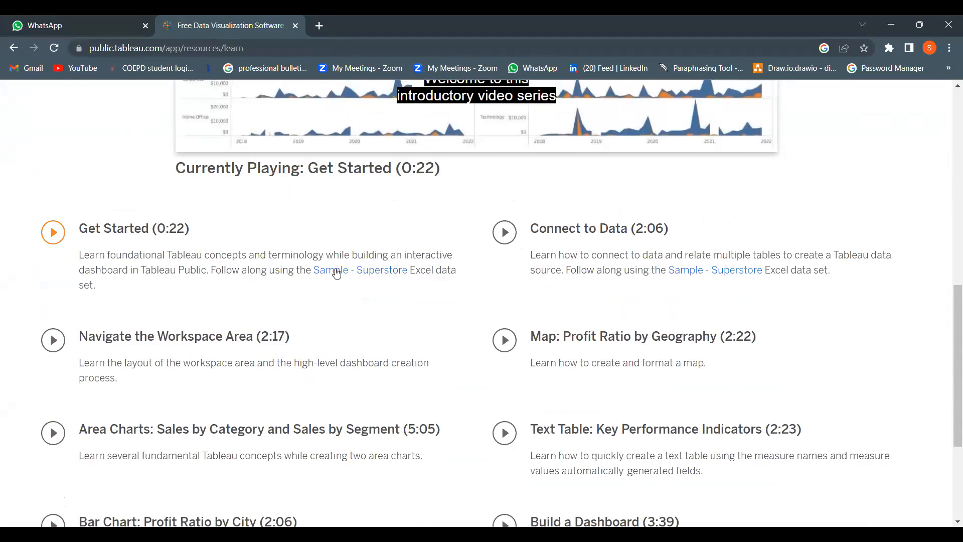
Step: Open the Sample Data resources and review the Business data sets, such as Superstore Sales
click(141, 228)
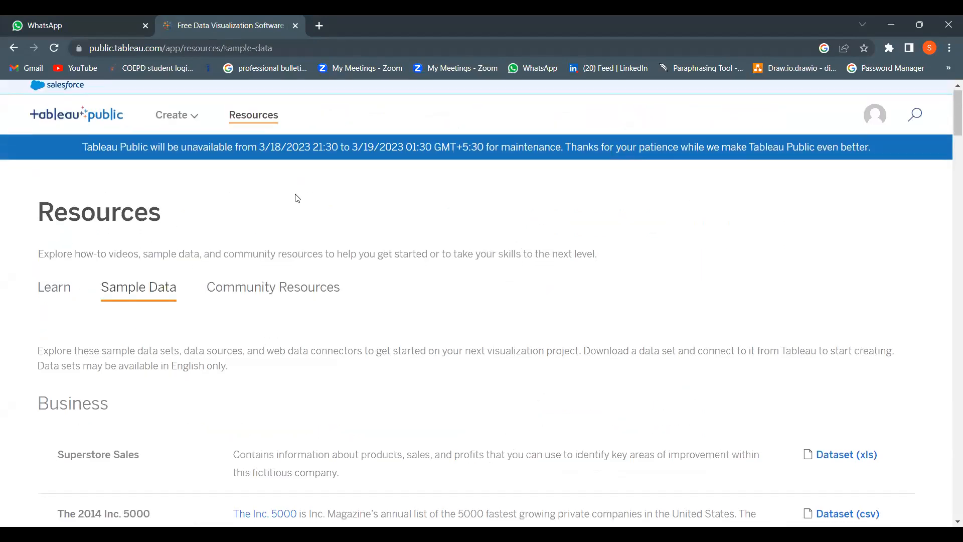
scroll(256, 226, down, 3)
scroll(430, 293, down, 2)
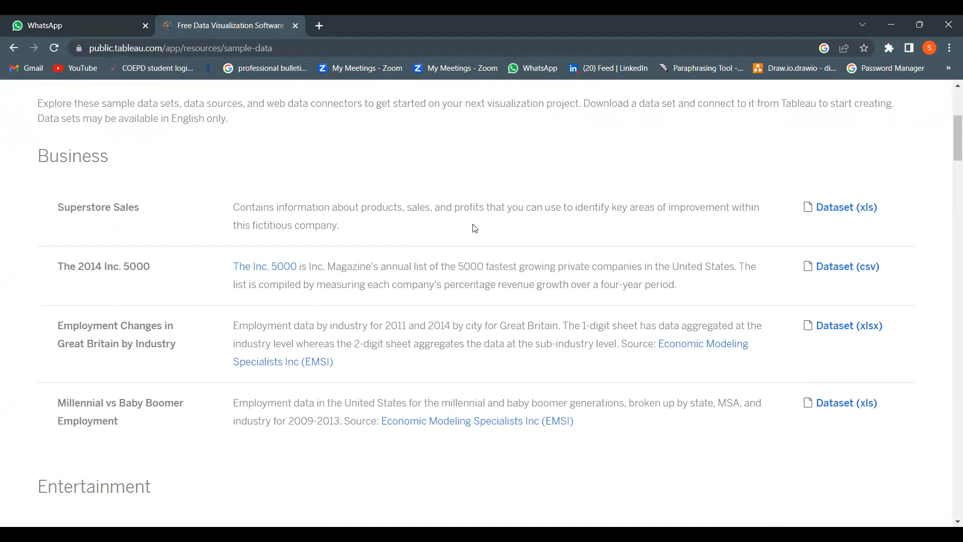
scroll(475, 229, up, 5)
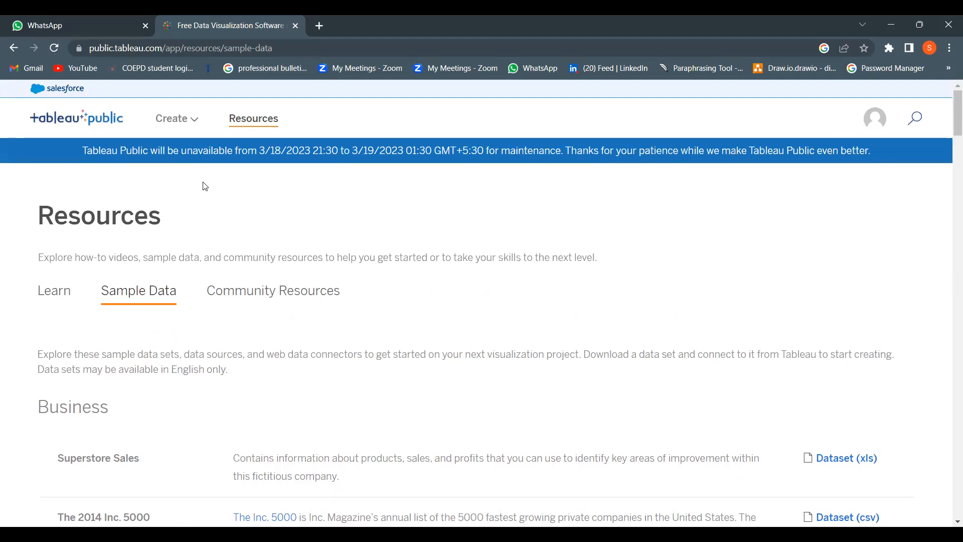
Step: Open the account's own profile page and create a new viz from it
click(878, 119)
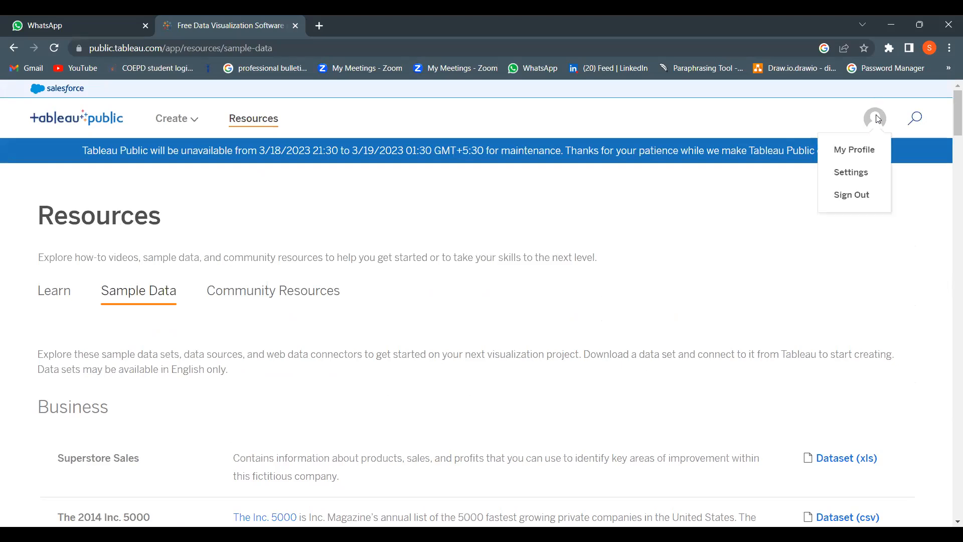
click(864, 151)
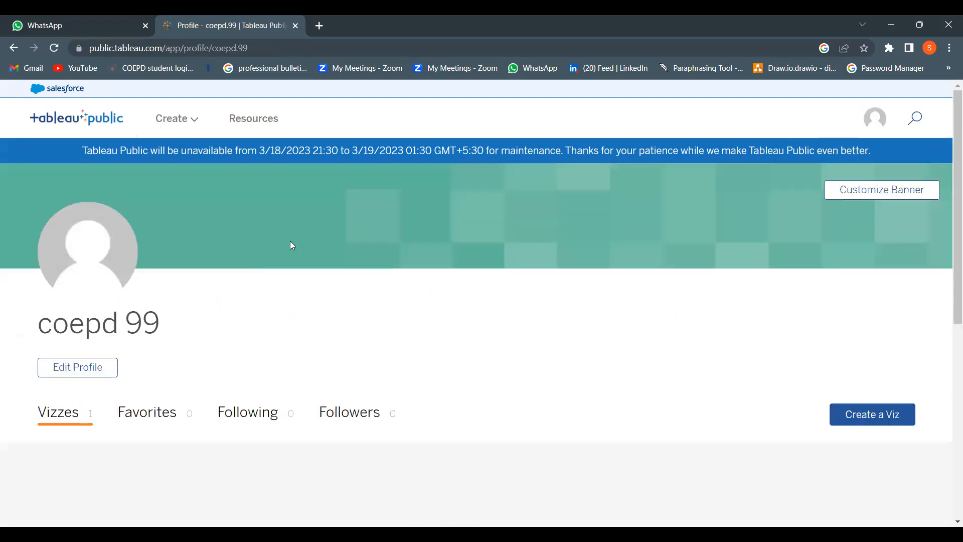
scroll(507, 288, down, 1)
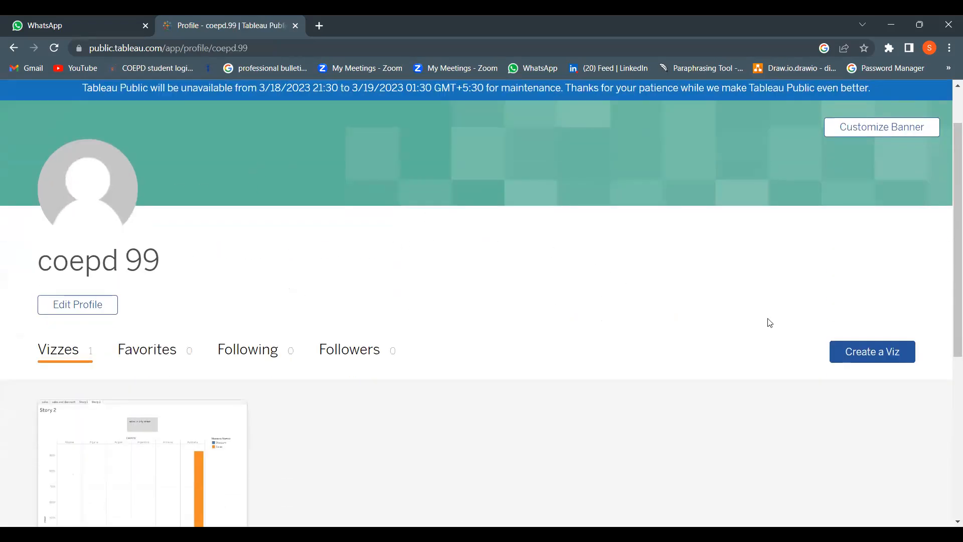
click(873, 357)
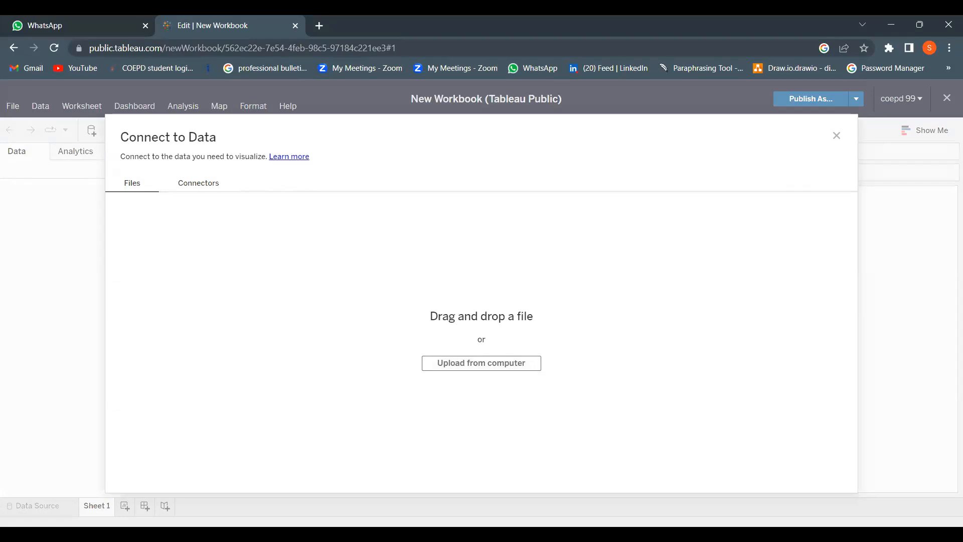
Step: Upload the Excel file Global Superstore Orders_03_02_2022 from the Downloads folder as the workbook's data source
click(499, 364)
click(190, 144)
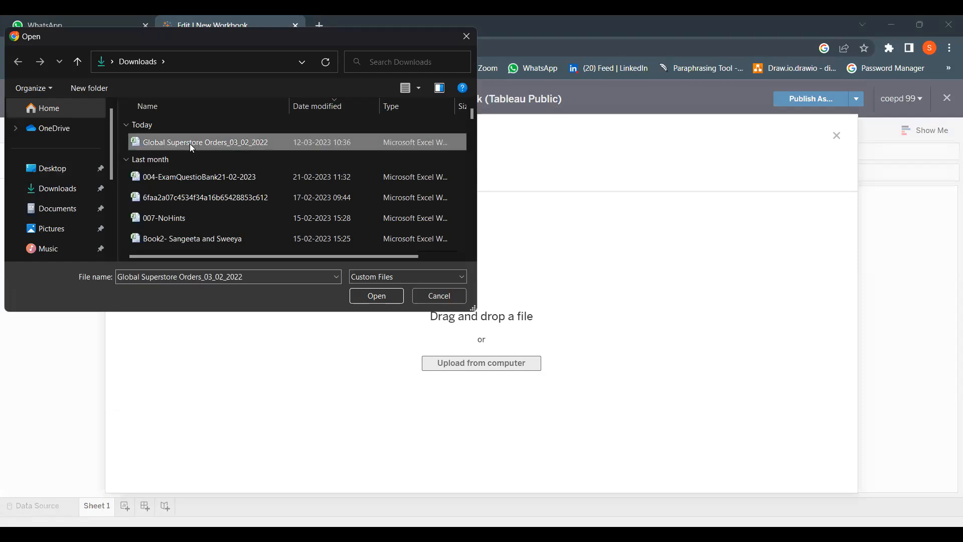
click(377, 296)
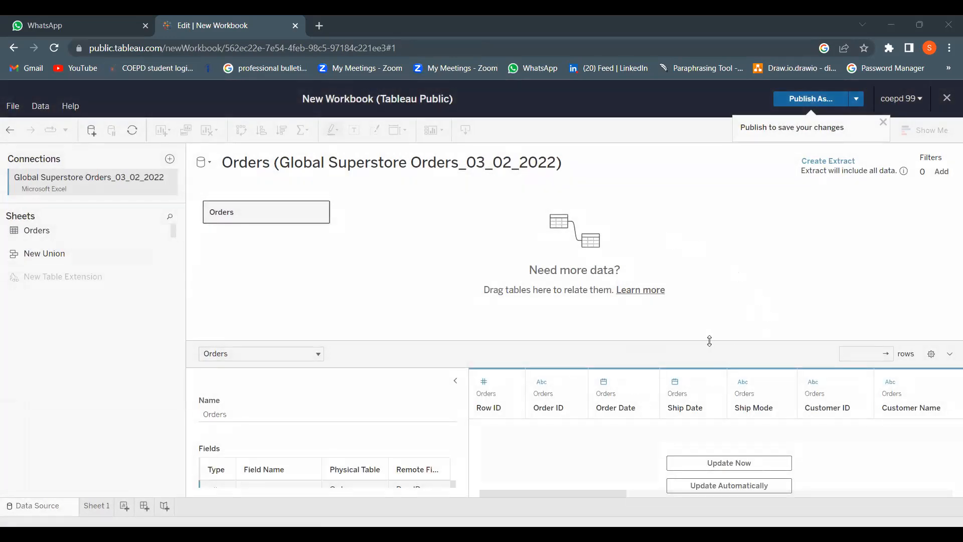
Step: Enlarge the data preview area and set the Orders preview to update automatically
drag(713, 341, 697, 312)
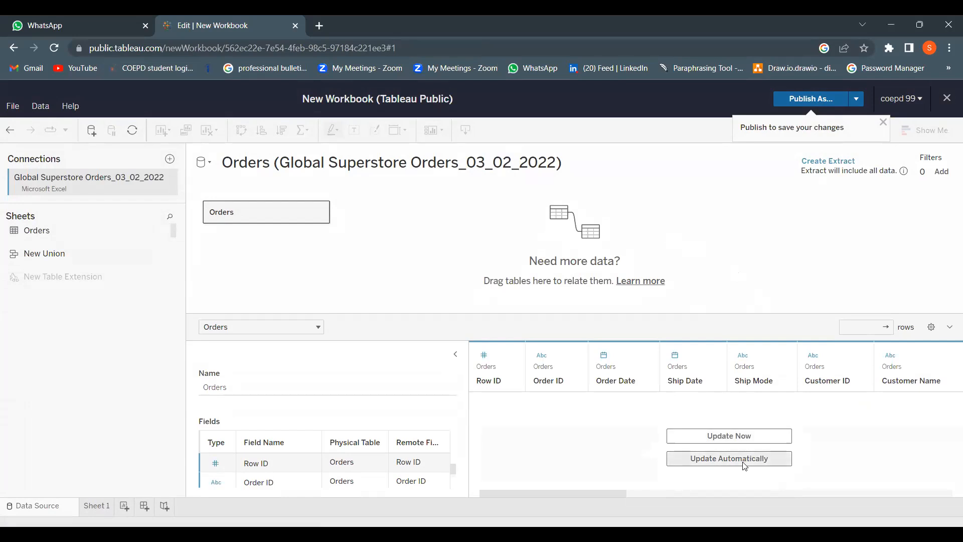
click(742, 459)
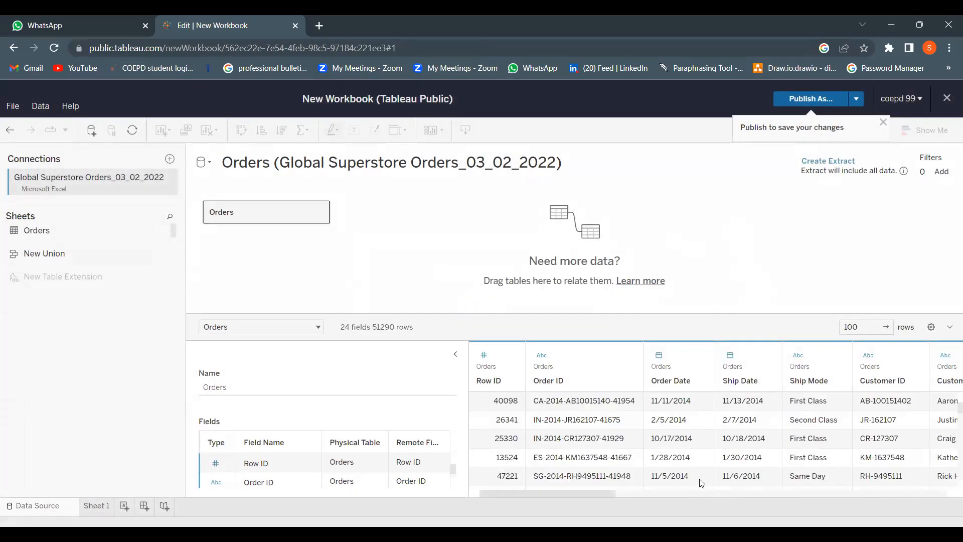
mouse_move(608, 493)
mouse_down()
mouse_move(921, 495)
mouse_move(591, 486)
mouse_up()
Step: Open Sheet 1 and add a second worksheet to the workbook
click(98, 511)
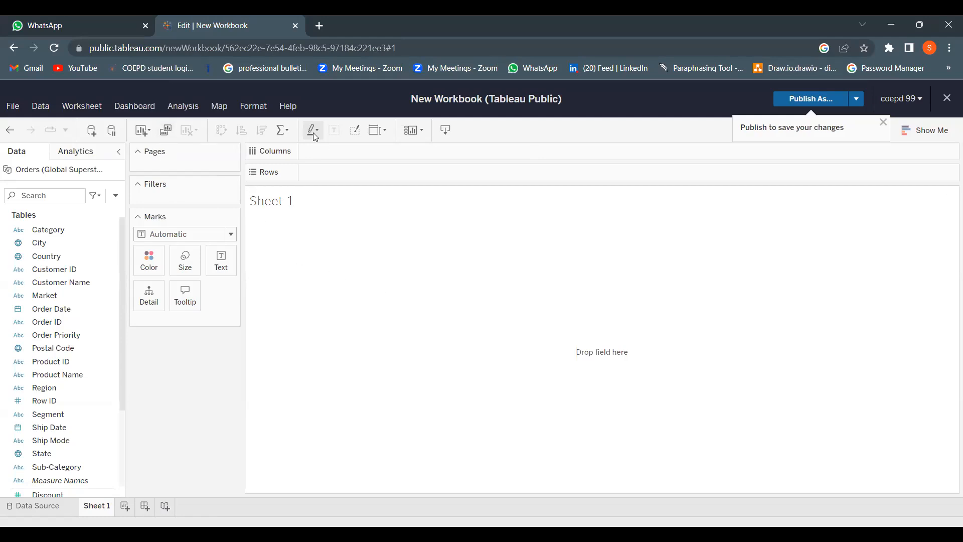
click(125, 506)
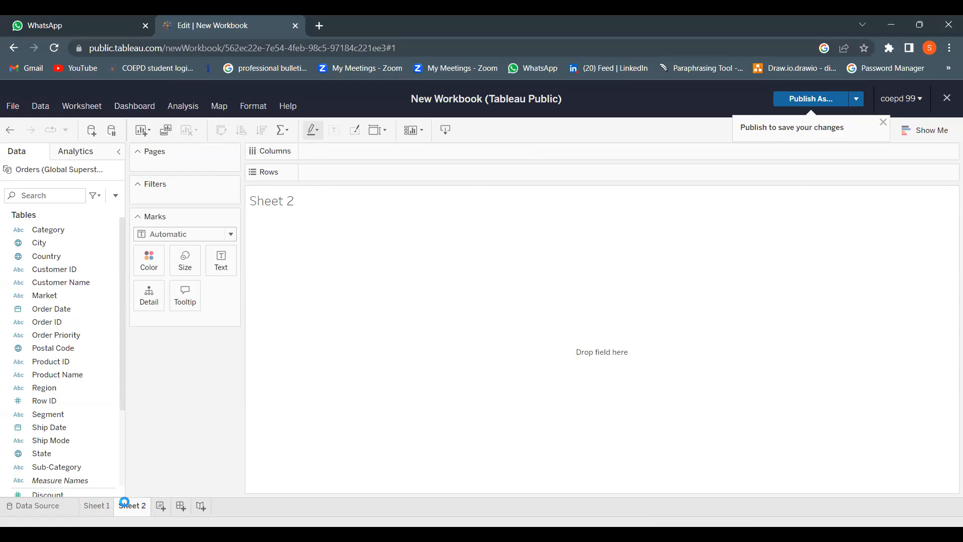
Step: Review the Orders data source page against the empty Sheet 1, and return to Sheet 1
click(42, 508)
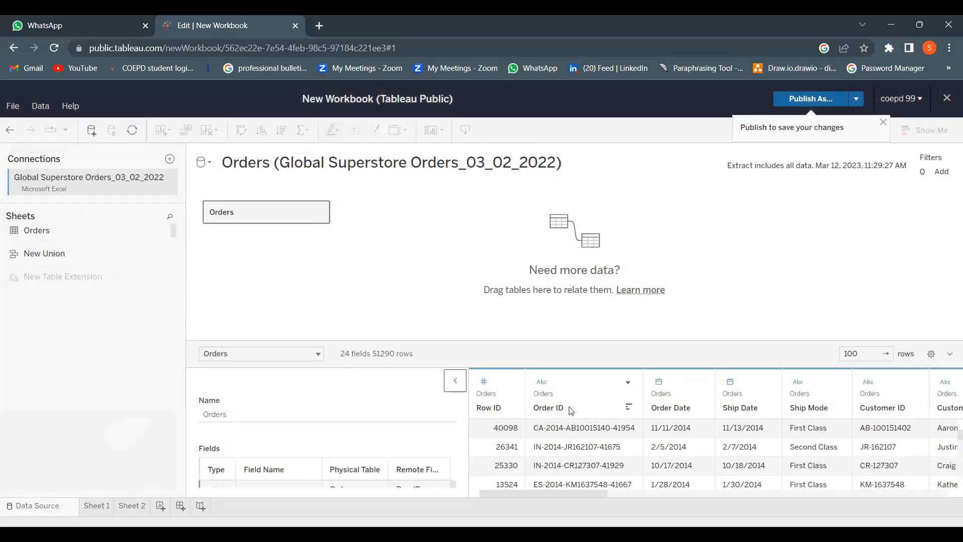
click(92, 505)
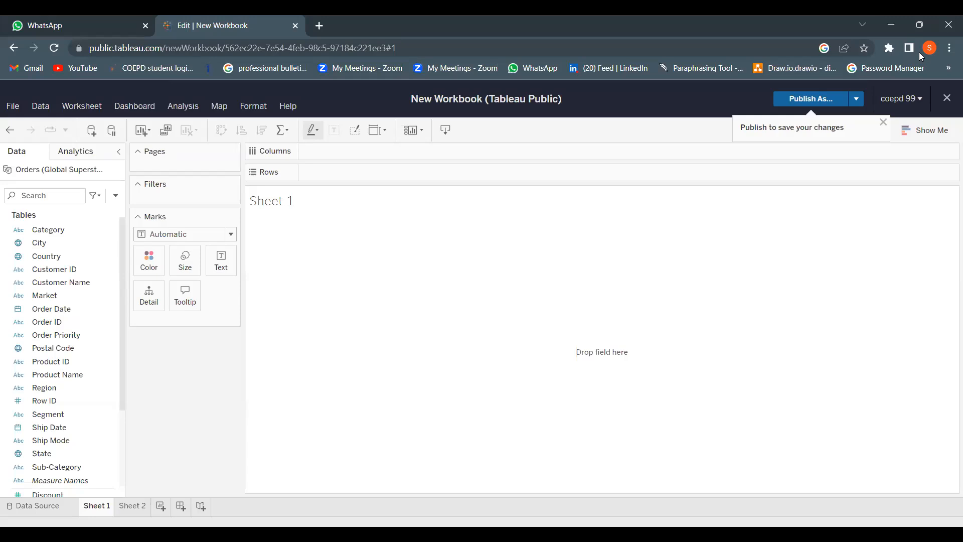
click(948, 28)
click(838, 307)
click(39, 507)
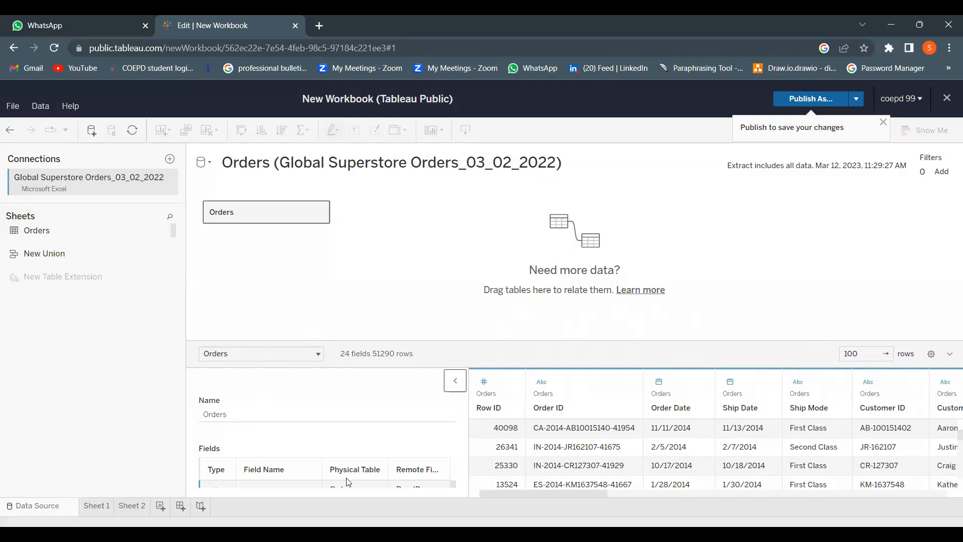
click(93, 506)
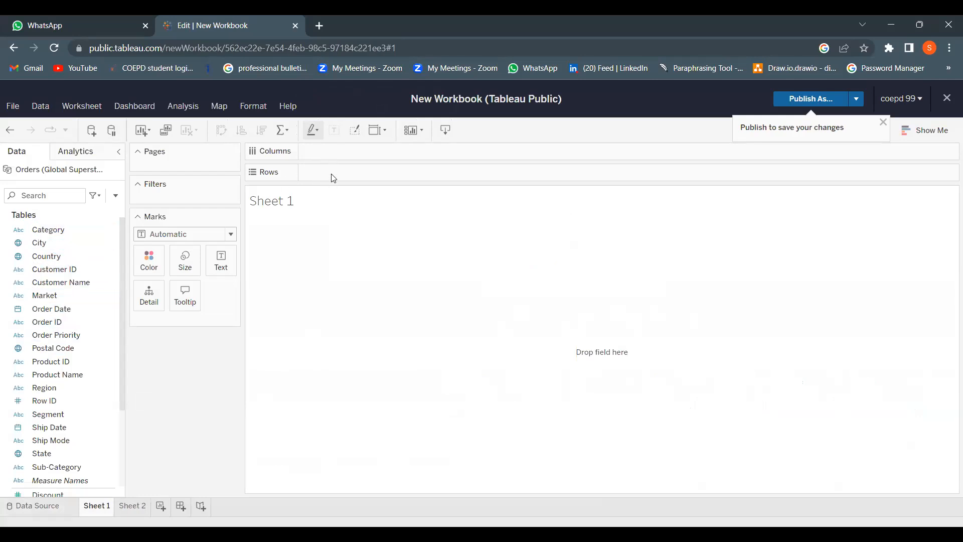
Step: Add a Category filter to Sheet 1 with Furniture and Office Supplies selected
click(75, 256)
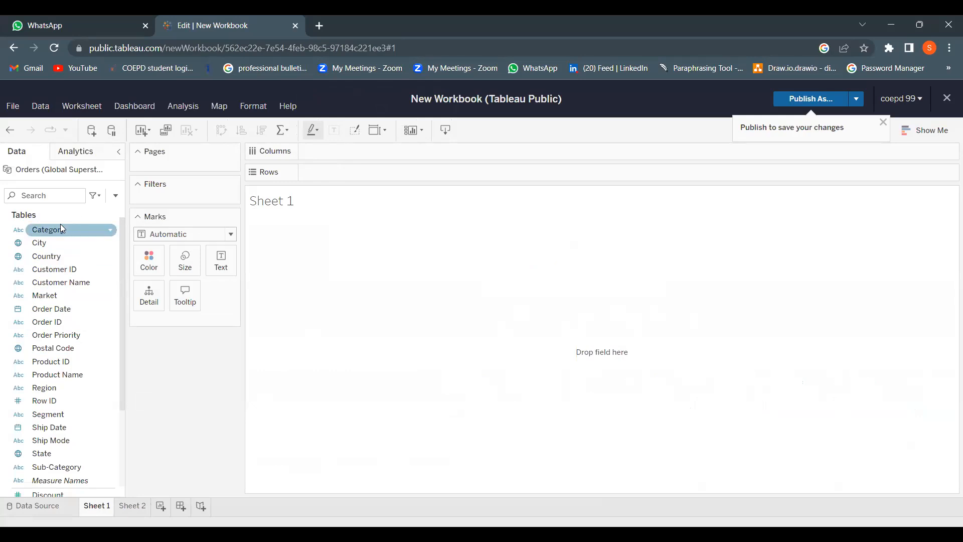
click(73, 229)
drag(73, 230, 171, 195)
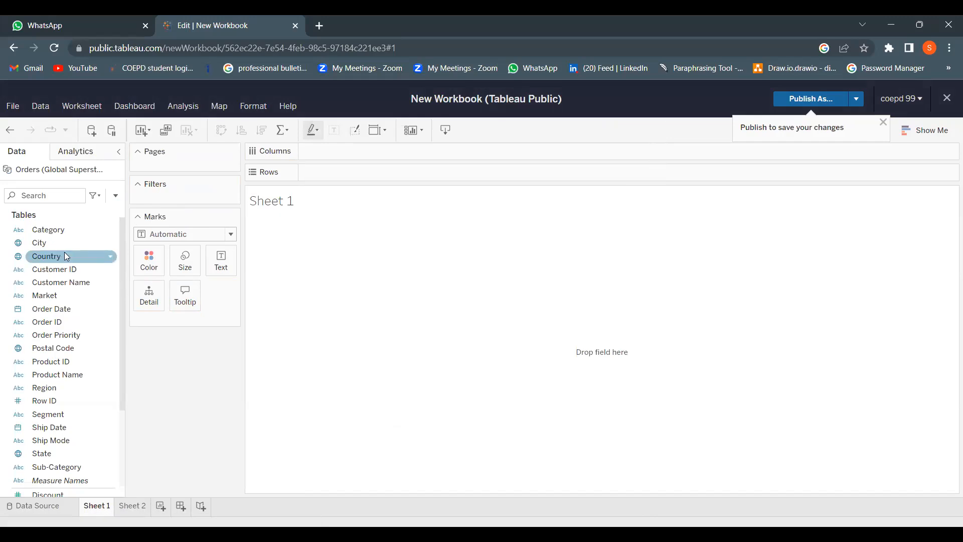
drag(71, 231, 172, 194)
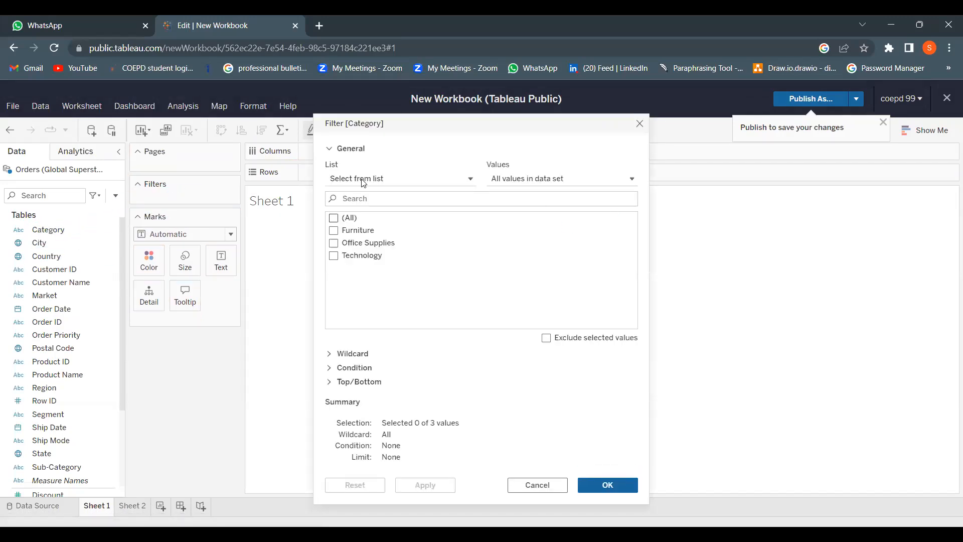
click(334, 231)
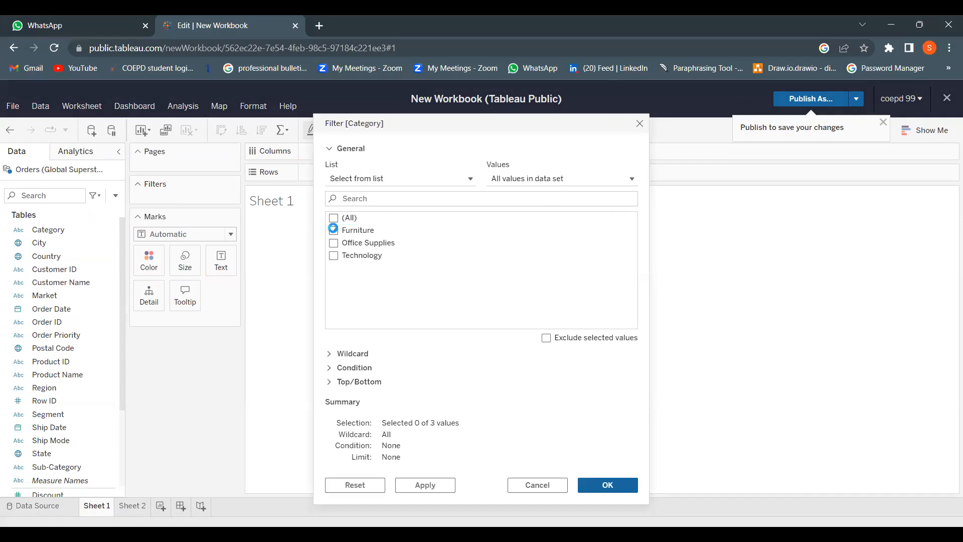
click(333, 243)
click(617, 484)
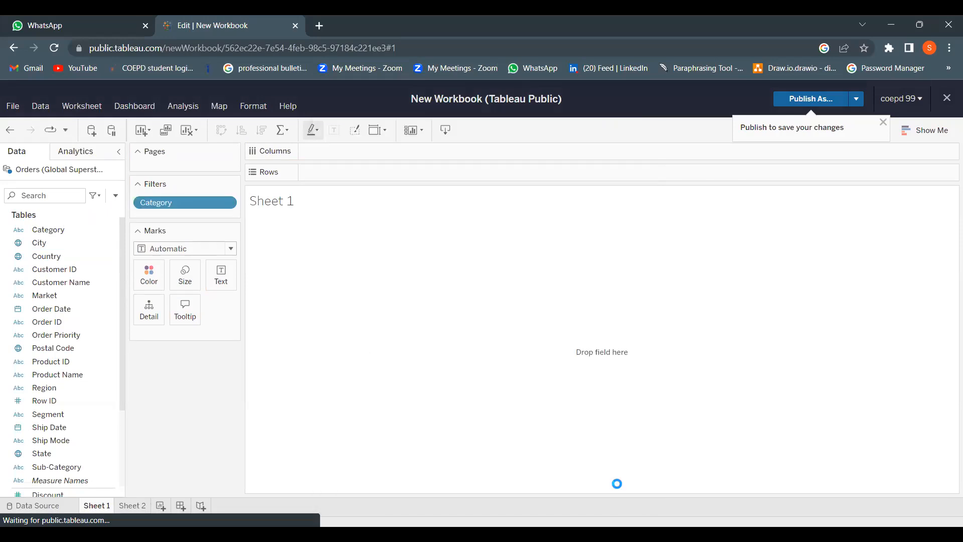
Step: Move the Category field from the filters to Columns and add the City field to Rows
drag(178, 196, 332, 152)
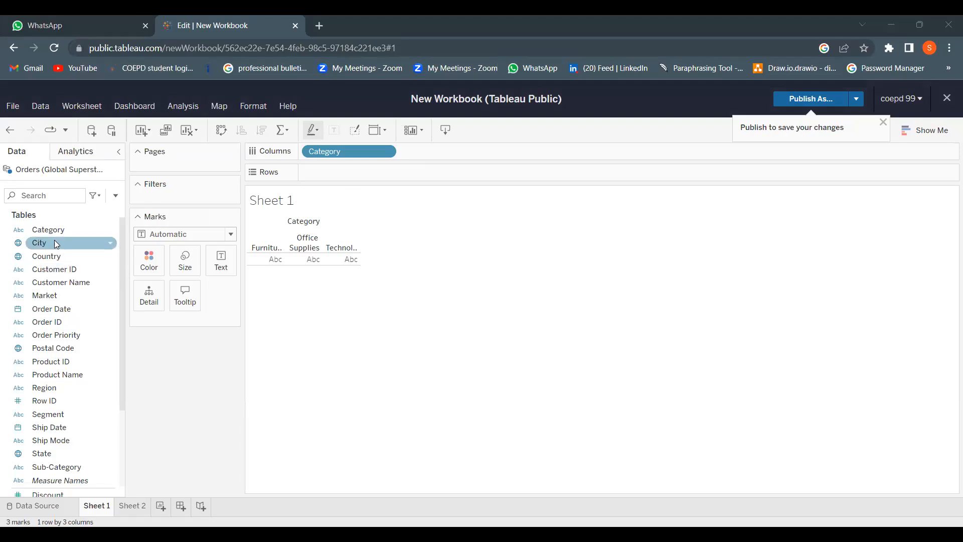
drag(50, 242, 186, 194)
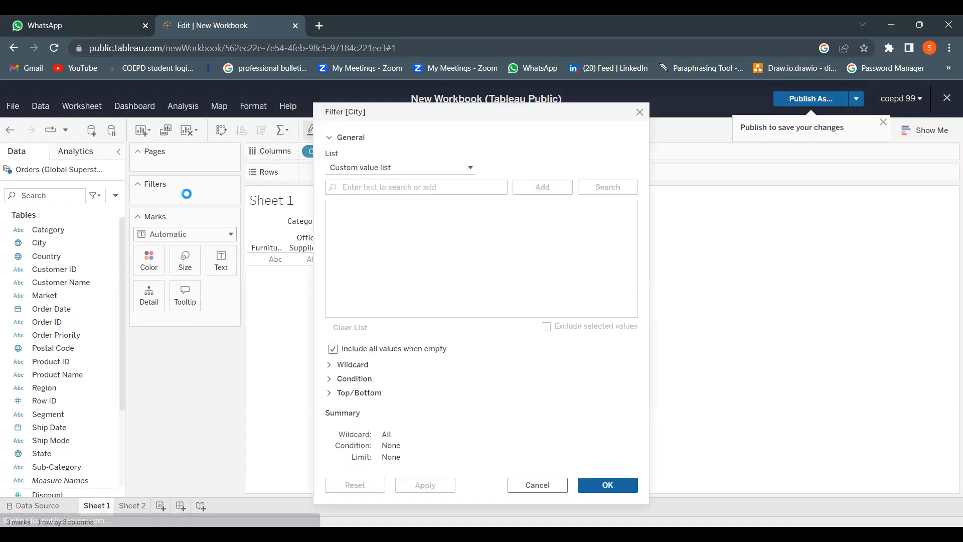
click(640, 112)
click(52, 246)
drag(52, 245, 331, 171)
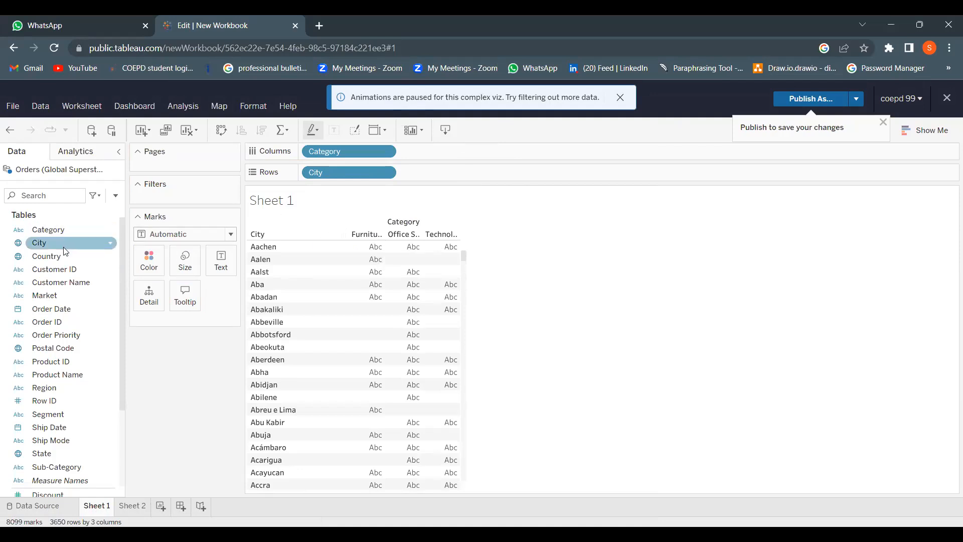
Step: Add a Country filter with Afghanistan, Albania, Algeria, Argentina, Armenia and Australia selected
drag(68, 254, 183, 198)
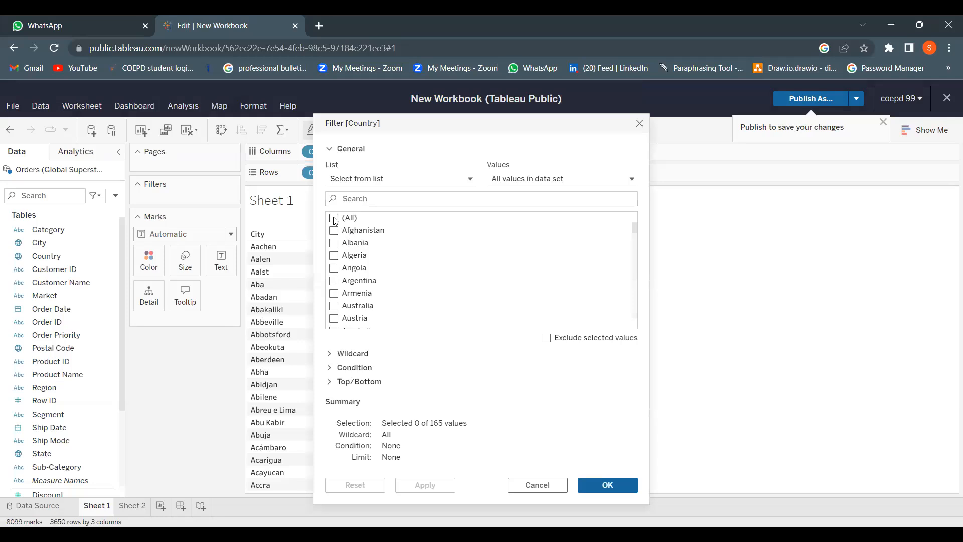
click(334, 231)
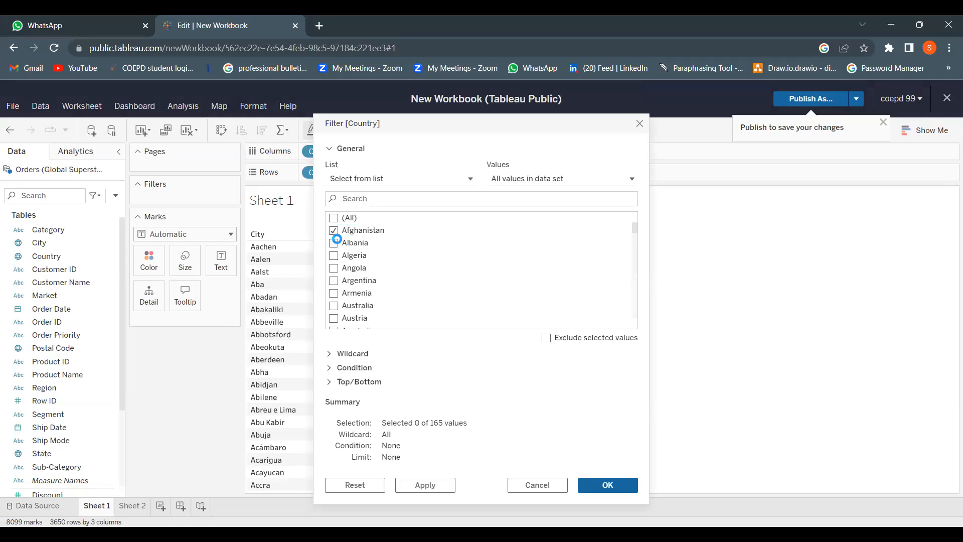
click(334, 244)
click(336, 255)
click(335, 281)
click(335, 294)
click(341, 305)
click(607, 486)
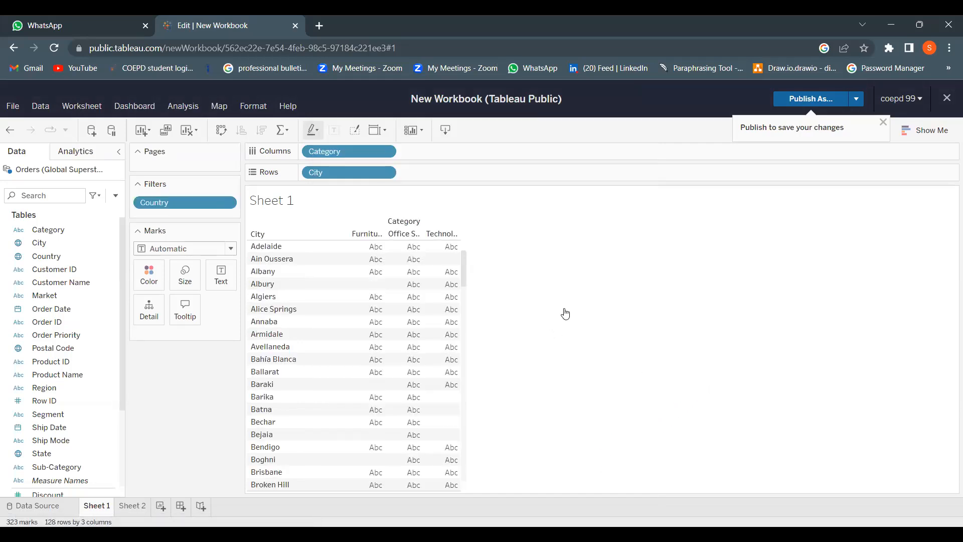
Step: Move the Country field from the filters to Rows, placing it after City
mouse_move(190, 210)
mouse_down()
mouse_move(364, 221)
mouse_move(452, 182)
mouse_move(451, 172)
mouse_up()
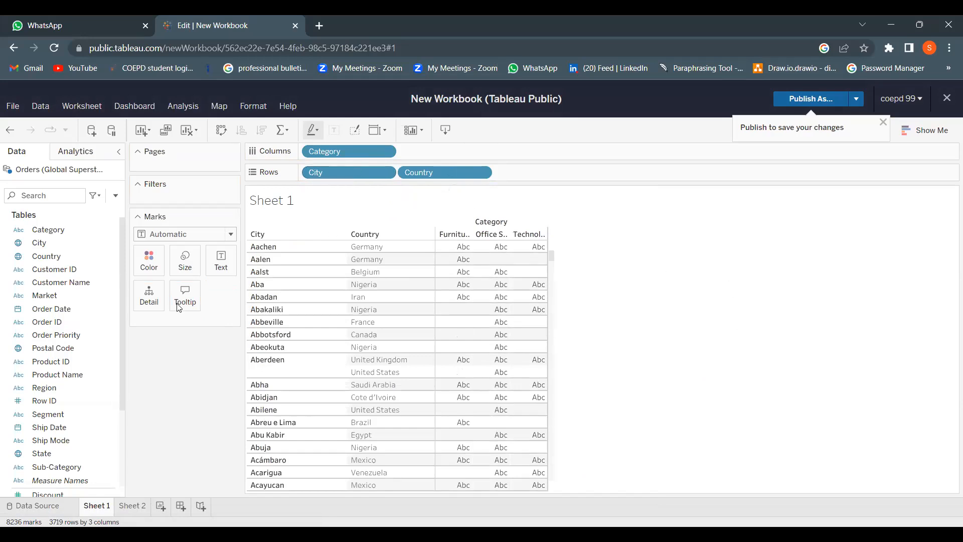
scroll(97, 351, down, 3)
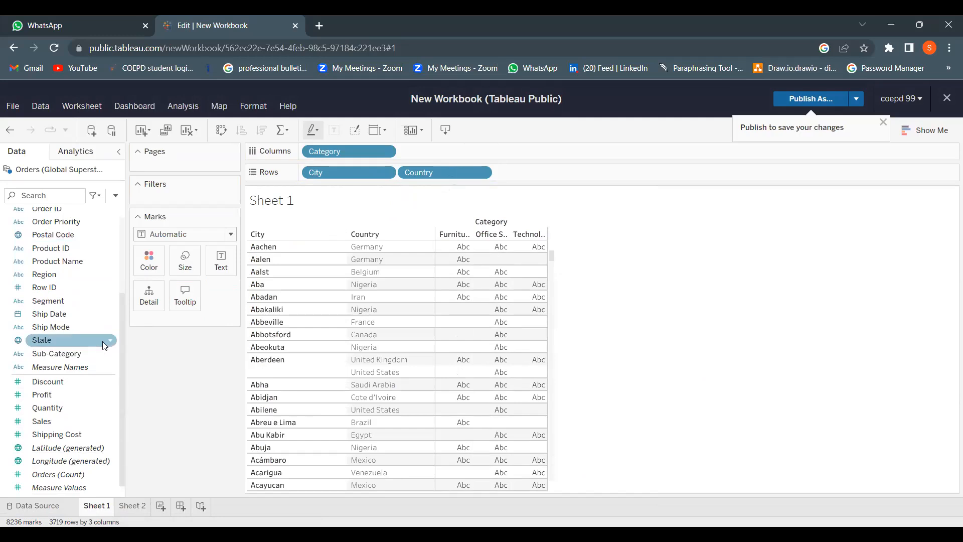
scroll(103, 341, up, 3)
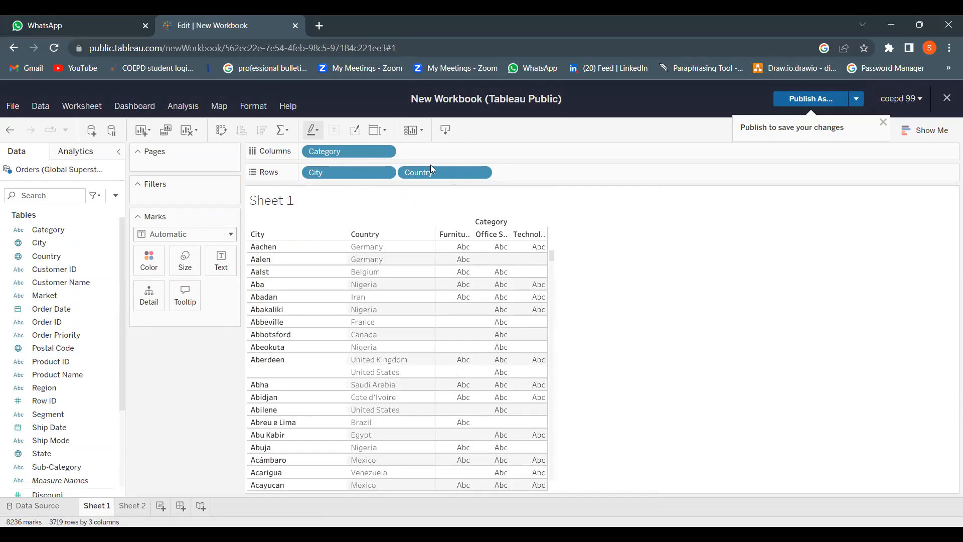
Step: Move the Country field from Rows to the filters with only Afghanistan, Albania, Australia, Austria and Bahrain selected
drag(418, 173, 193, 195)
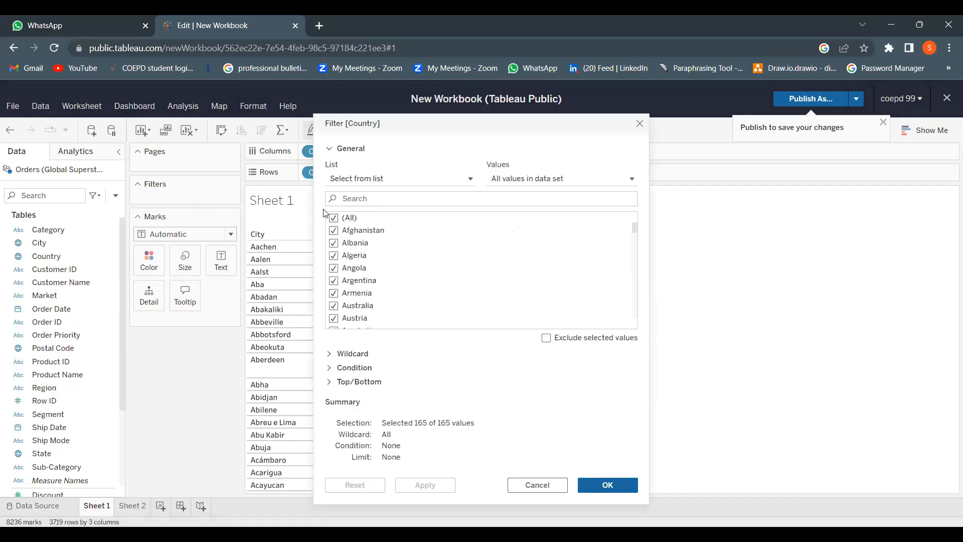
click(334, 218)
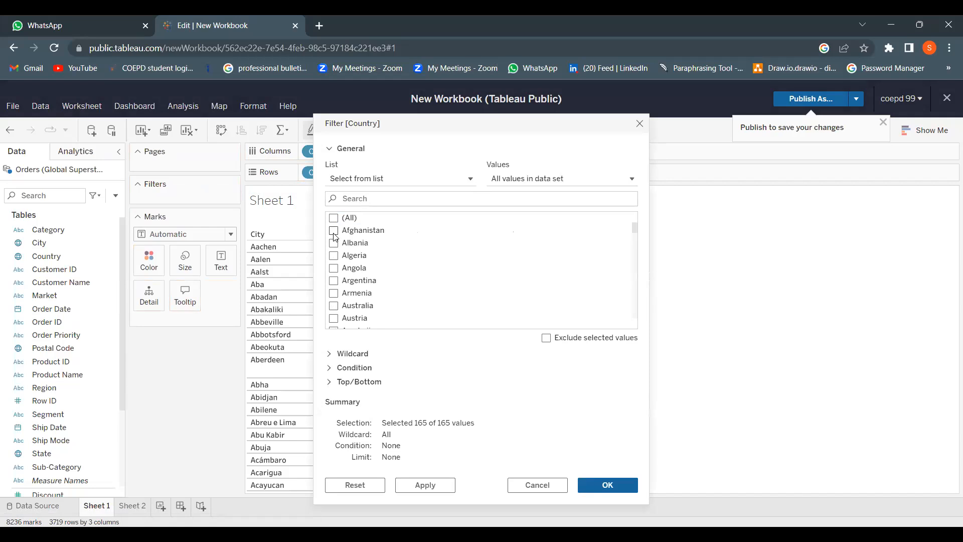
click(334, 231)
click(334, 244)
click(333, 305)
click(334, 318)
scroll(336, 284, down, 3)
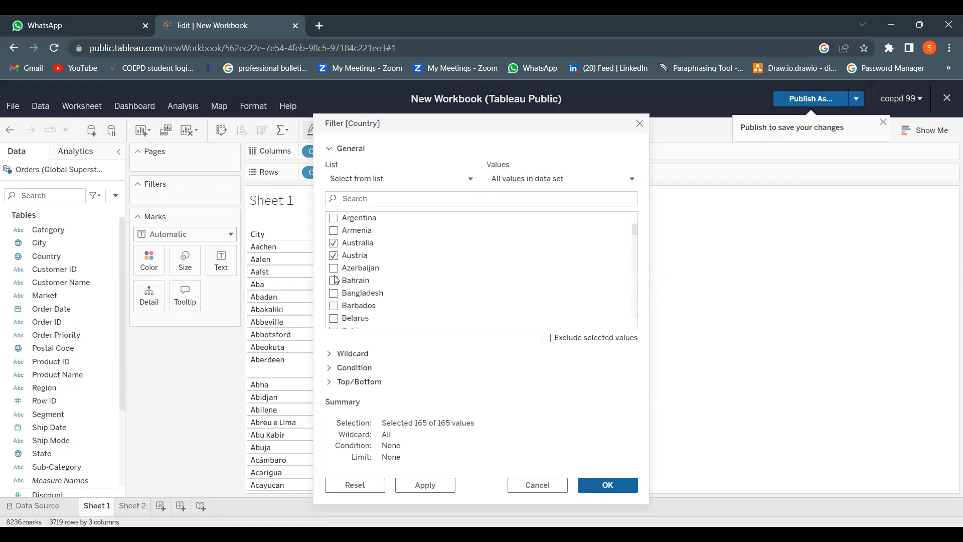
click(334, 282)
click(592, 482)
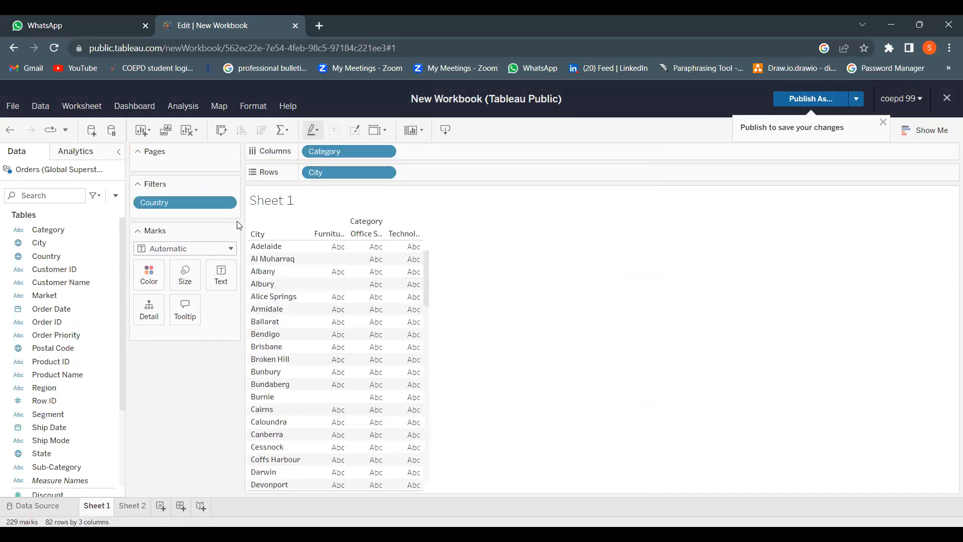
Step: Add the Profit measure to Rows after City and look through the resulting bar charts by city
click(54, 256)
scroll(59, 271, down, 3)
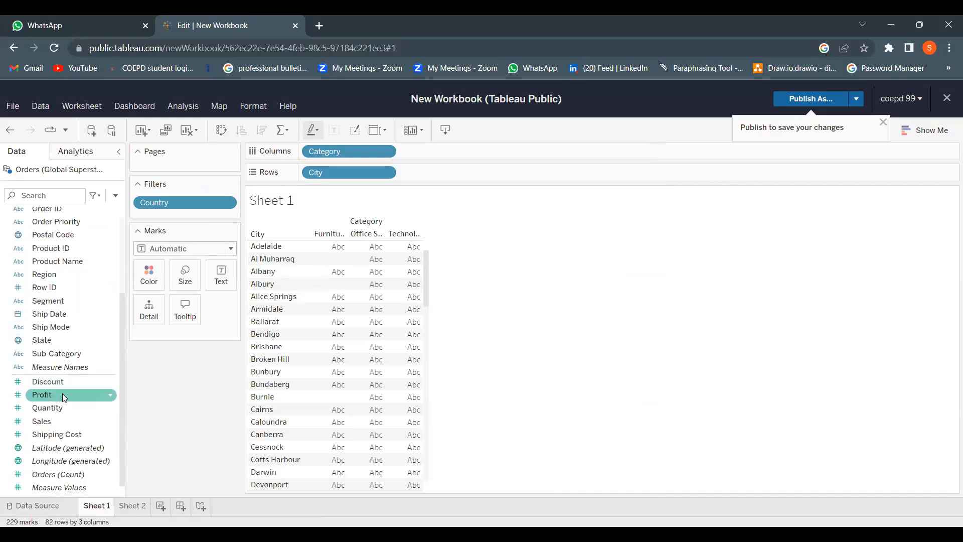
drag(64, 398, 453, 175)
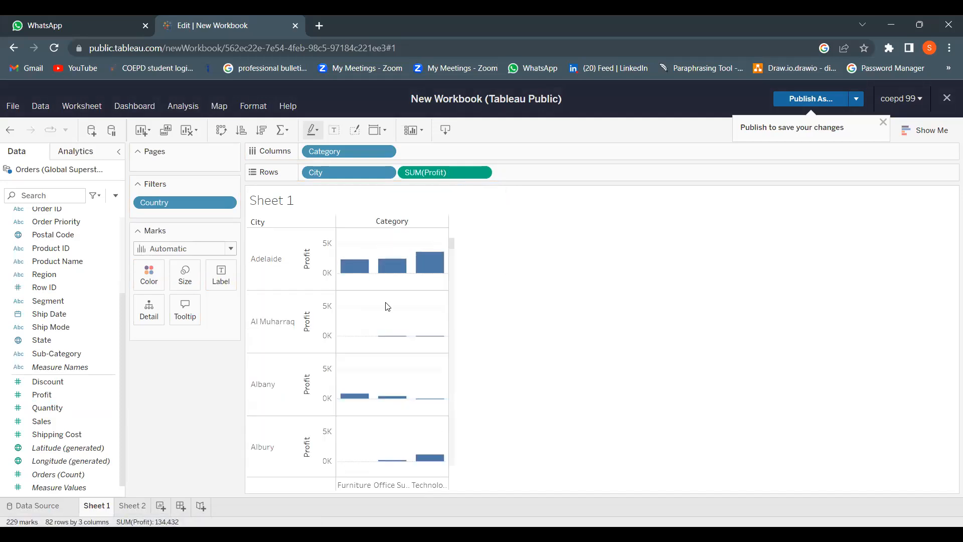
scroll(387, 306, down, 5)
scroll(387, 307, up, 5)
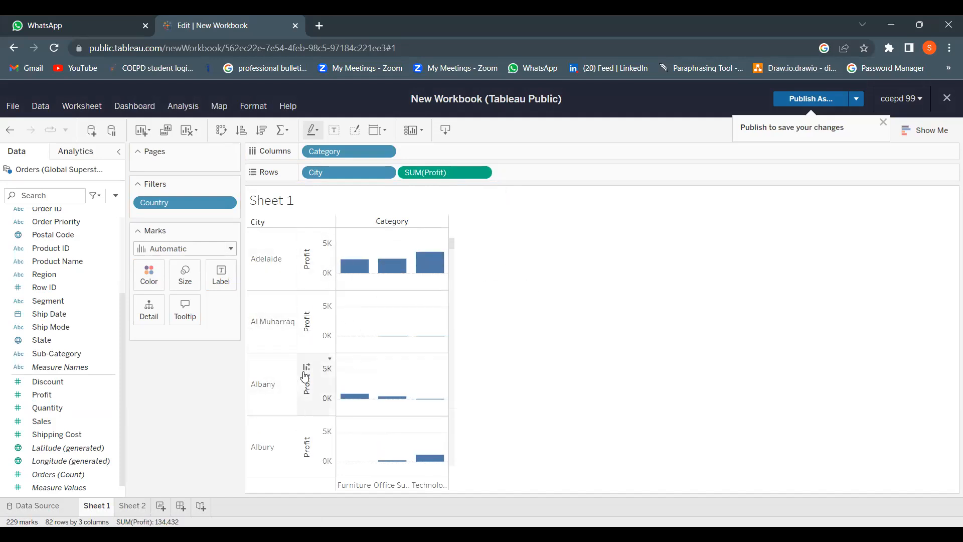
scroll(401, 372, down, 5)
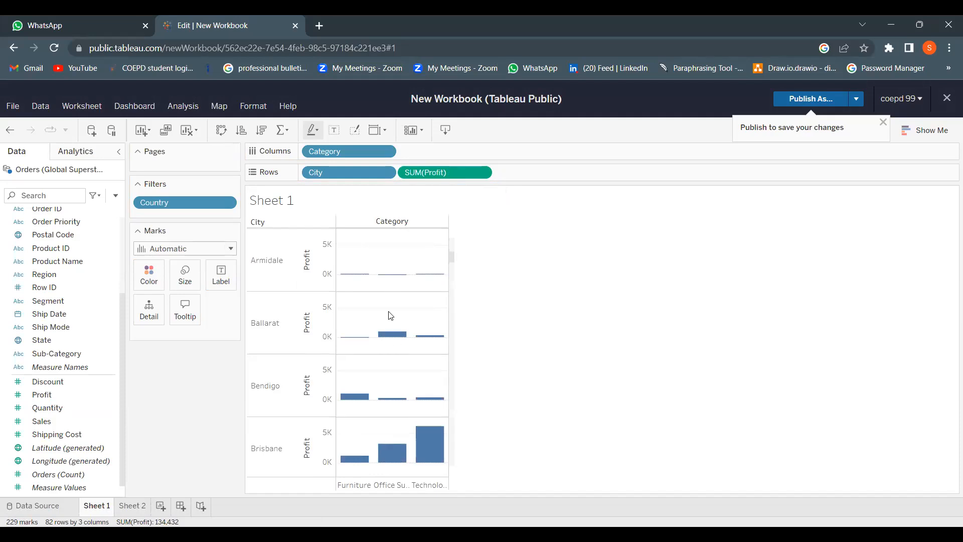
scroll(383, 348, up, 5)
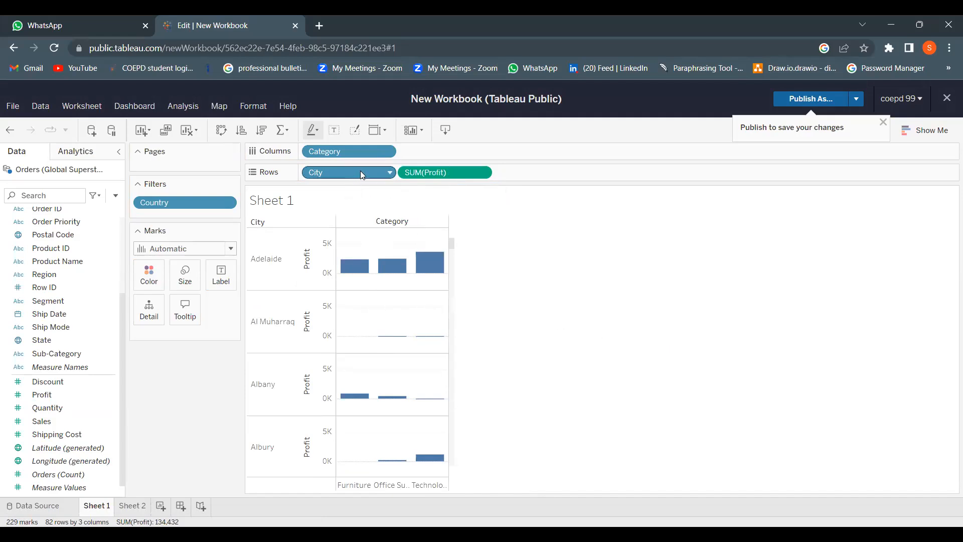
Step: Move the Country field from the filters to Rows ahead of Profit and remove City from Rows
drag(180, 201, 446, 149)
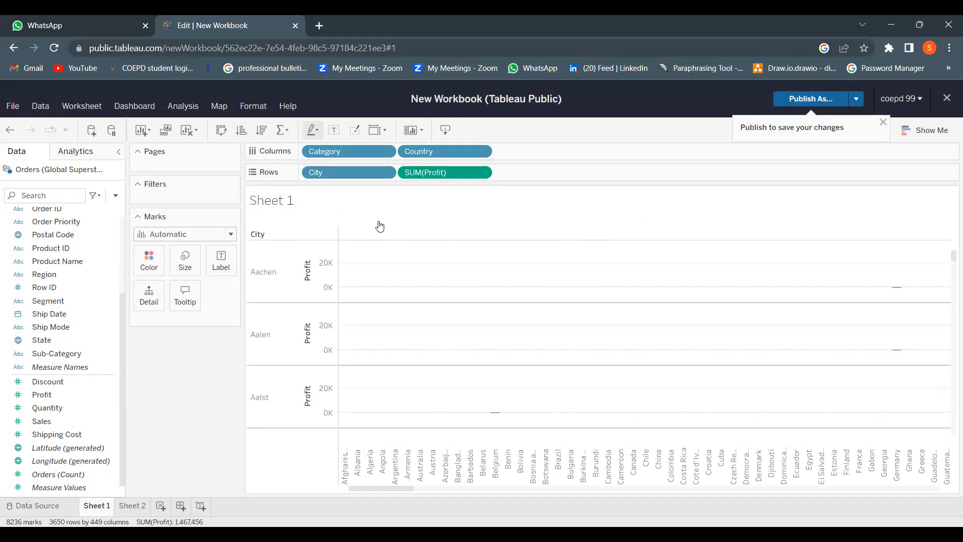
drag(436, 147, 533, 172)
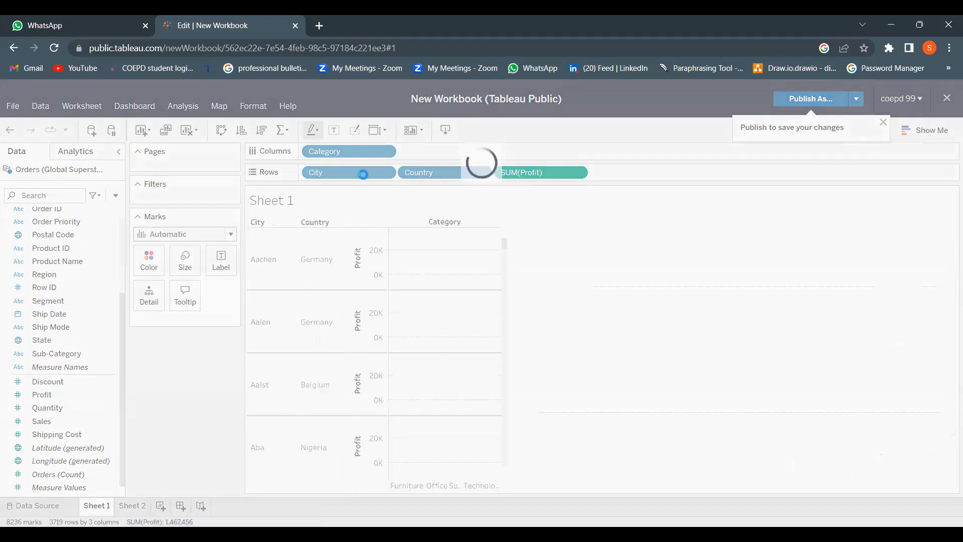
drag(360, 176, 30, 223)
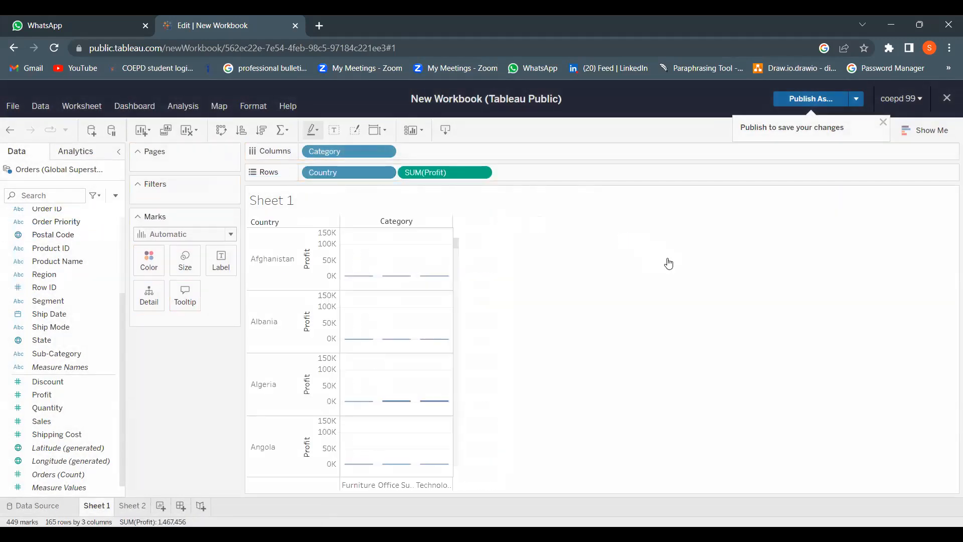
scroll(364, 296, down, 5)
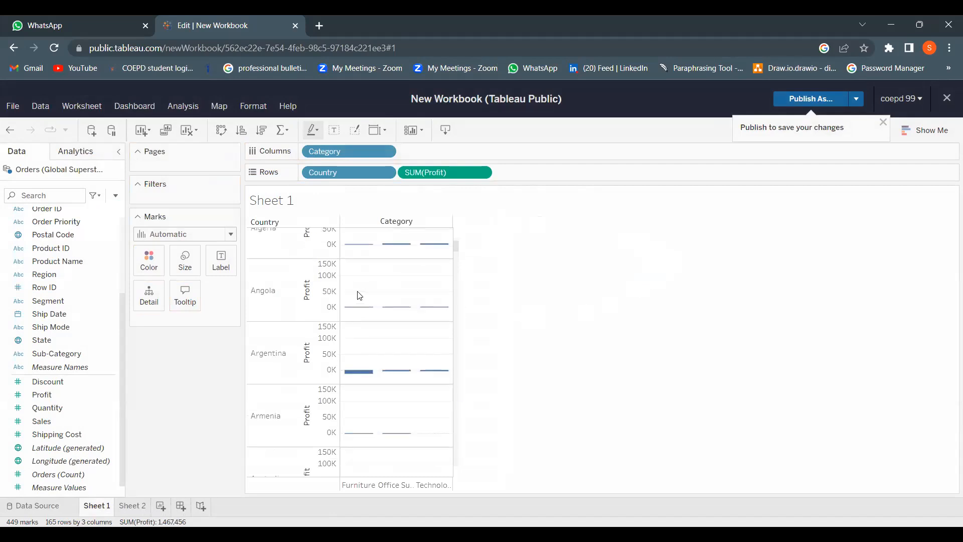
scroll(361, 294, up, 4)
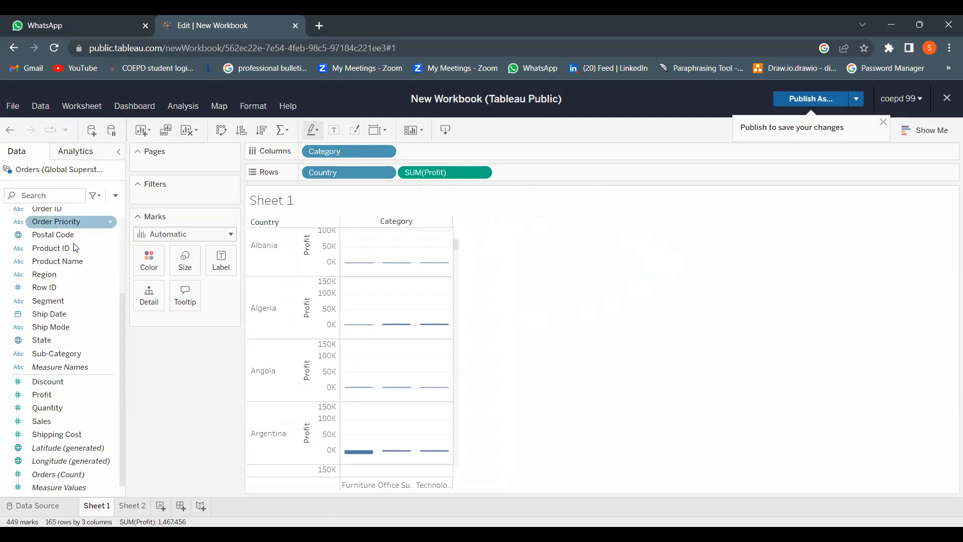
Step: Add a Country filter with only Afghanistan, Albania, Algeria, Australia and Austria selected
scroll(70, 251, up, 4)
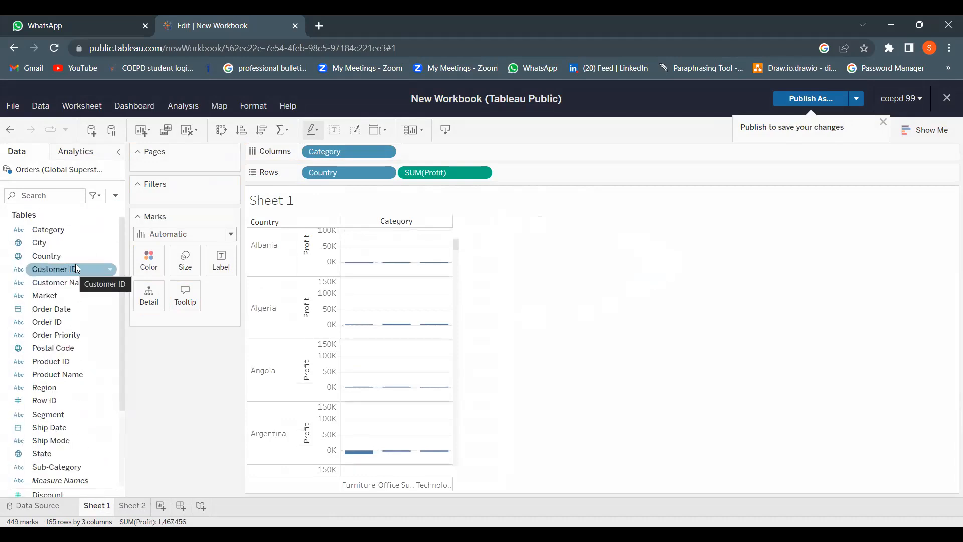
drag(73, 255, 181, 189)
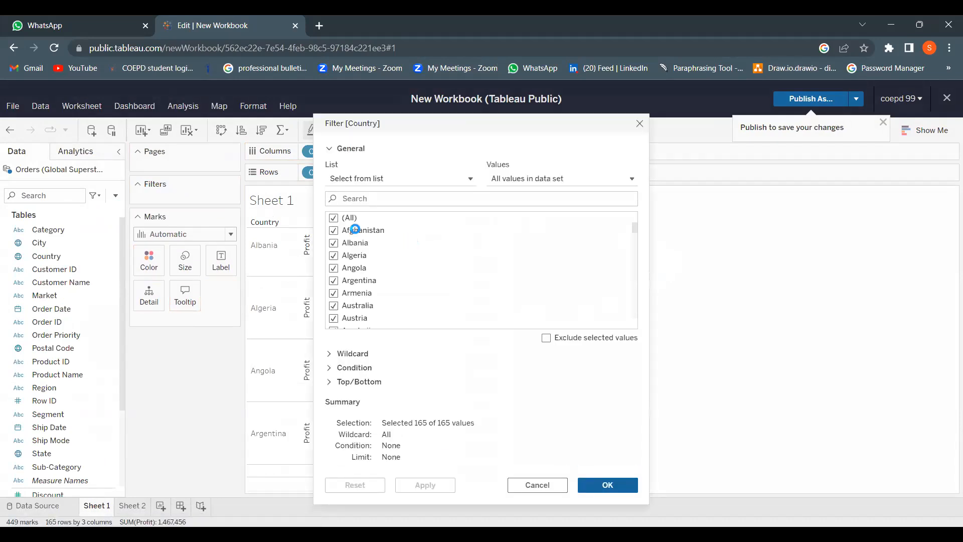
click(334, 219)
click(333, 231)
click(334, 242)
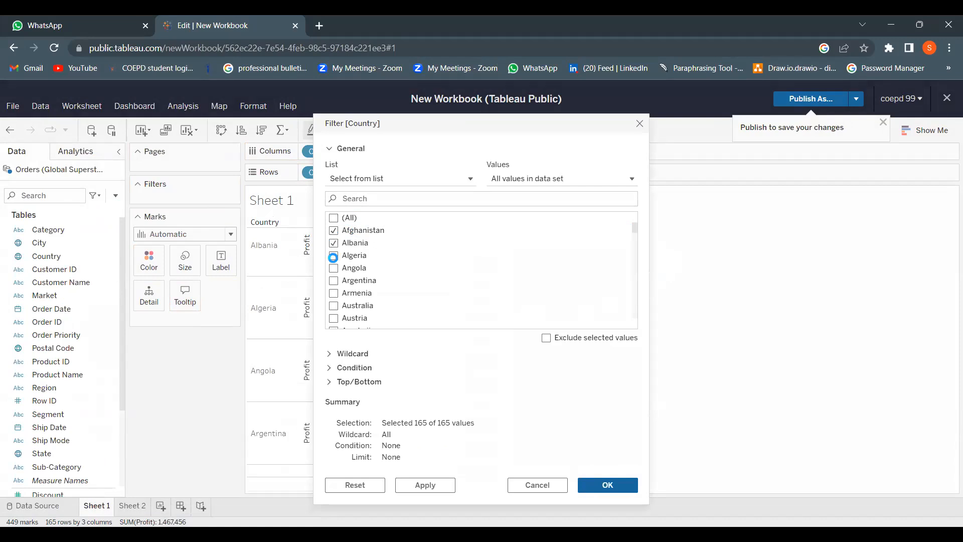
click(335, 256)
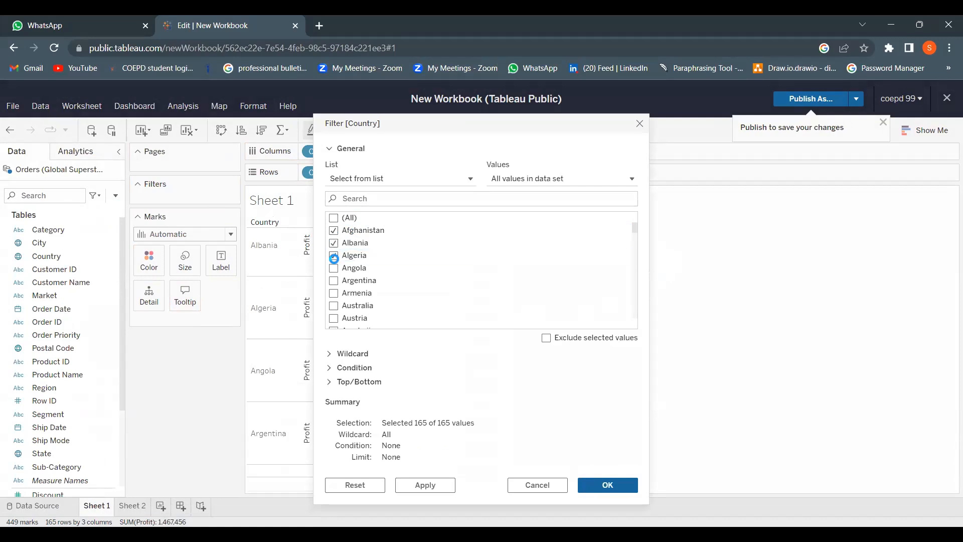
click(334, 306)
click(333, 318)
click(608, 486)
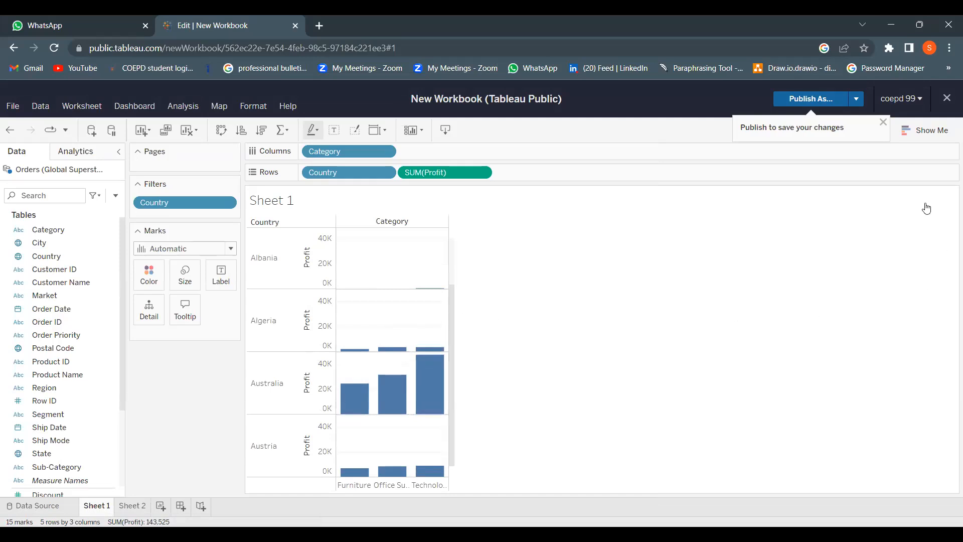
Step: Change the view to side-by-side bars and rename Sheet 1 as Profit
click(933, 131)
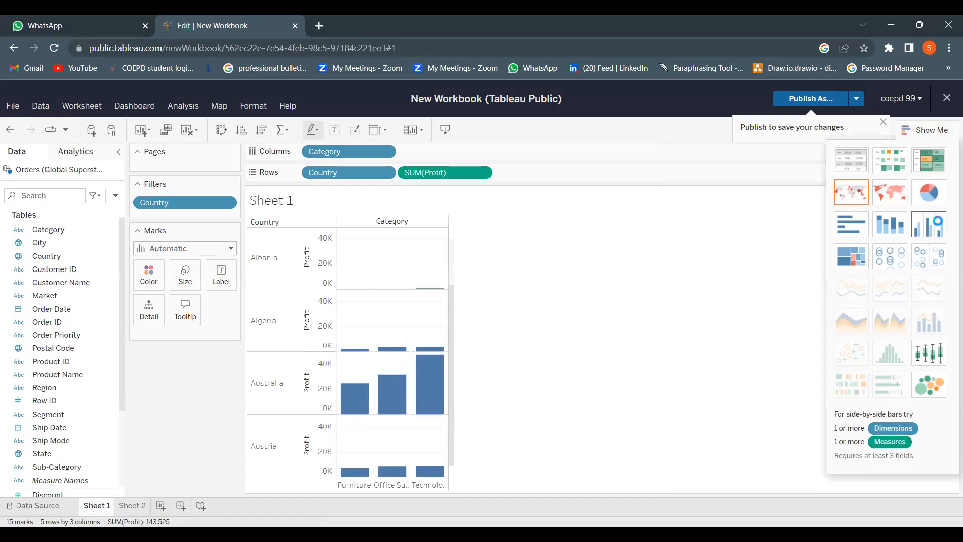
click(941, 225)
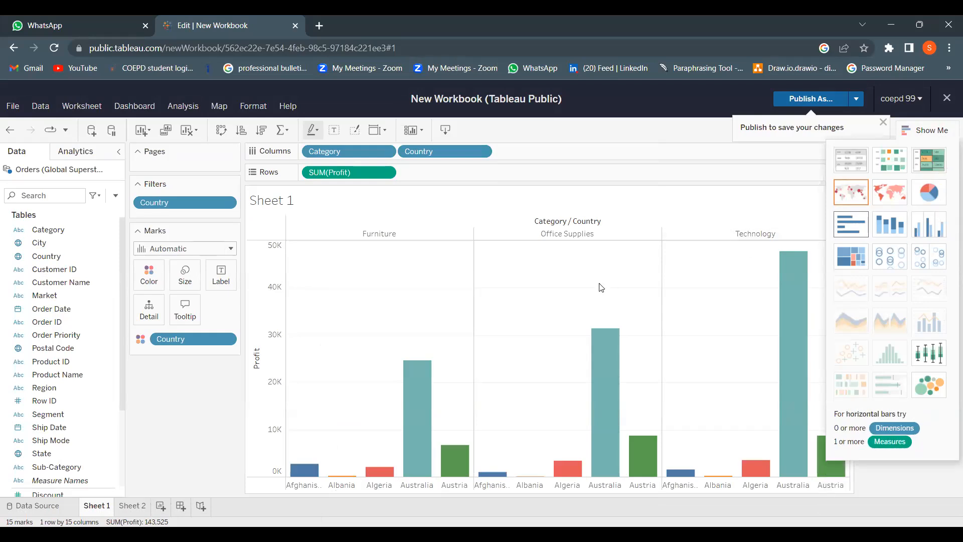
double_click(80, 508)
text(Profit)
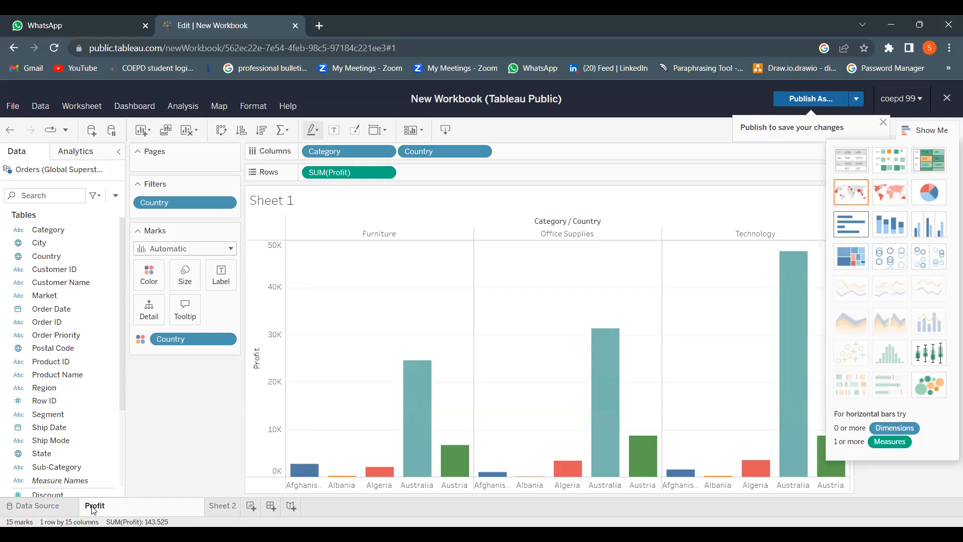
click(335, 507)
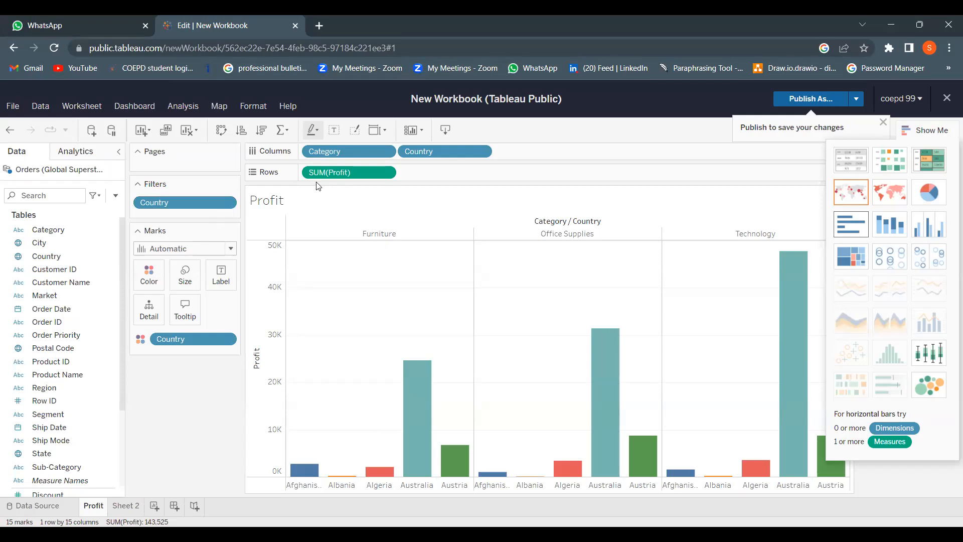
Step: Inspect the details of Australia's Office Supplies bar and close the chart type suggestions
scroll(46, 396, down, 5)
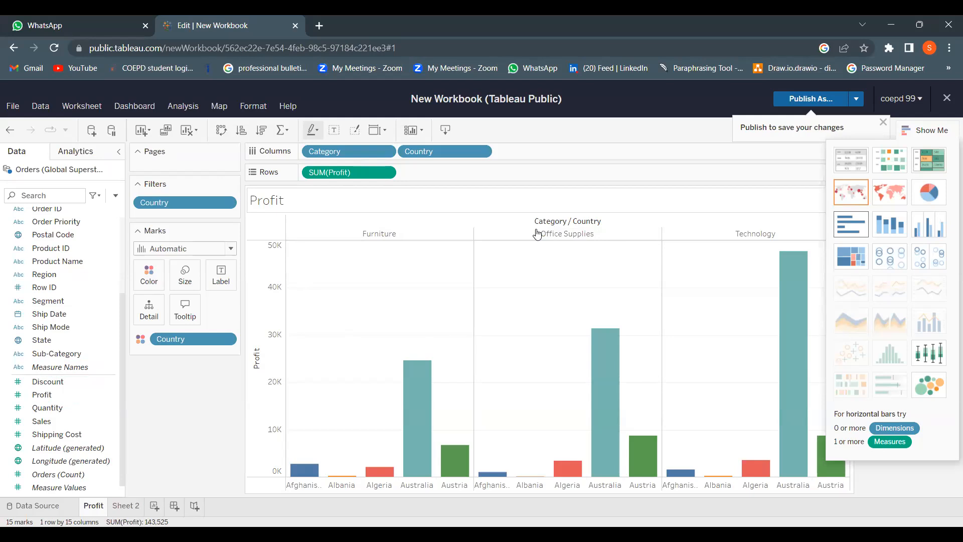
mouse_move(600, 390)
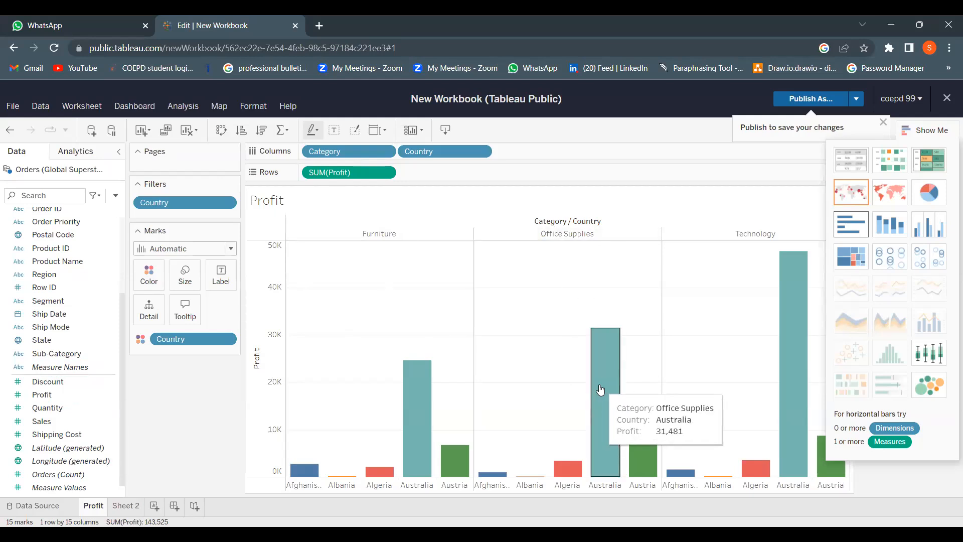
click(934, 135)
click(934, 134)
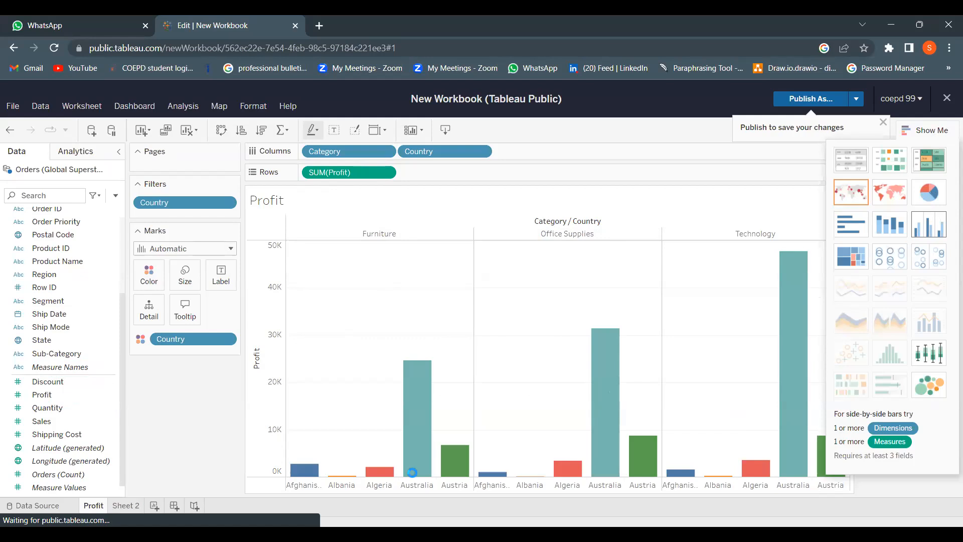
click(947, 134)
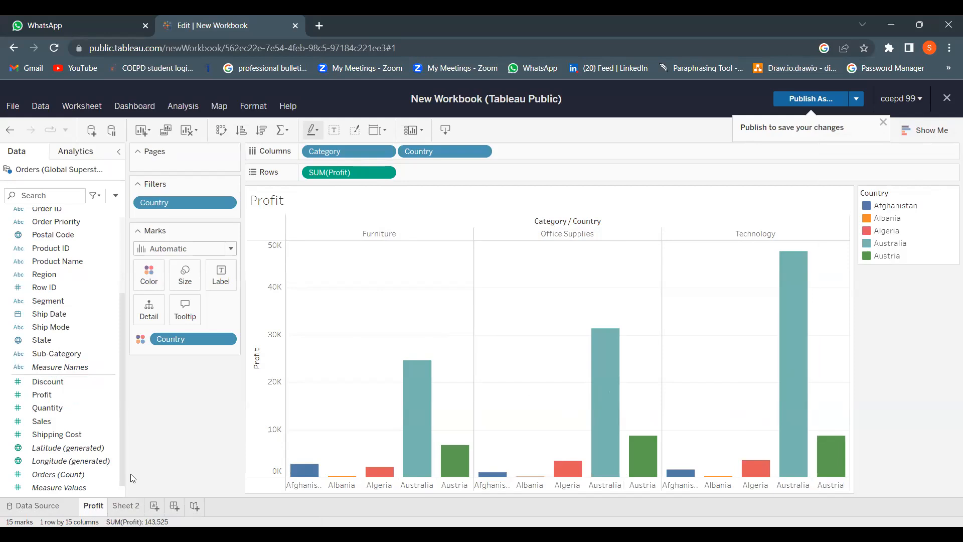
Step: Open Sheet 2 and rename it as Sales
click(123, 507)
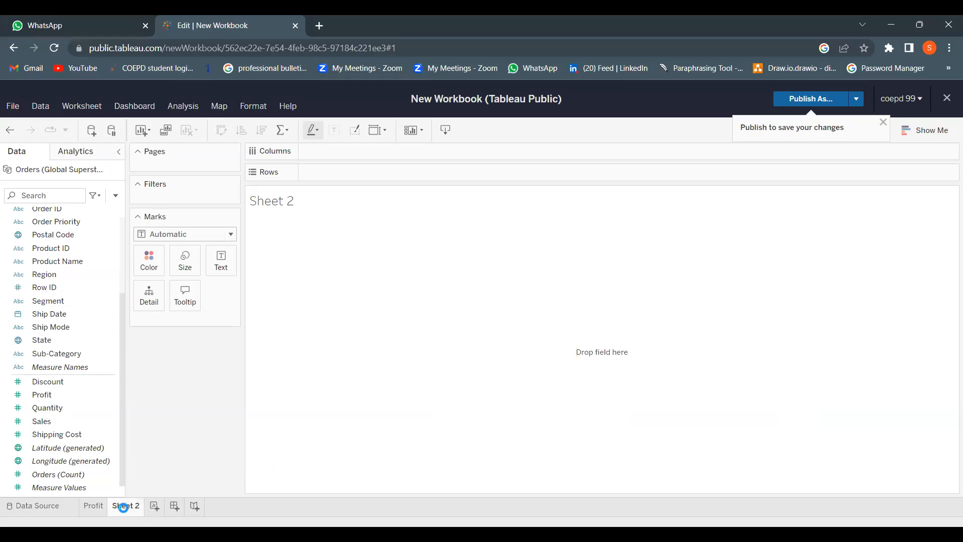
double_click(123, 507)
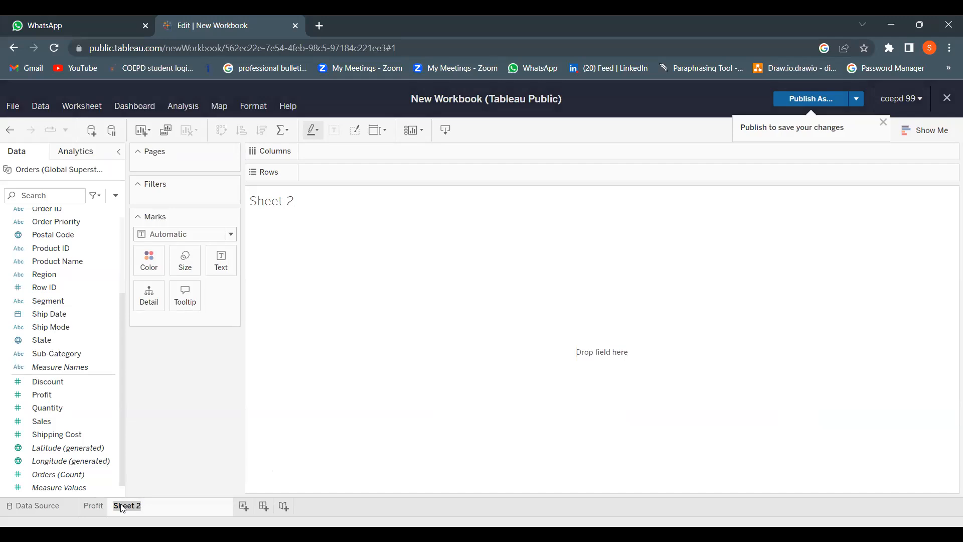
text(Sales)
key(Return)
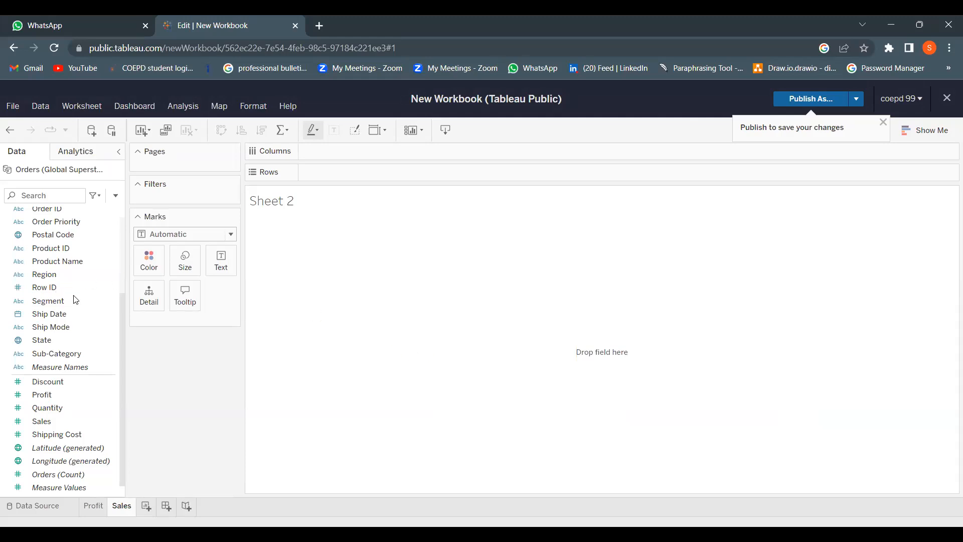
Step: Add the Country field to Columns on the Sales sheet
scroll(120, 322, up, 5)
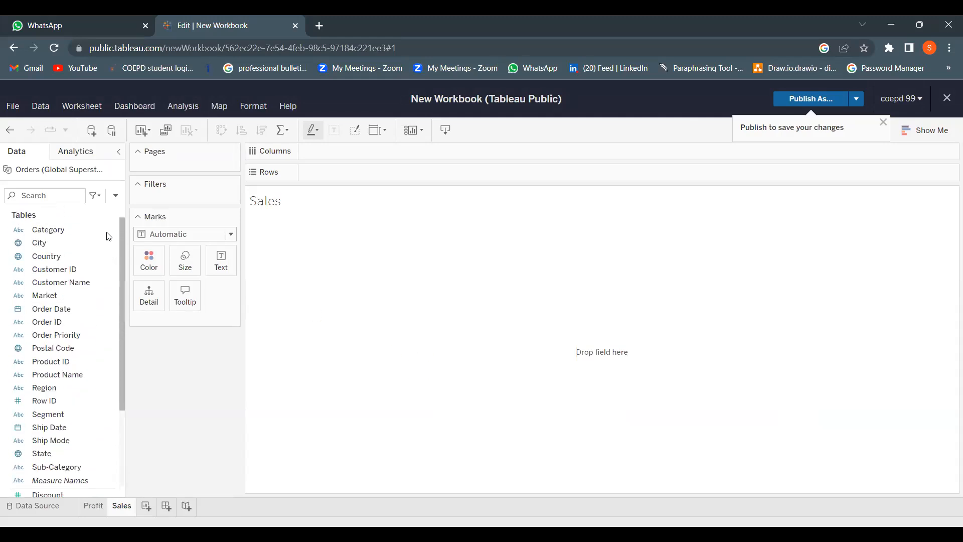
click(51, 242)
drag(58, 256, 335, 152)
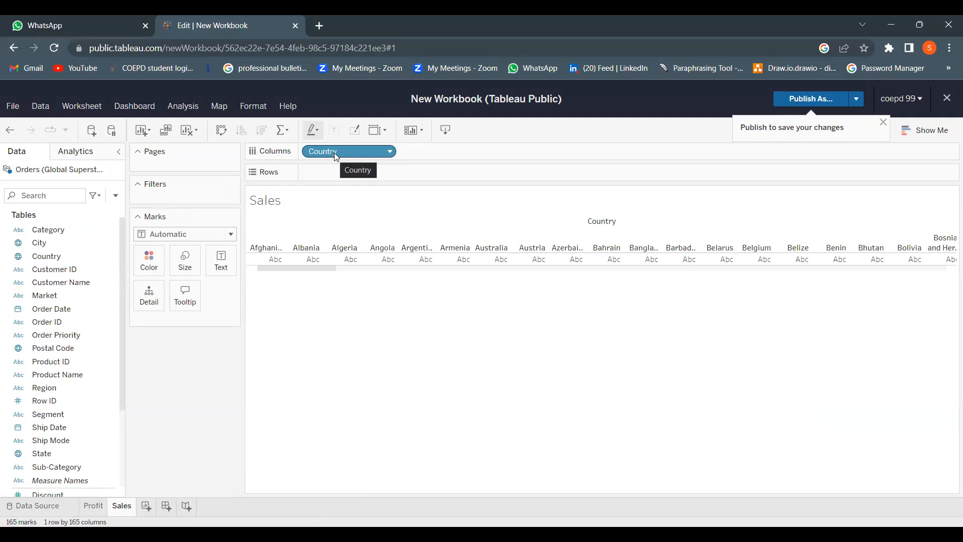
Step: Filter the Sales sheet by Country, keeping only Belarus, Belgium, Bhutan, Bolivia and Brazil
drag(48, 256, 168, 201)
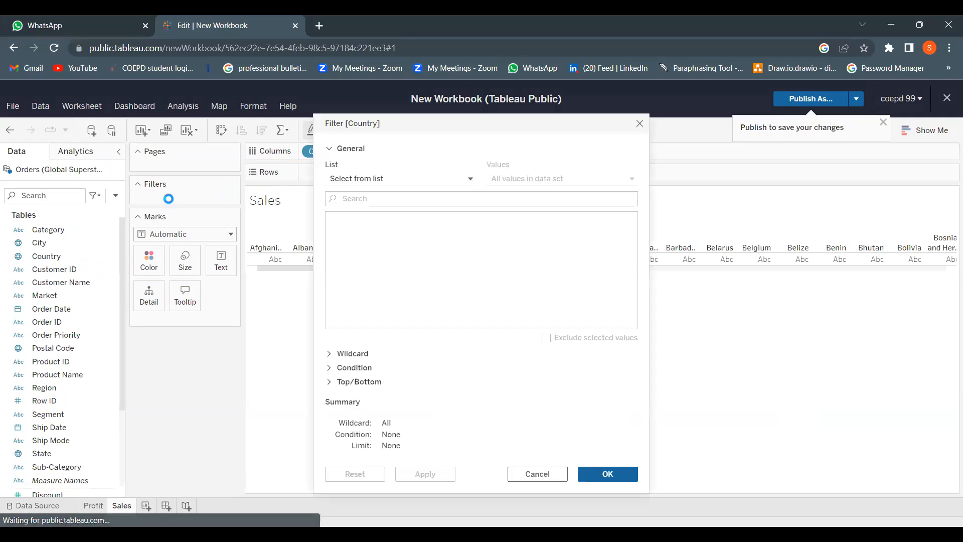
click(334, 218)
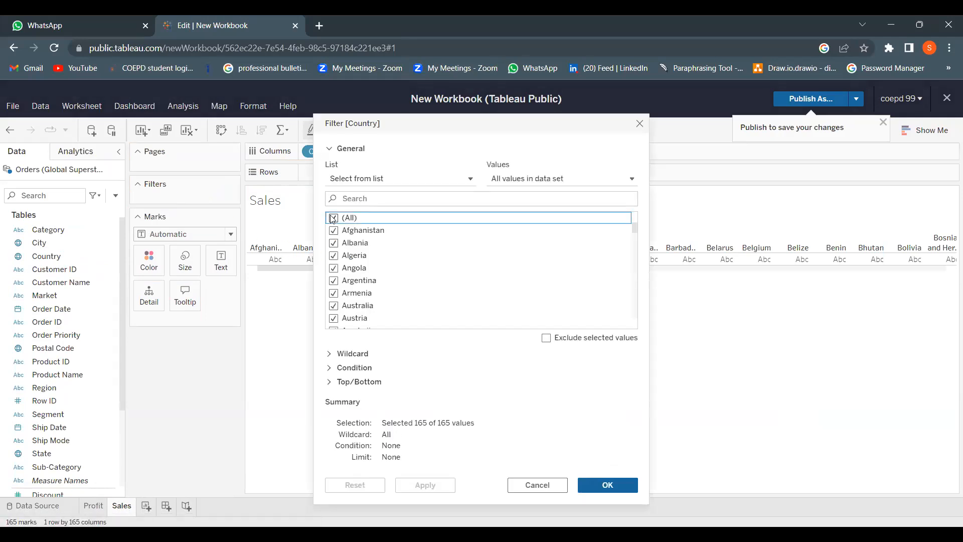
scroll(345, 256, down, 2)
scroll(345, 256, down, 2)
click(334, 255)
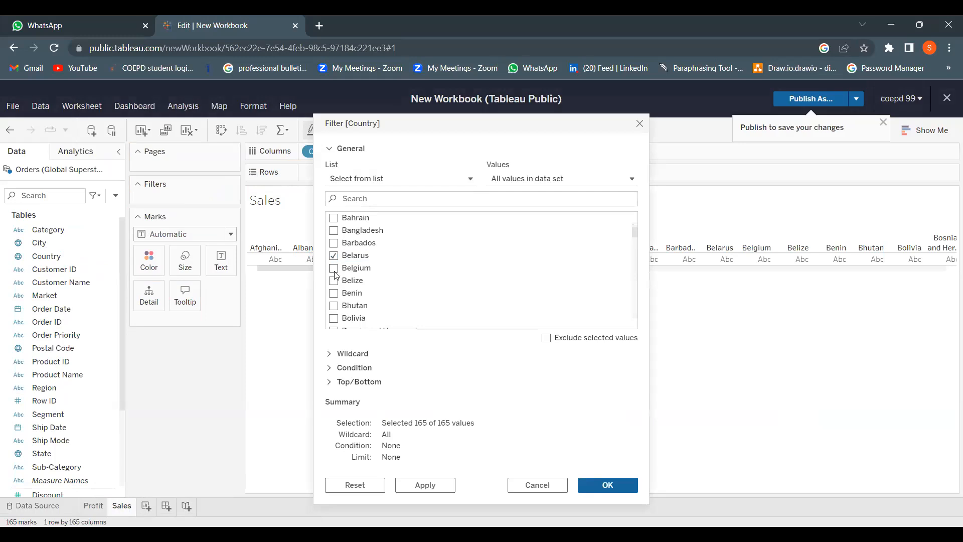
click(334, 268)
click(333, 305)
click(333, 318)
scroll(379, 284, down, 2)
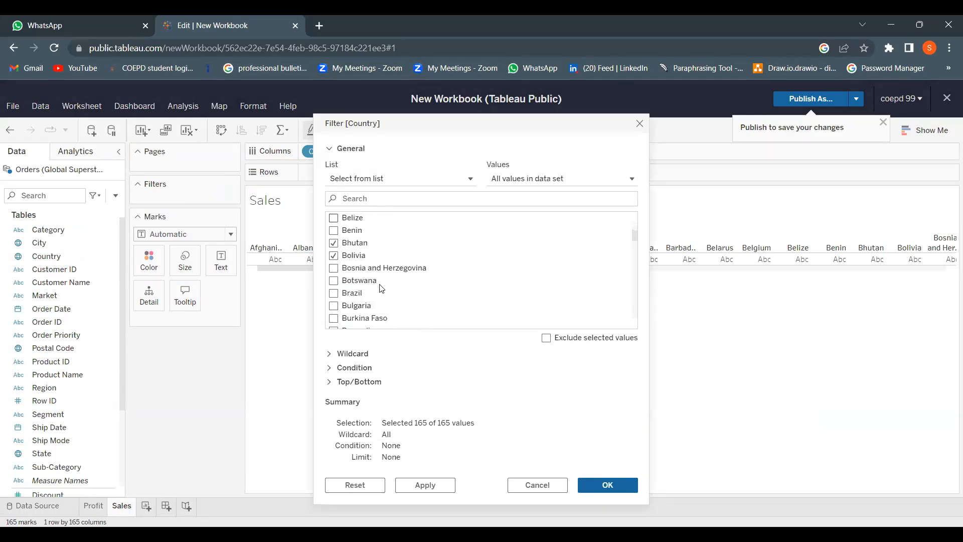
click(333, 294)
click(605, 486)
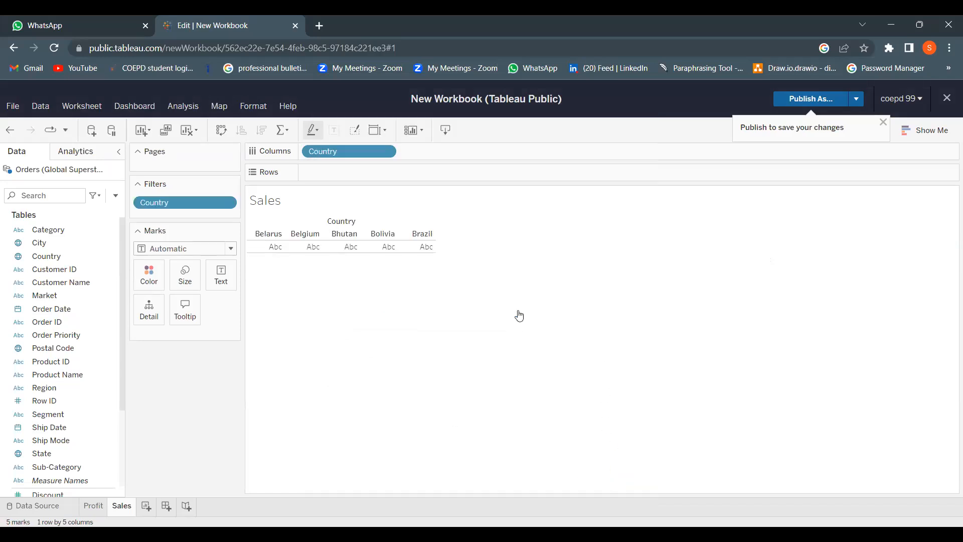
Step: Add the Sales and Discount measures to Rows on the Sales sheet
scroll(85, 314, down, 1)
scroll(83, 307, down, 5)
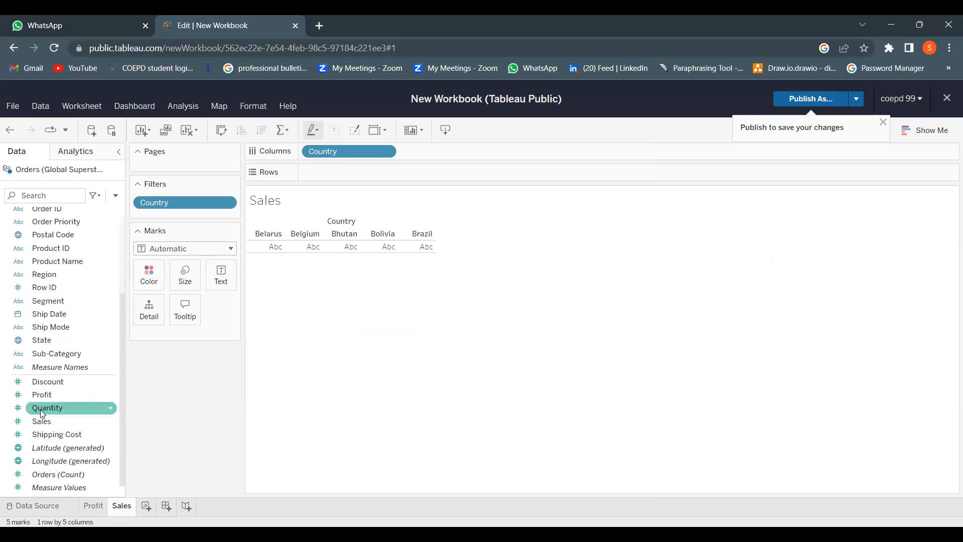
drag(42, 421, 343, 174)
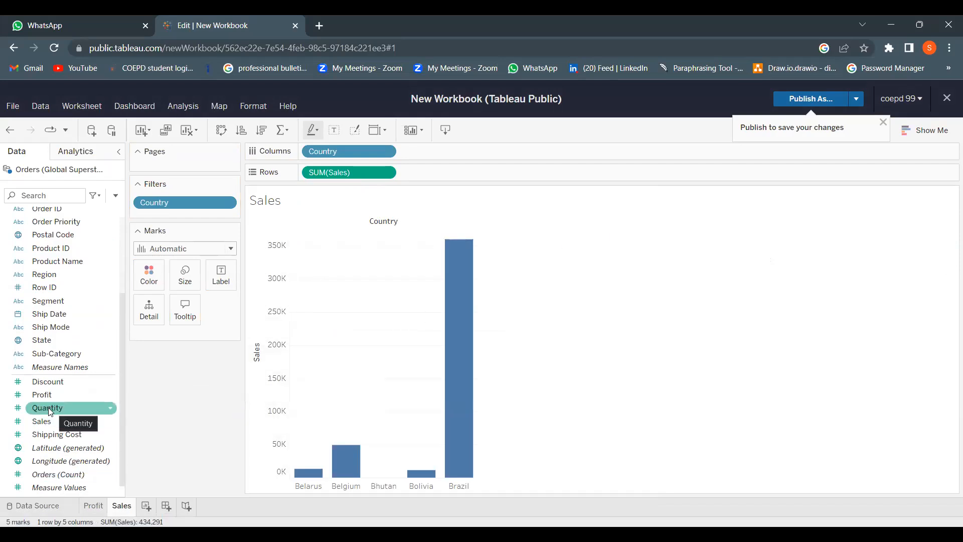
drag(89, 379, 447, 176)
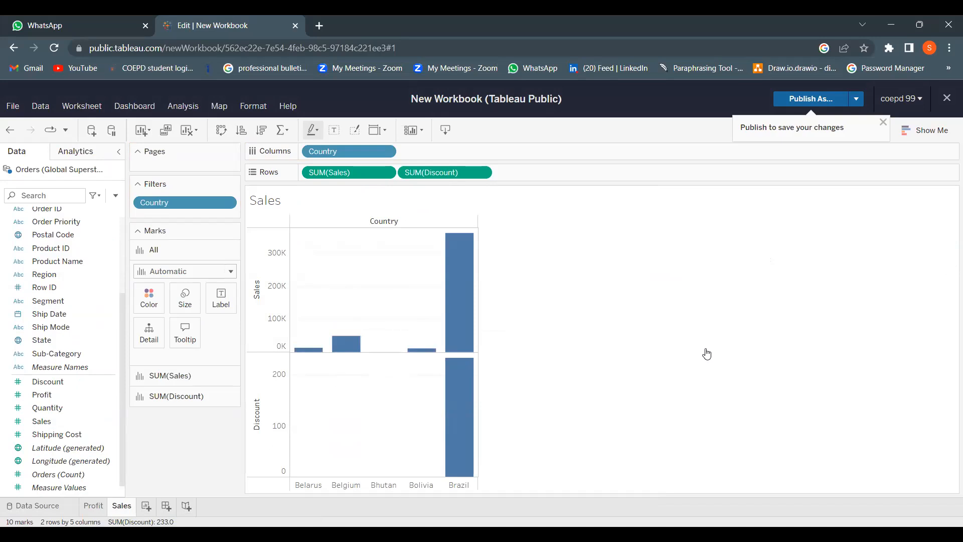
Step: Try the stacked bars view for Sales and Discount and inspect Brazil's segment
click(928, 131)
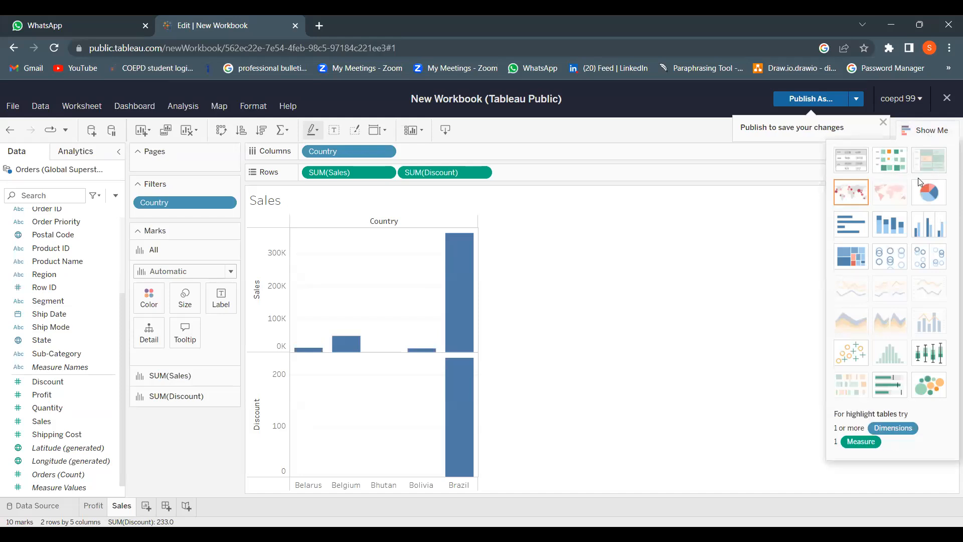
click(890, 225)
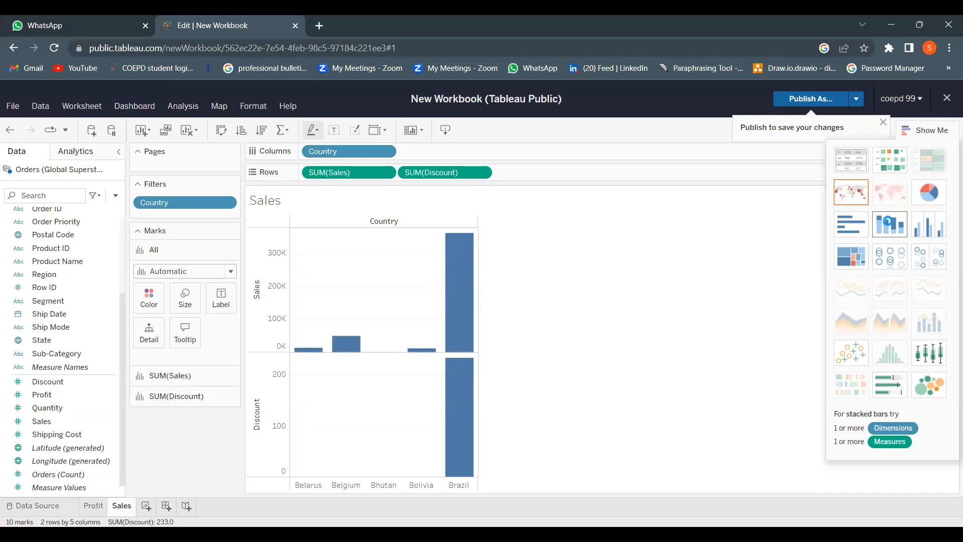
mouse_move(309, 314)
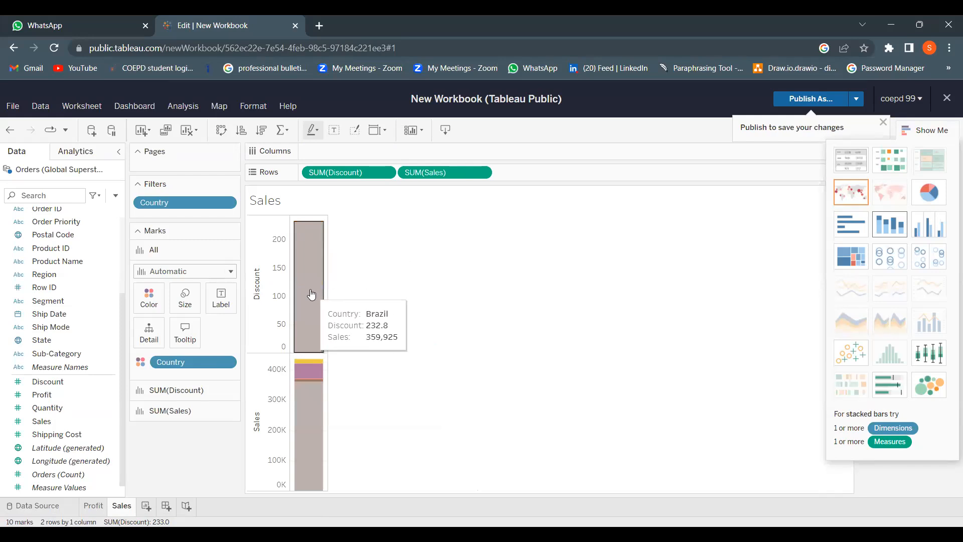
mouse_move(313, 271)
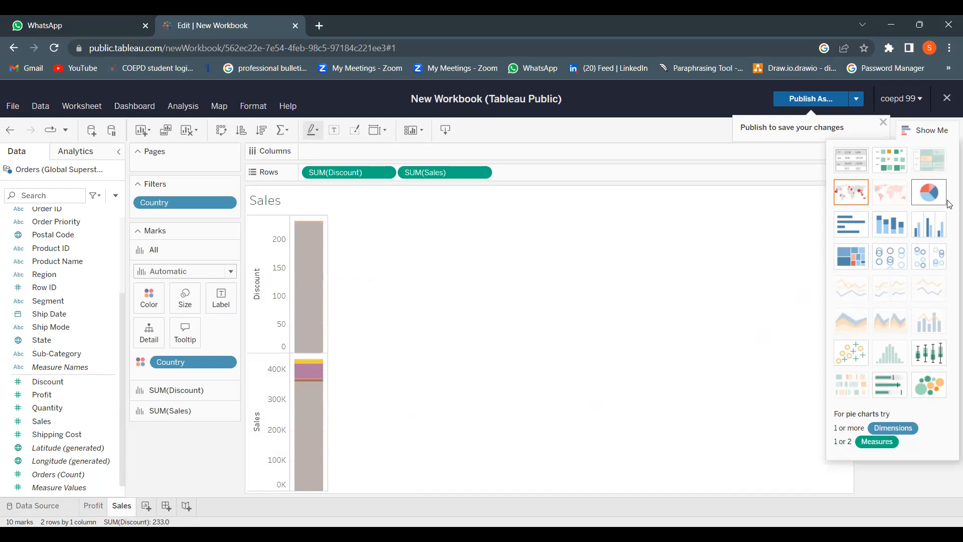
Step: Compare side-by-side bars with a pie chart for the Sales sheet, and keep the side-by-side bars
click(929, 226)
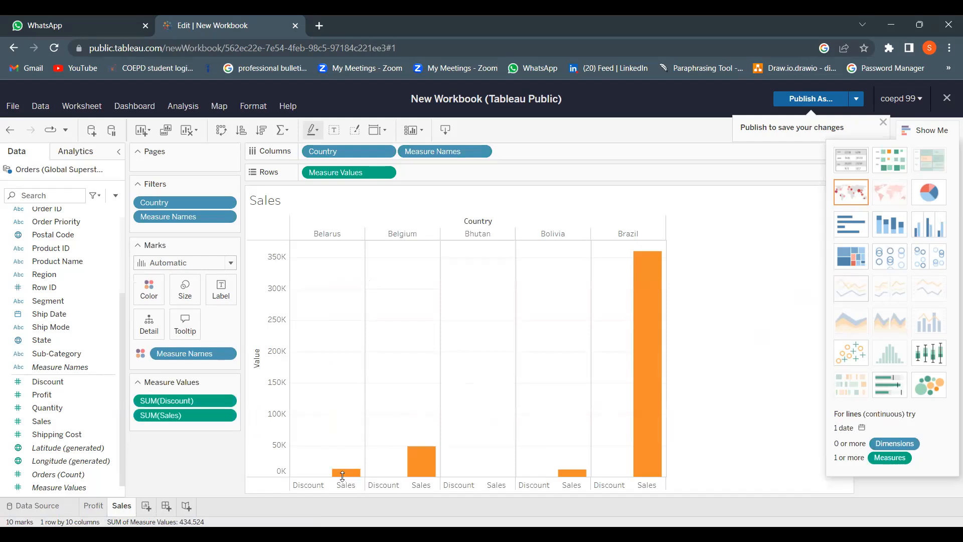
mouse_move(427, 476)
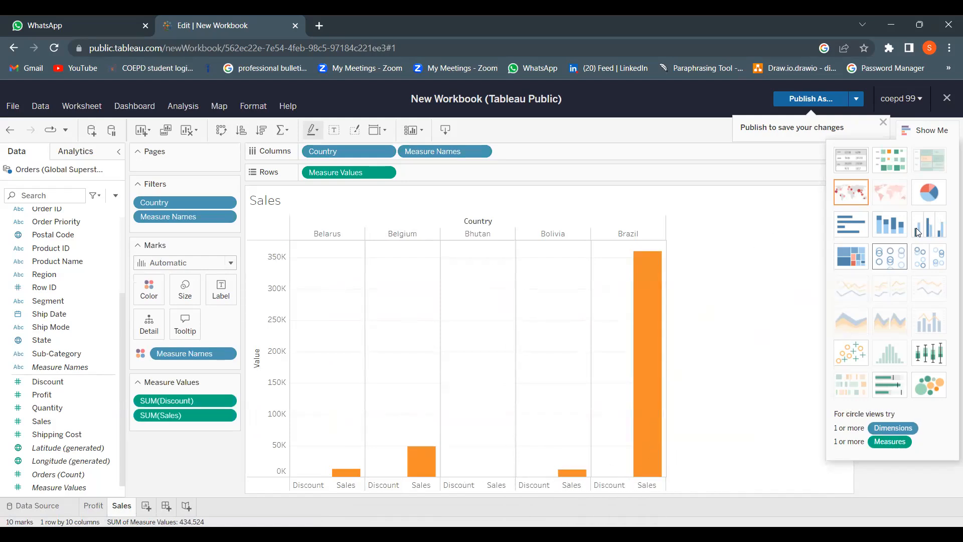
click(933, 193)
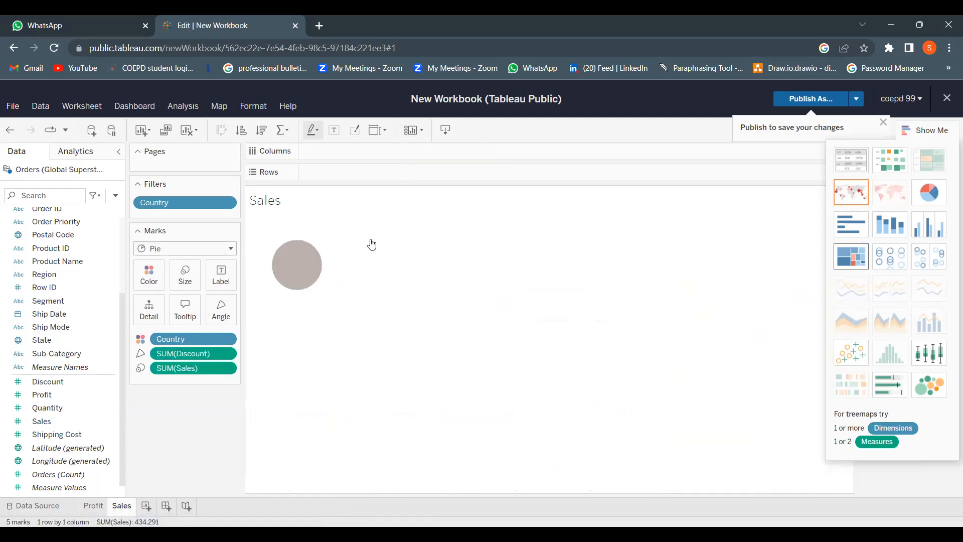
click(922, 228)
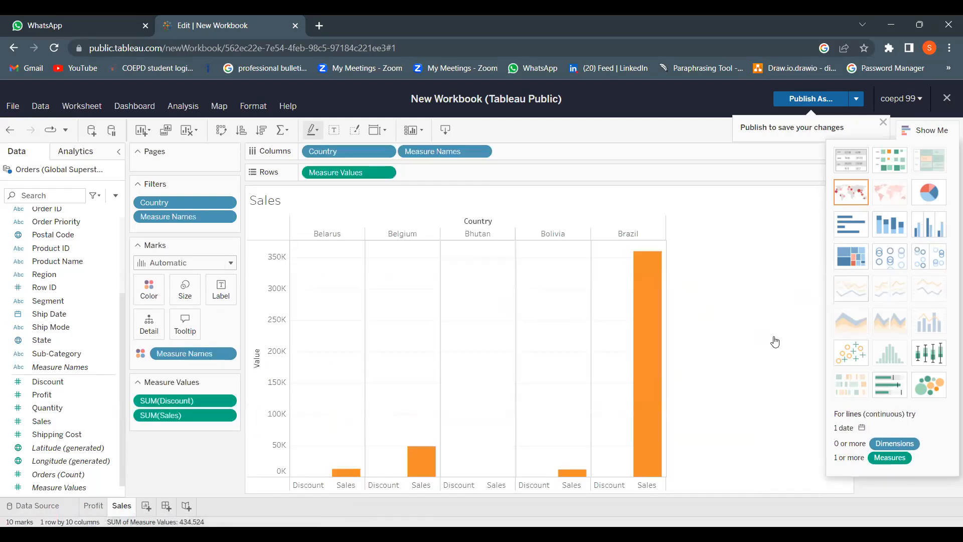
Step: Create a new worksheet and rename it as orders
click(151, 505)
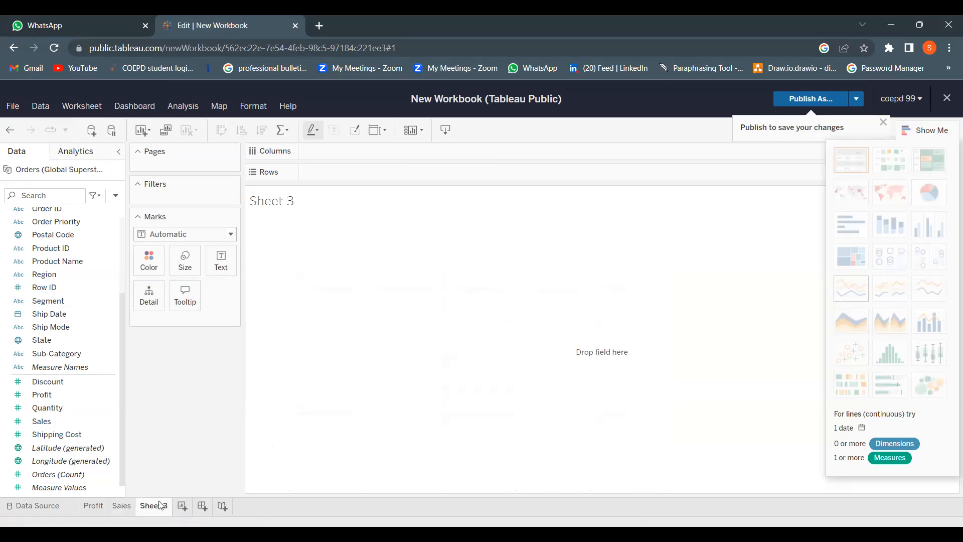
double_click(151, 505)
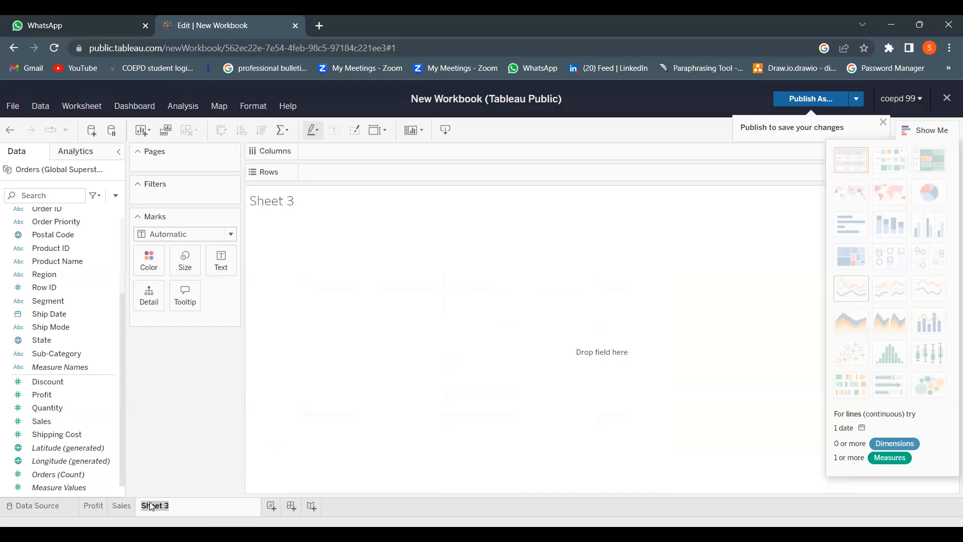
text(orders)
click(482, 347)
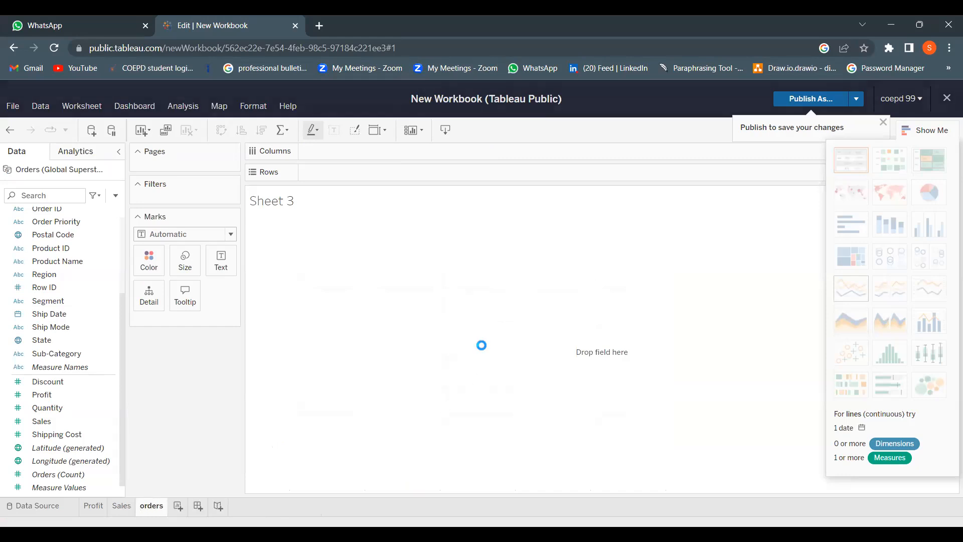
scroll(79, 238, up, 5)
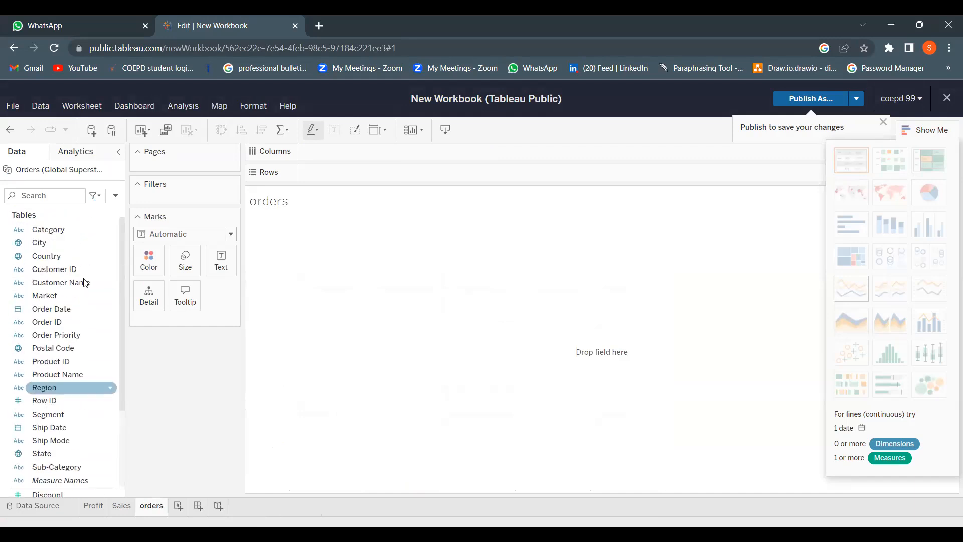
drag(63, 256, 184, 201)
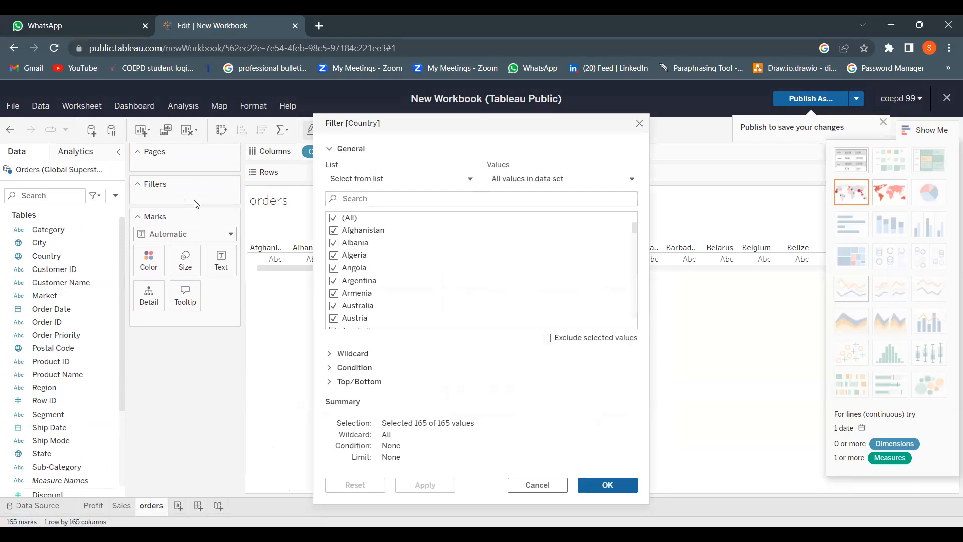
click(640, 125)
drag(47, 255, 78, 267)
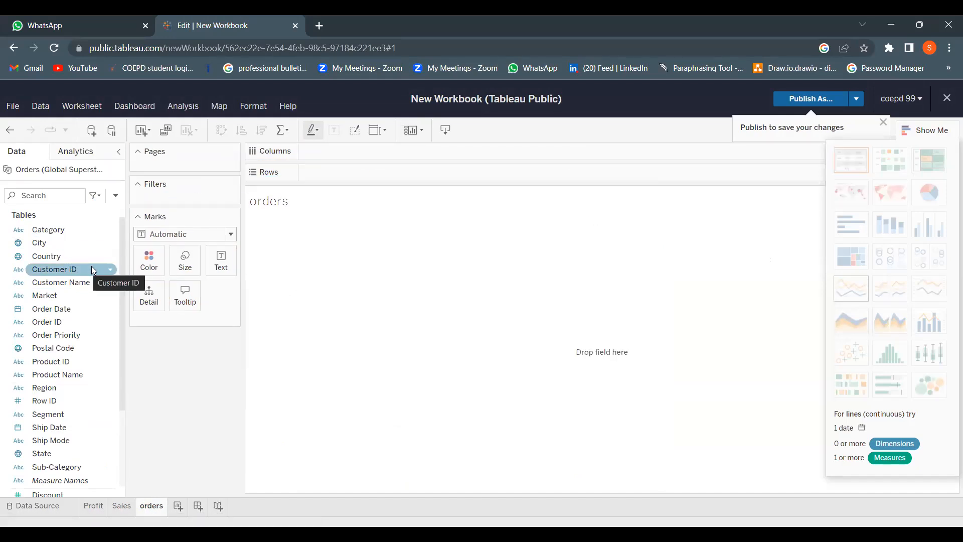
Step: Add Region to Columns and filter it to Canada, Caribbean, Central Asia, Eastern Asia and Northern Europe
drag(78, 396, 333, 148)
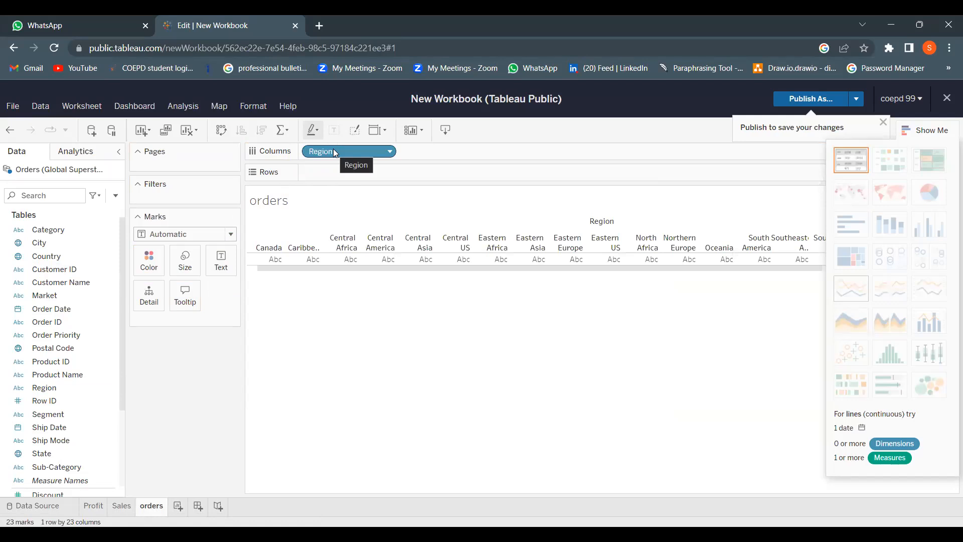
drag(45, 388, 182, 202)
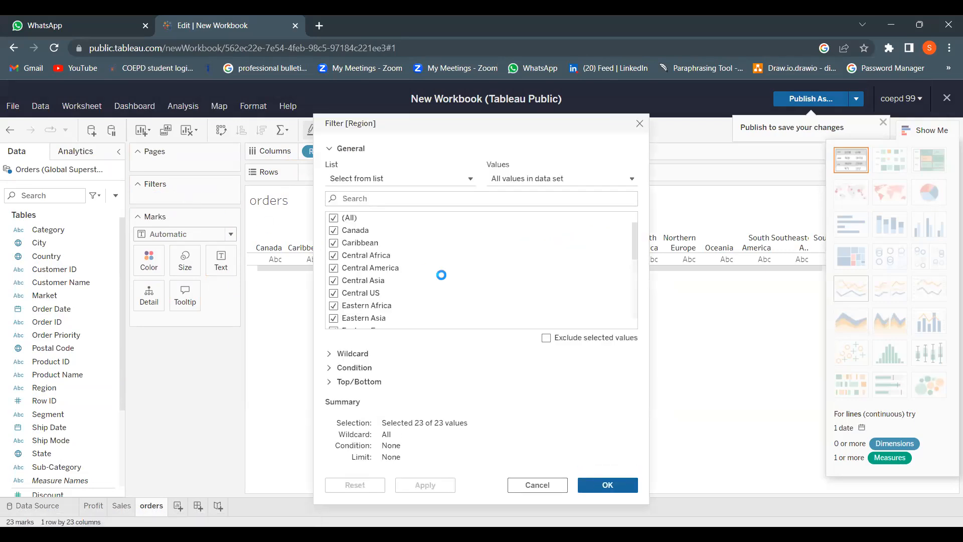
click(333, 217)
click(336, 234)
click(339, 245)
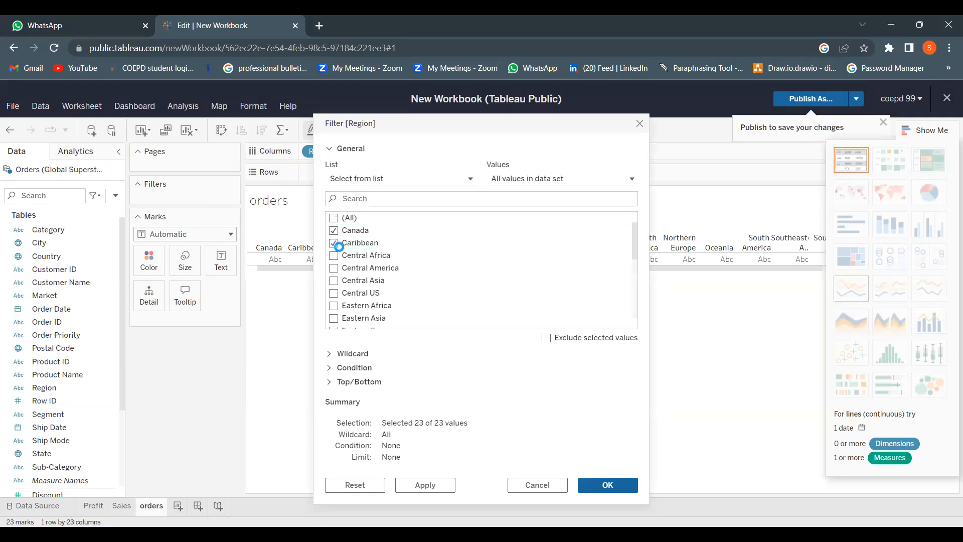
click(333, 280)
scroll(334, 306, down, 2)
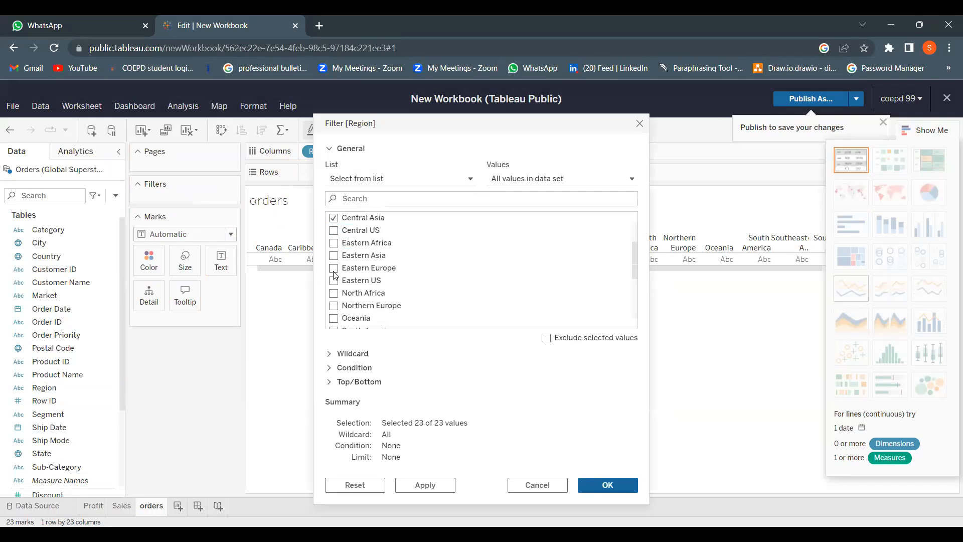
click(334, 256)
click(334, 304)
click(606, 483)
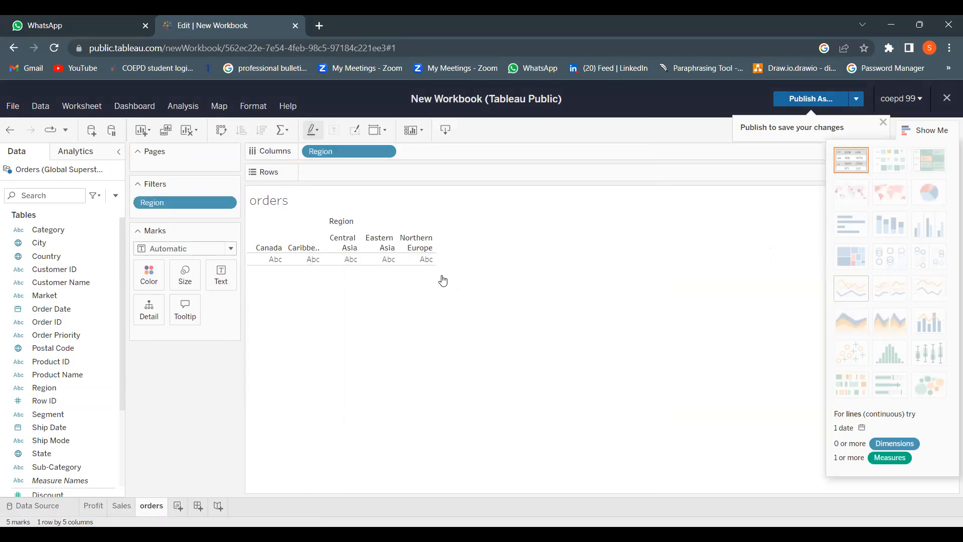
Step: Add Country to Columns after Region and replace the Region filter with a Country filter, keeping its preselected countries
drag(58, 258, 451, 152)
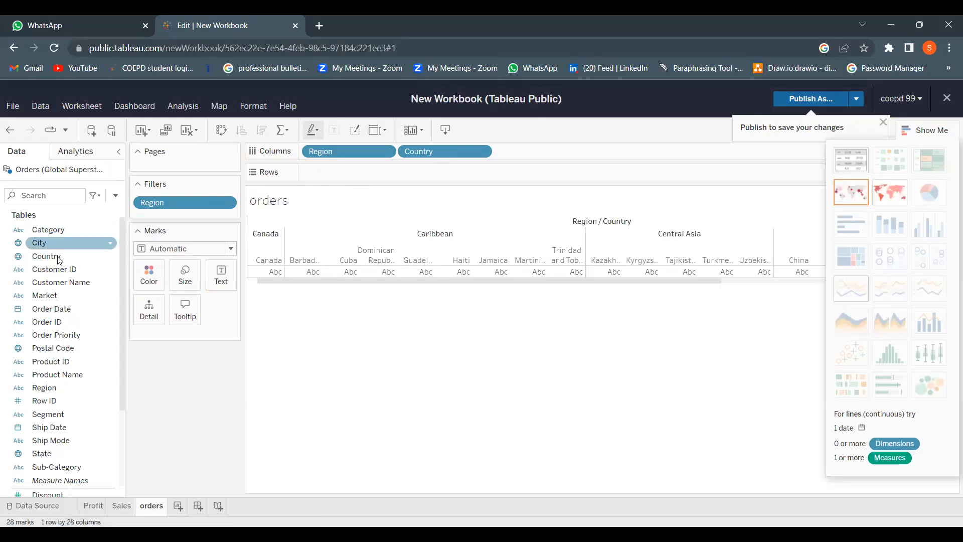
drag(63, 257, 179, 198)
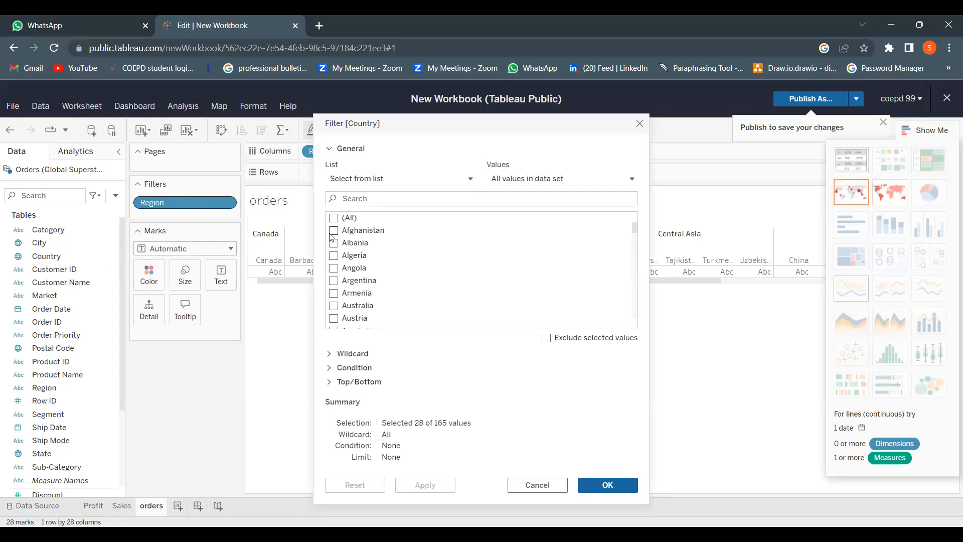
click(333, 243)
click(335, 243)
scroll(364, 247, down, 2)
scroll(365, 248, down, 6)
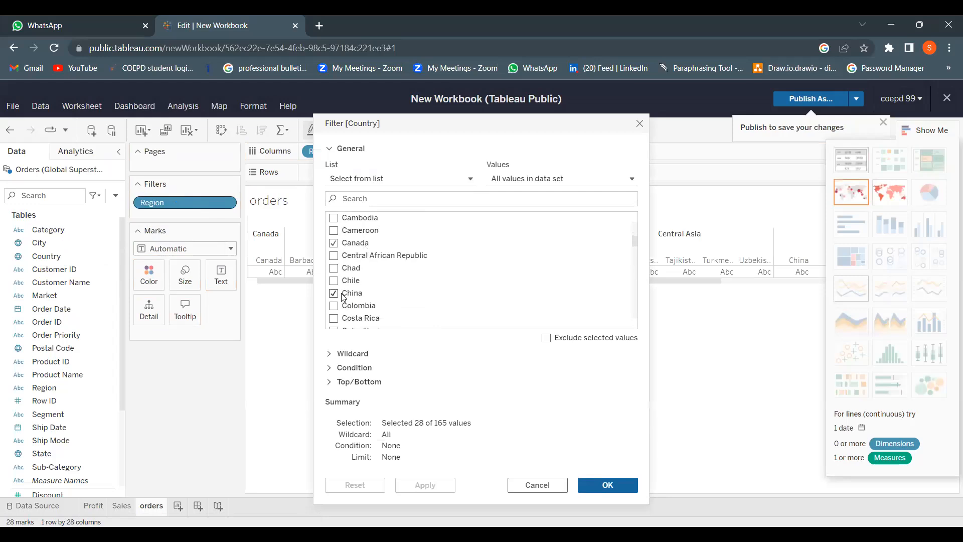
scroll(349, 297, down, 2)
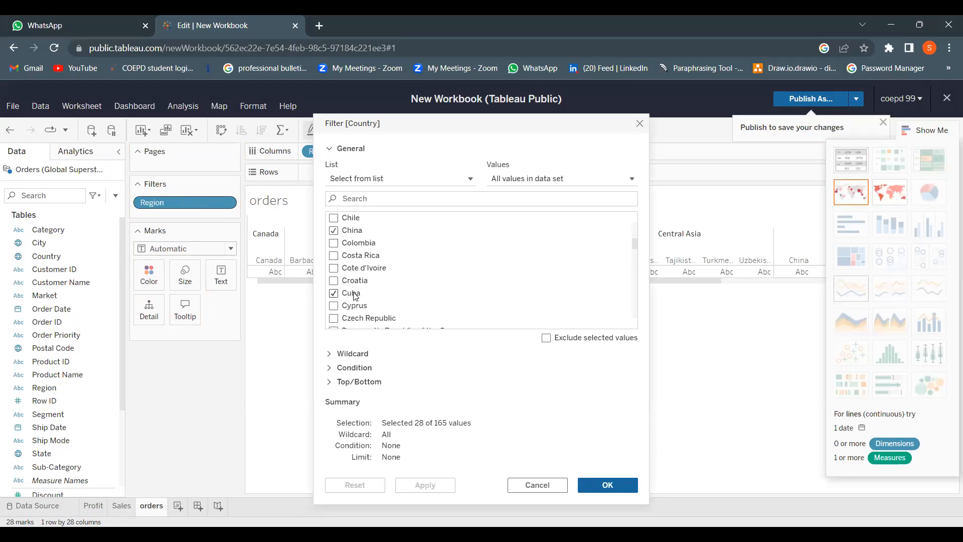
scroll(417, 271, down, 2)
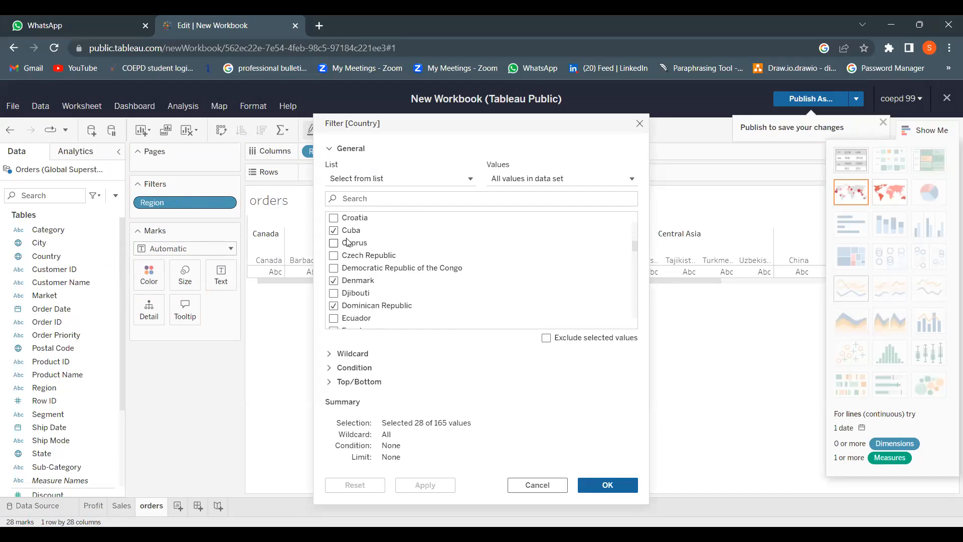
scroll(424, 280, down, 2)
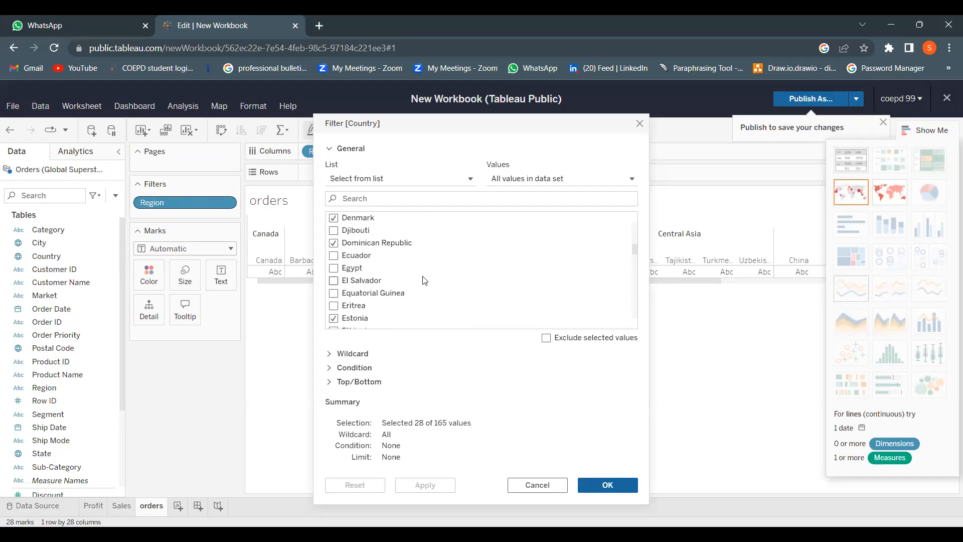
click(608, 484)
click(90, 259)
click(95, 266)
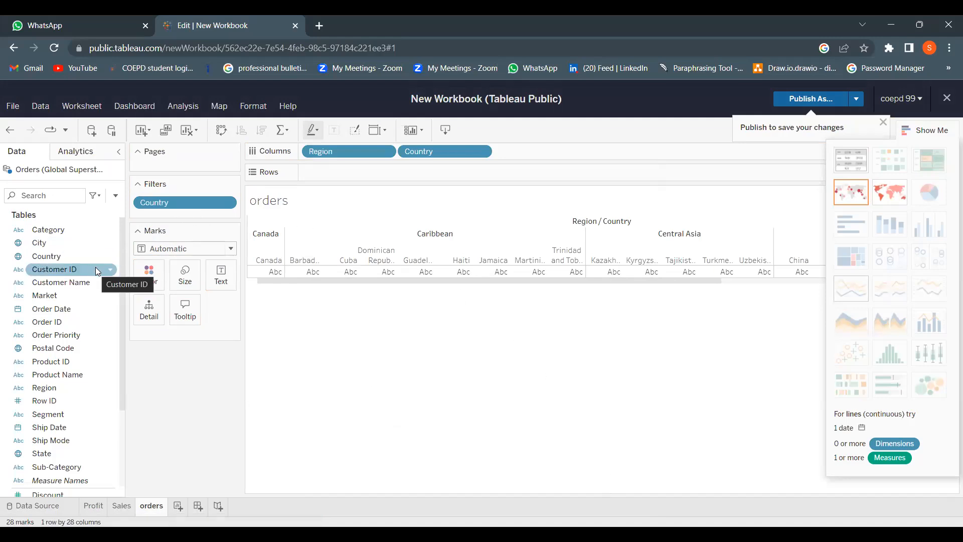
scroll(18, 291, down, 3)
click(17, 290)
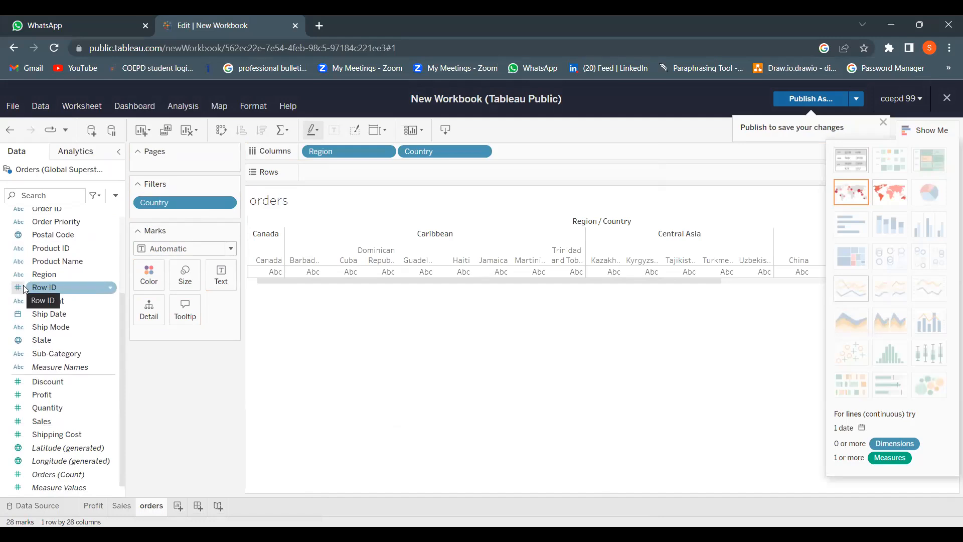
Step: Add the Orders (Count) measure to Rows on the orders sheet
click(46, 475)
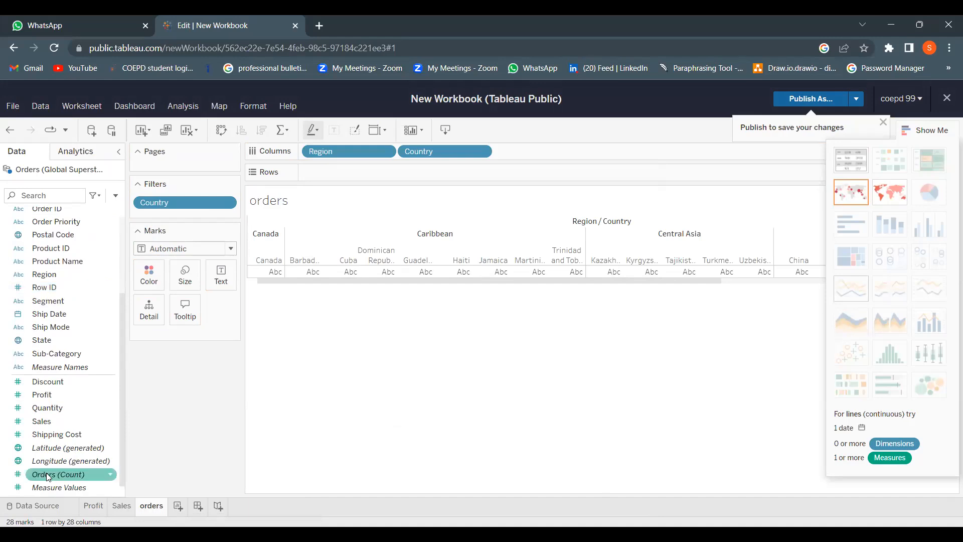
drag(50, 477, 347, 172)
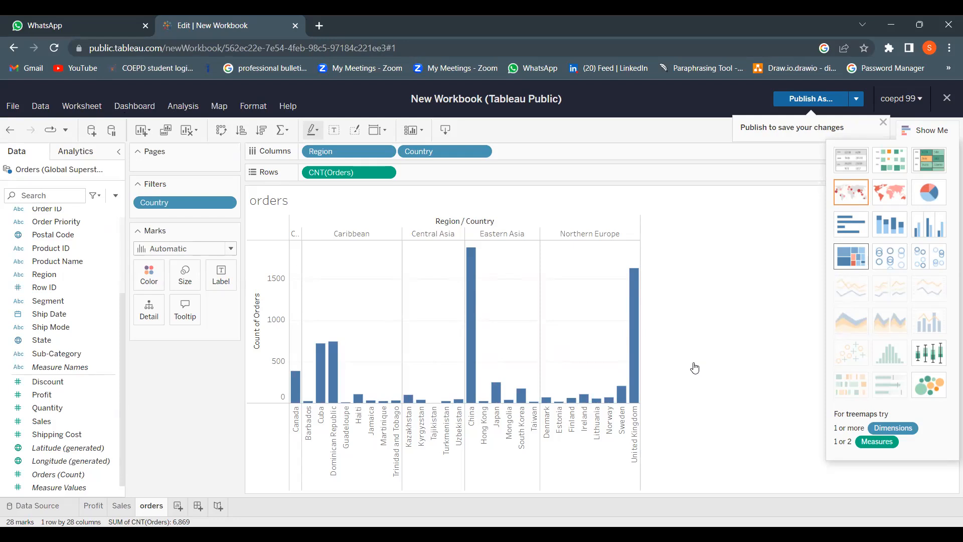
Step: Create a new worksheet with its default name and hide the Show Me chart suggestions
click(175, 507)
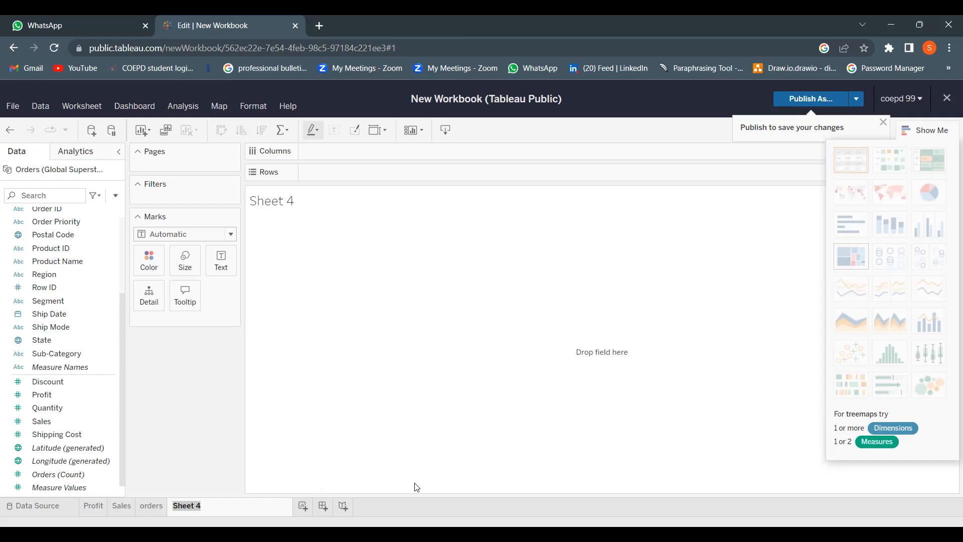
click(620, 367)
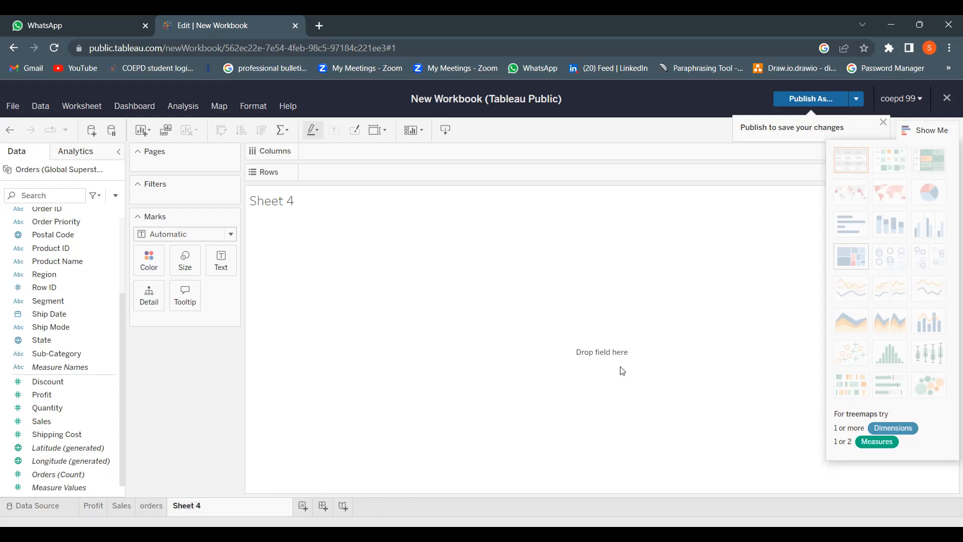
click(925, 131)
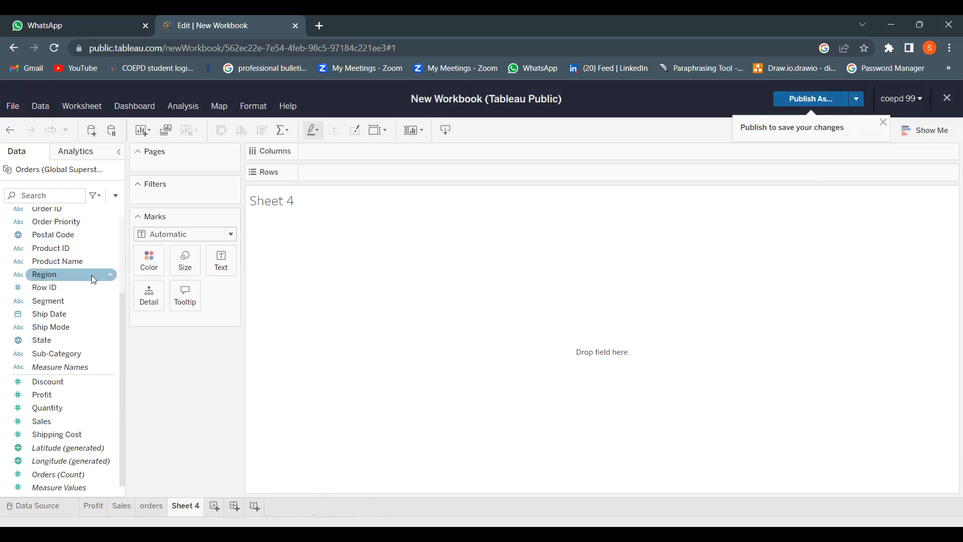
Step: Add Country to Columns on Sheet 4, followed by Category
scroll(91, 275, up, 3)
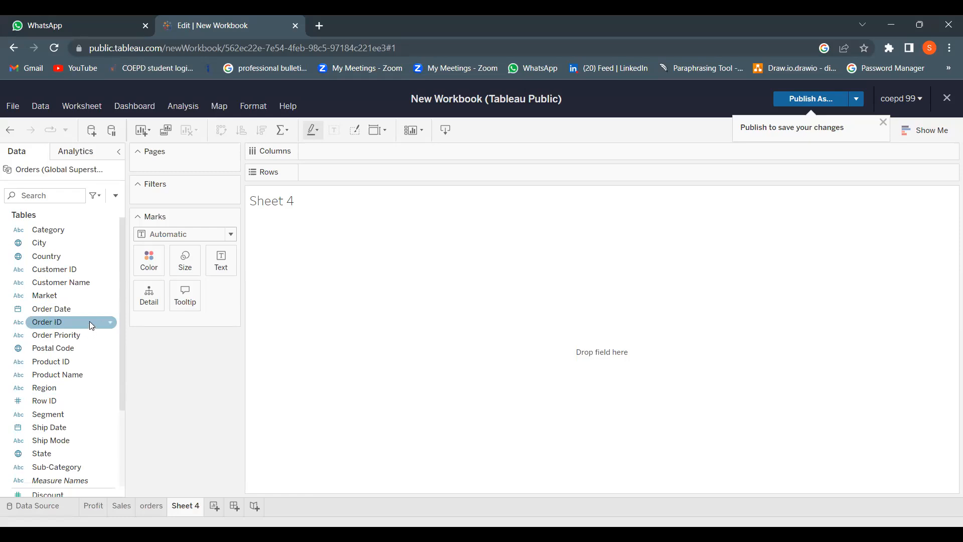
scroll(83, 376, down, 4)
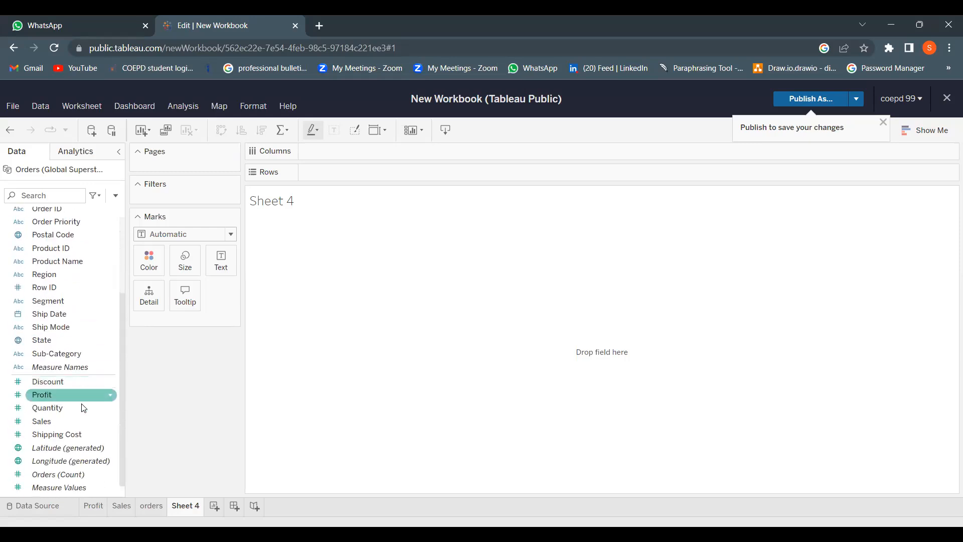
scroll(77, 285, up, 4)
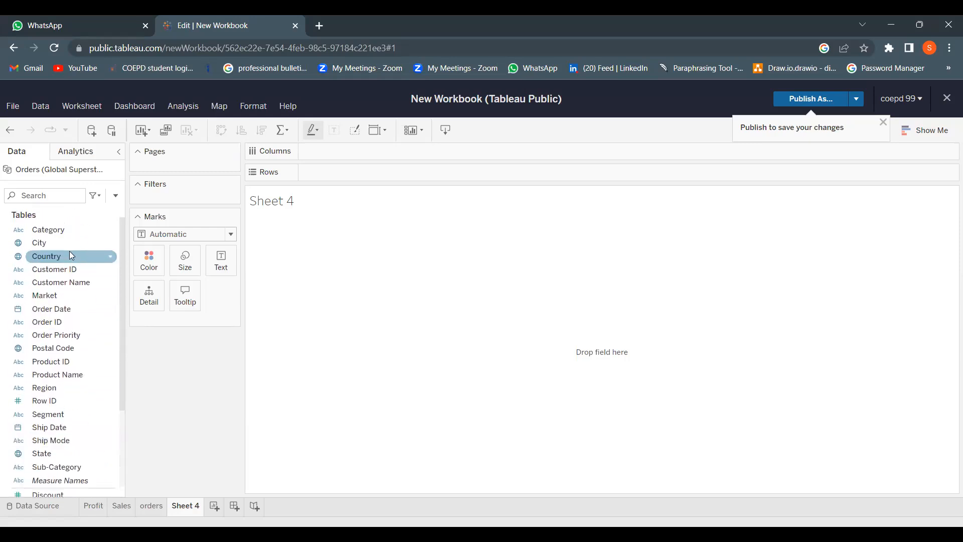
drag(84, 256, 335, 155)
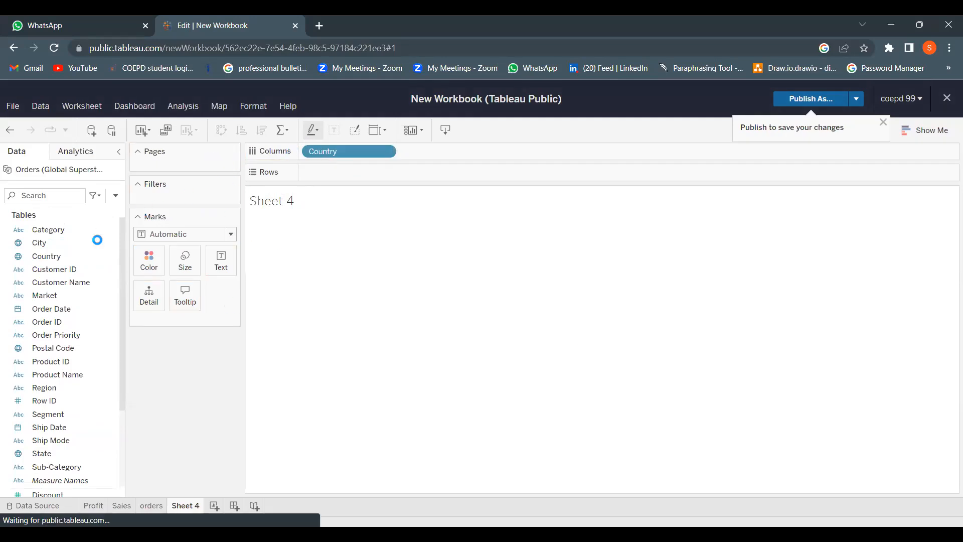
drag(62, 229, 441, 149)
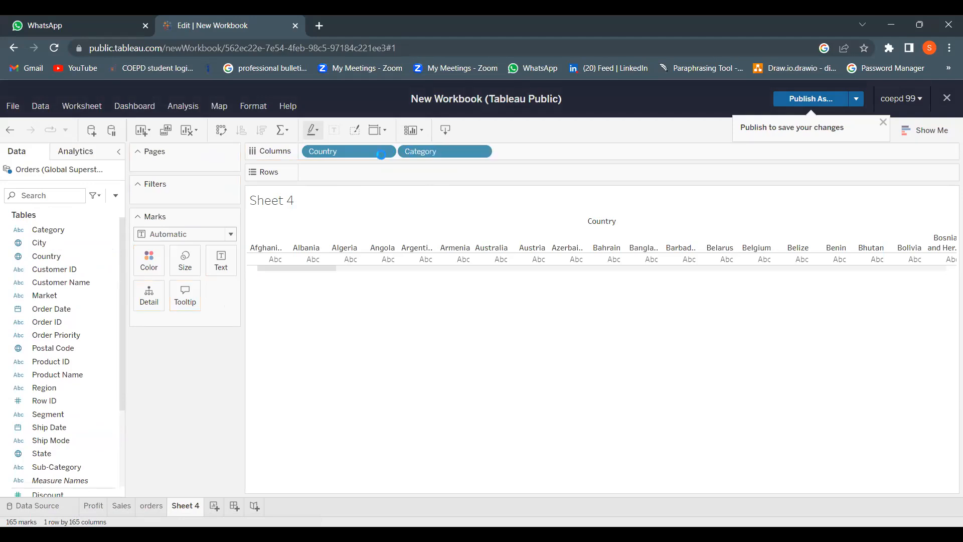
Step: Try filtering by Country with values including Croatia and Cyprus, and return Country to Columns after Category
drag(367, 151, 191, 189)
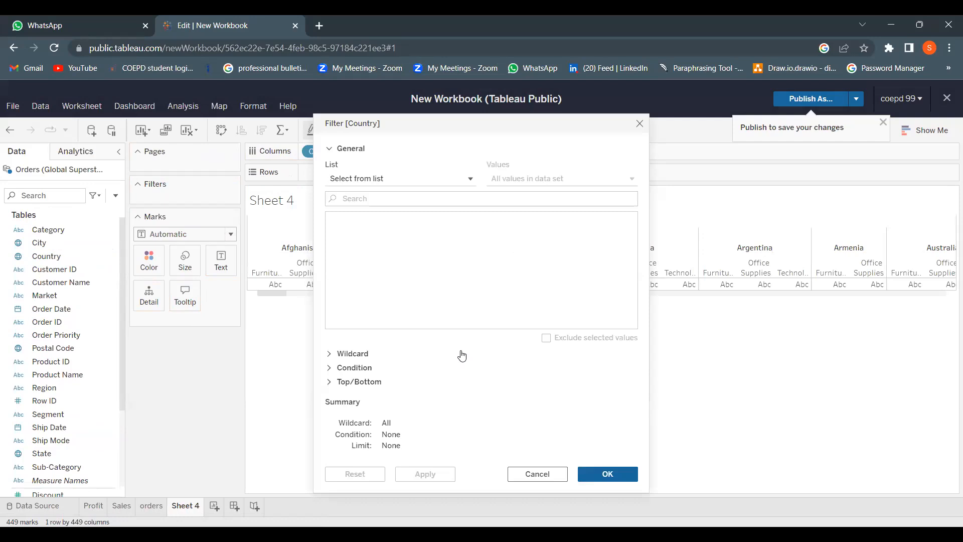
click(334, 218)
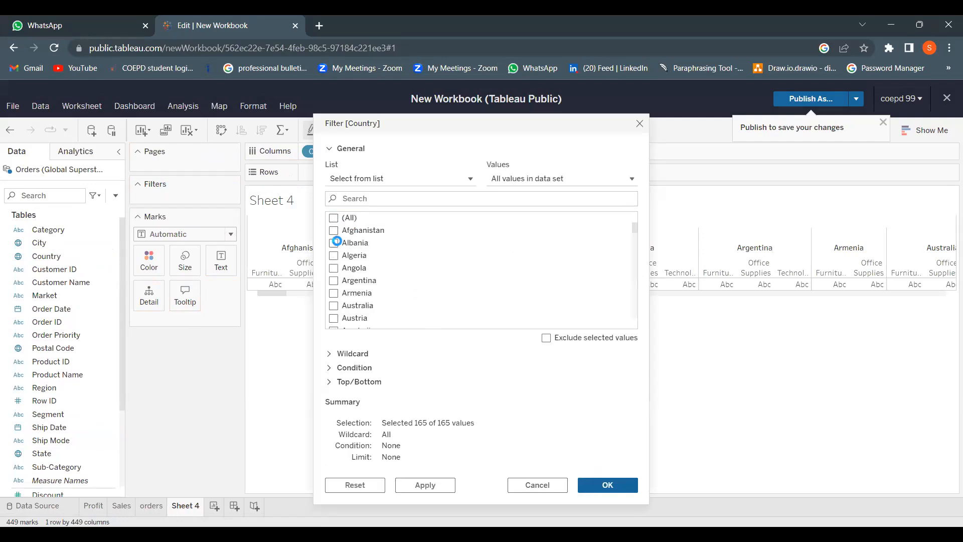
scroll(398, 266, down, 9)
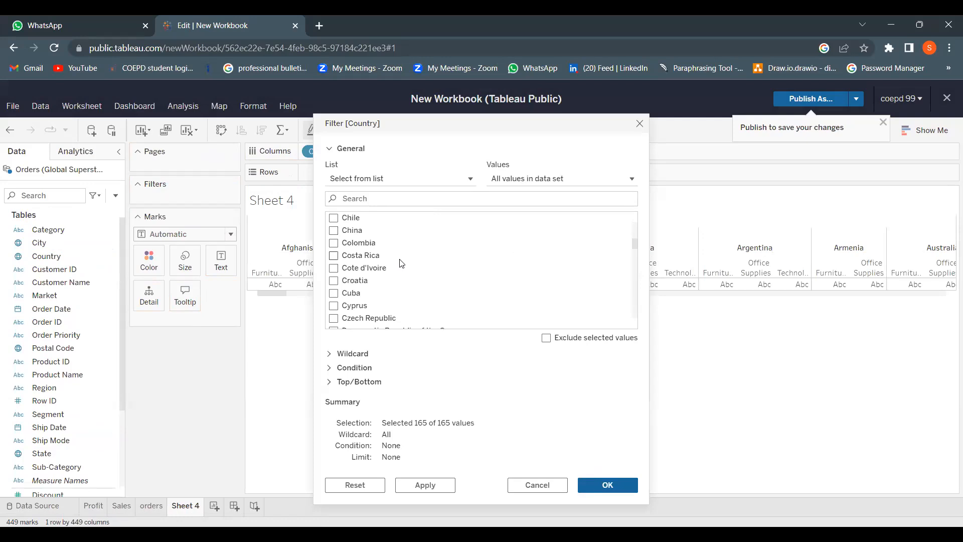
click(334, 256)
click(359, 281)
click(334, 306)
scroll(374, 290, down, 2)
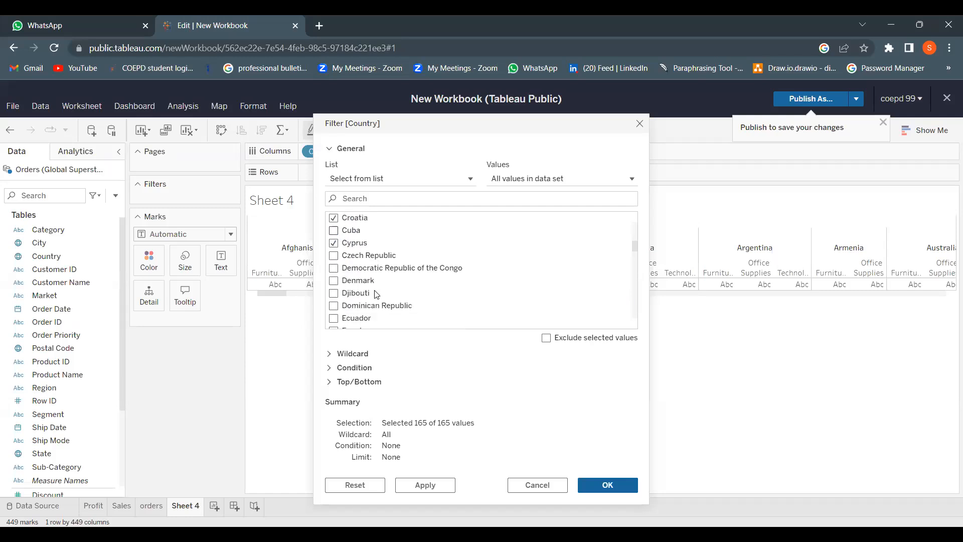
click(334, 281)
scroll(443, 273, down, 4)
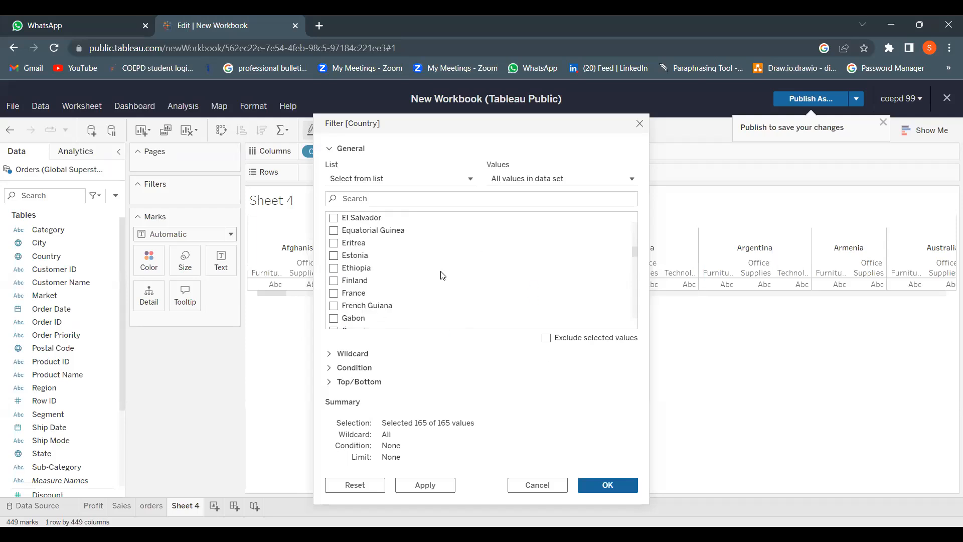
scroll(443, 274, up, 2)
click(334, 318)
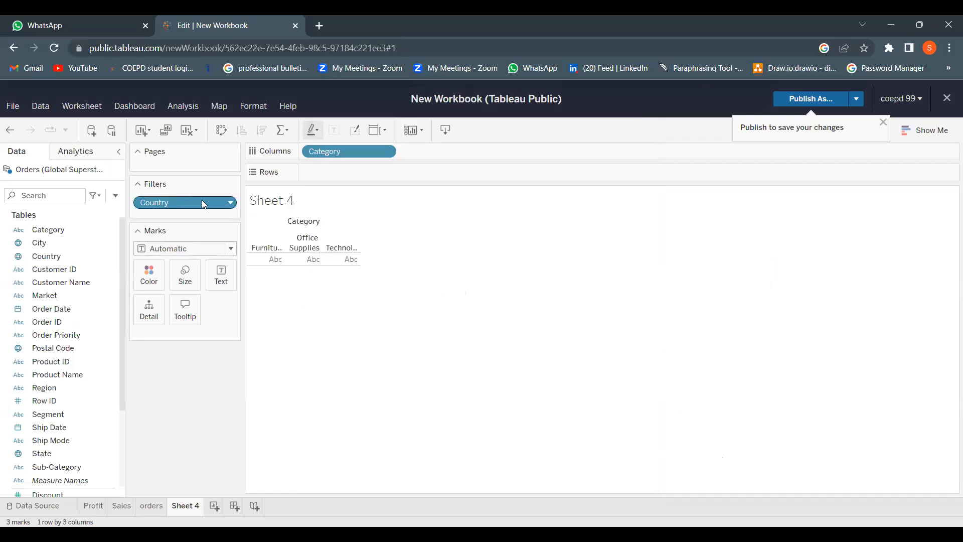
drag(193, 207, 428, 155)
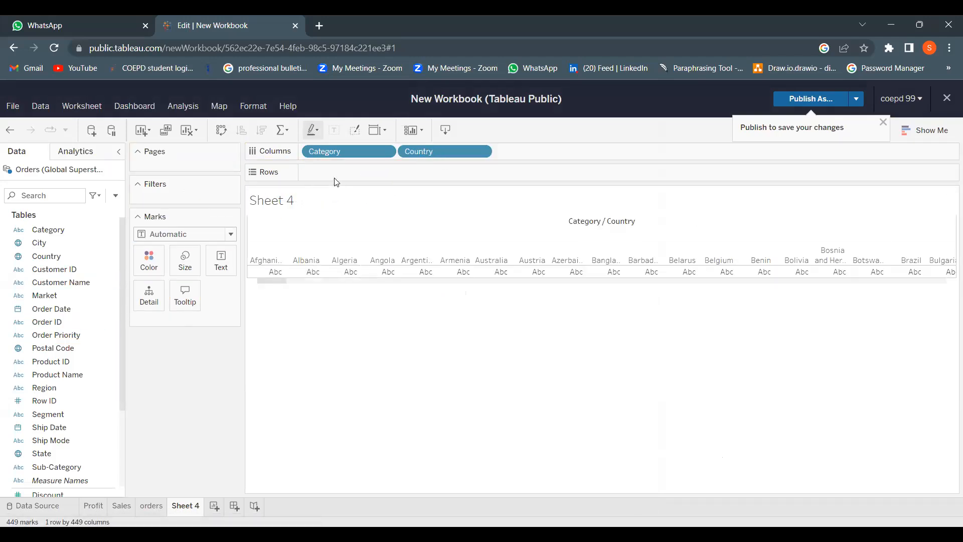
Step: Try moving Country from Columns to Filters with Belarus, Burkina Faso, Cameroon, Costa Rica and Cuba selected
drag(432, 152, 191, 198)
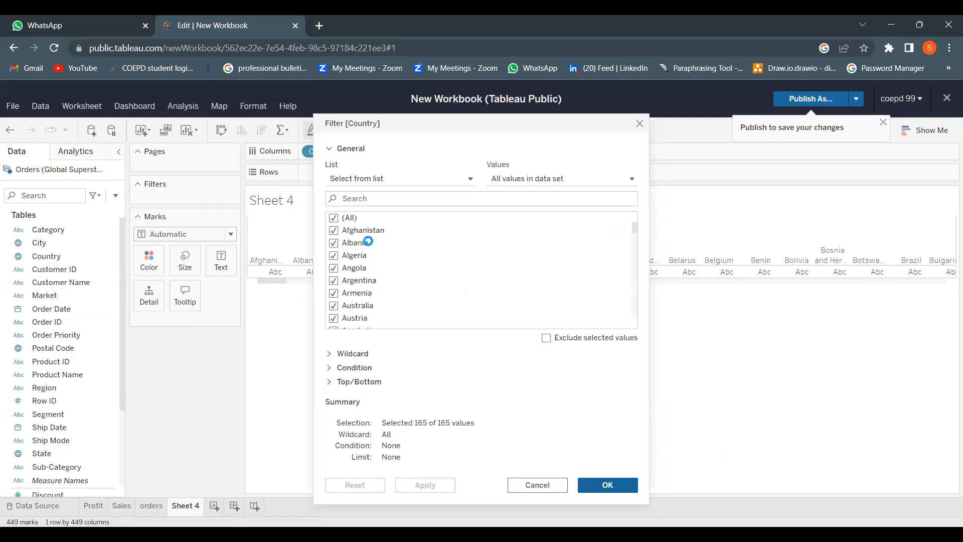
click(341, 220)
scroll(358, 262, down, 3)
click(339, 257)
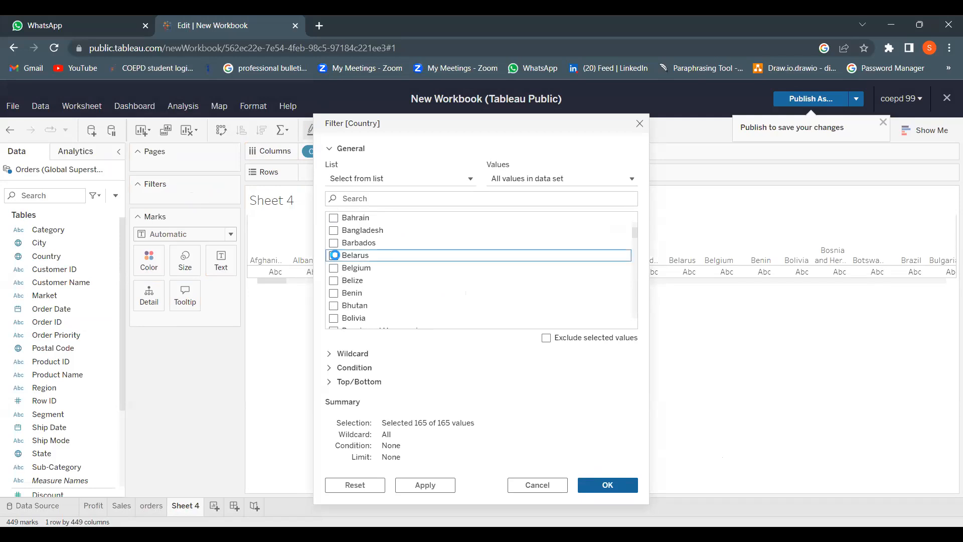
scroll(369, 261, down, 3)
click(360, 255)
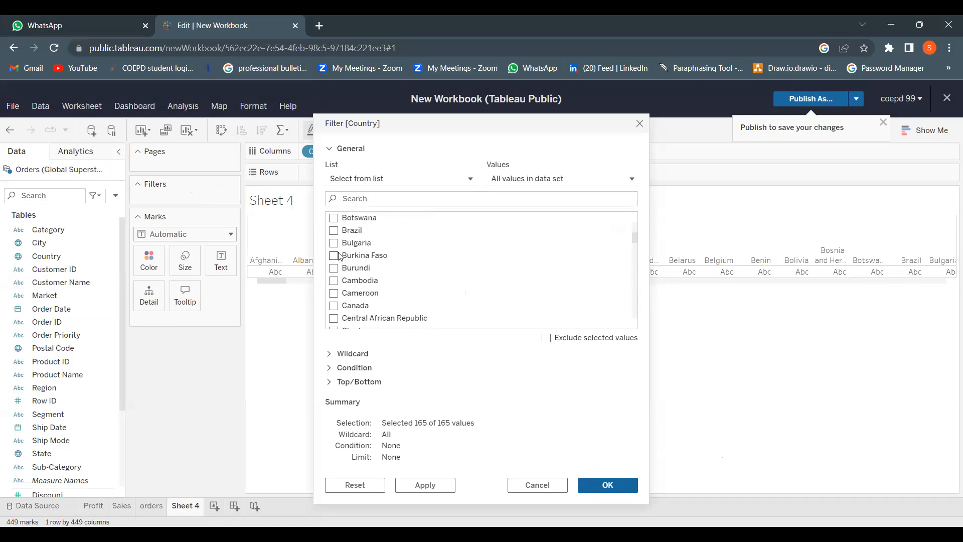
click(334, 296)
scroll(379, 284, down, 5)
click(335, 256)
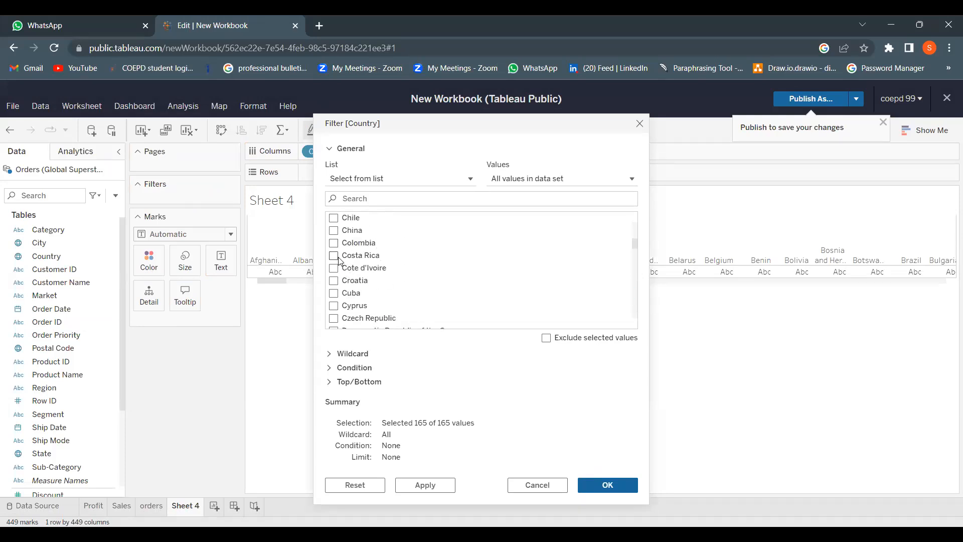
click(334, 293)
click(607, 485)
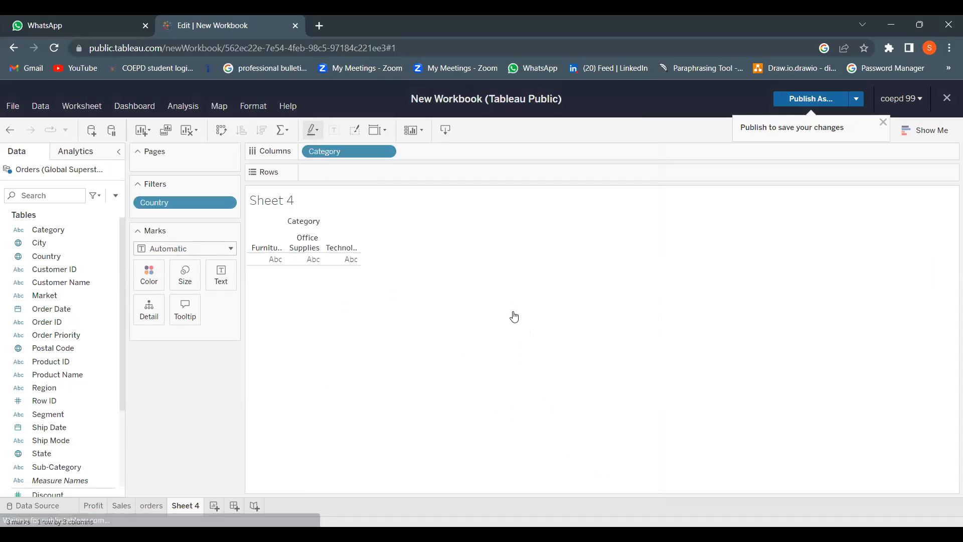
Step: Try a Country filter with Central African Republic, China, Costa Rica, Cuba and Czech Republic, and move Country back to Rows
drag(221, 203, 194, 198)
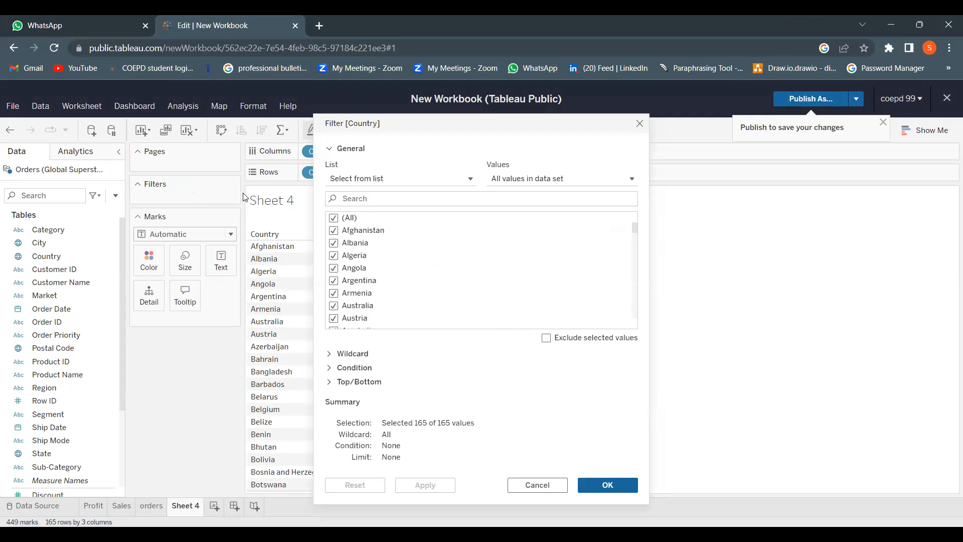
click(333, 218)
scroll(331, 257, down, 8)
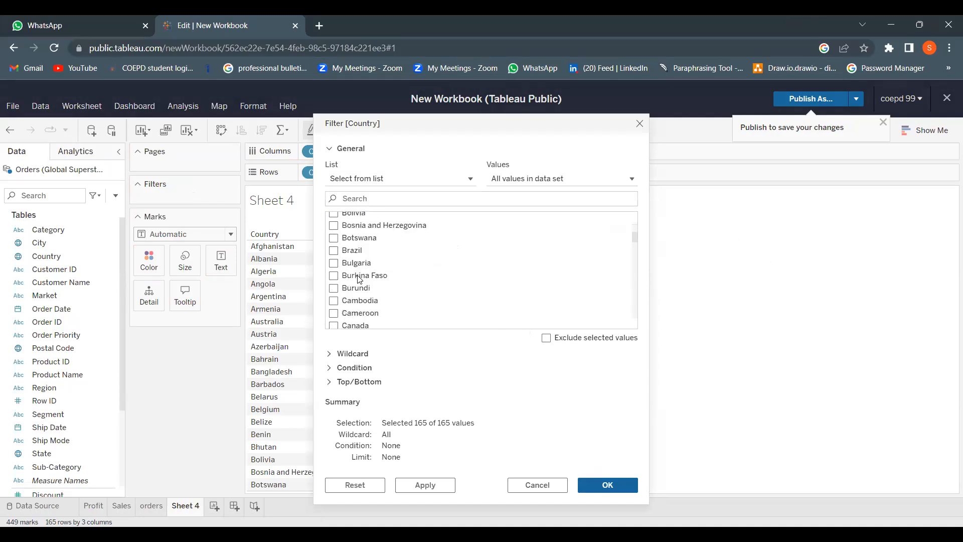
click(335, 257)
click(334, 293)
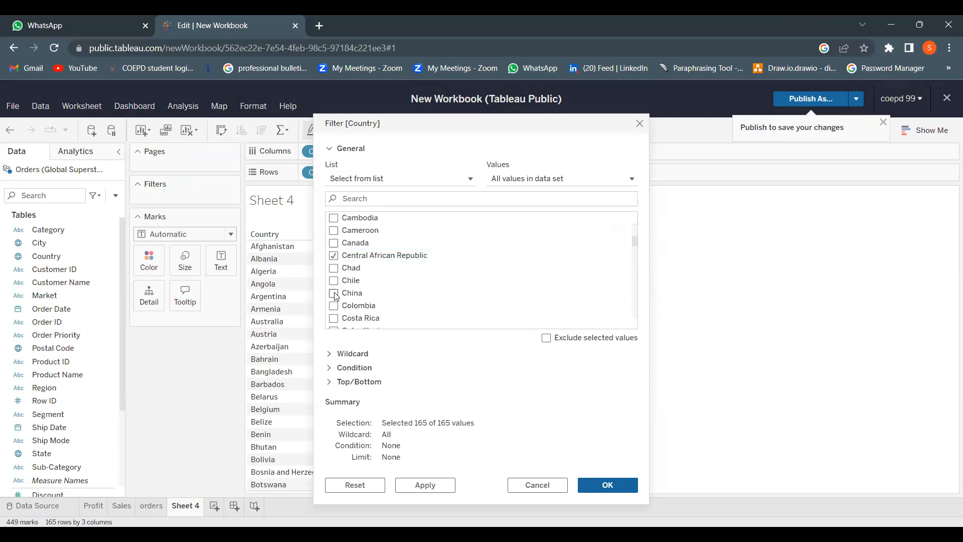
click(335, 319)
scroll(334, 294, down, 2)
click(347, 293)
click(346, 318)
click(609, 487)
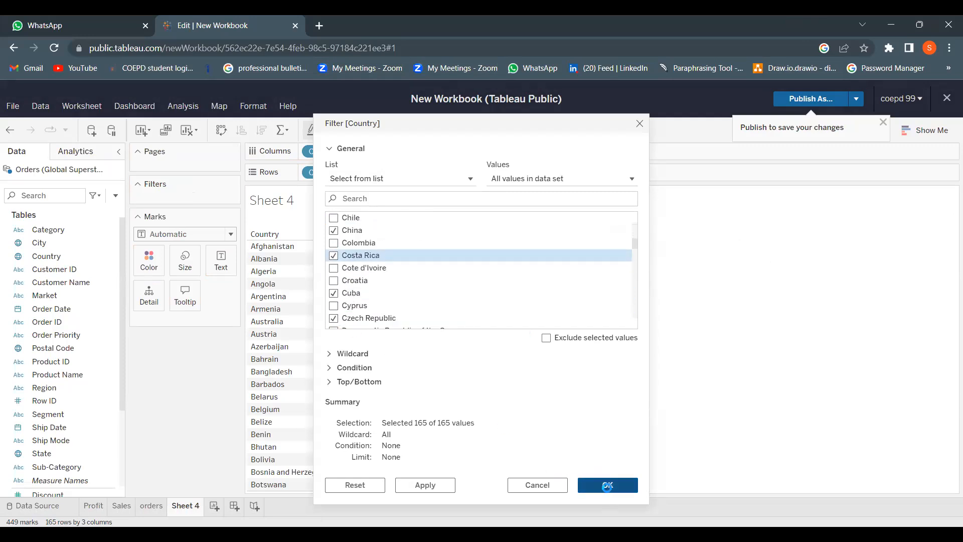
drag(172, 197, 333, 175)
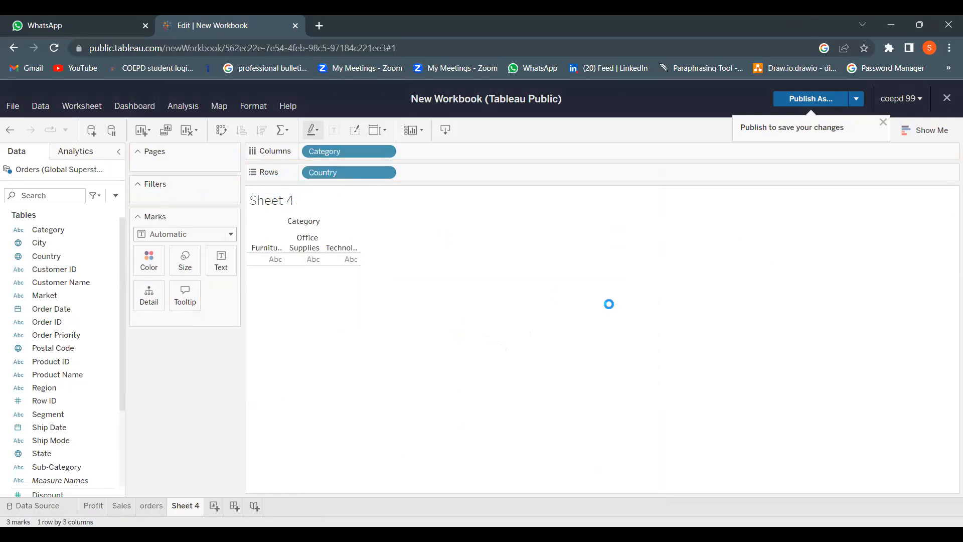
Step: Try moving Country from Rows to Filters with Guatemala, Guyana, Jamaica, Italy and Ireland selected
drag(333, 174, 195, 197)
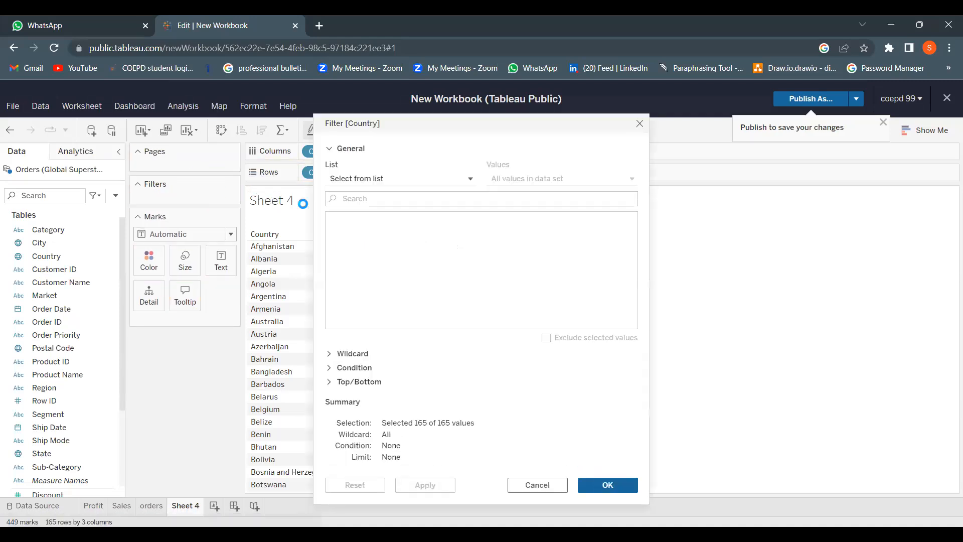
click(346, 221)
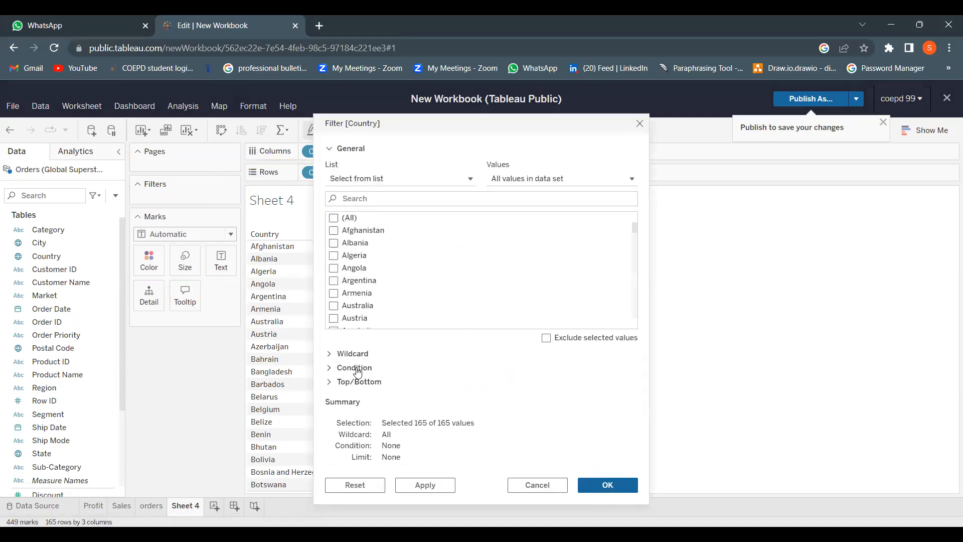
scroll(371, 285, down, 6)
click(334, 268)
click(333, 306)
scroll(380, 271, down, 5)
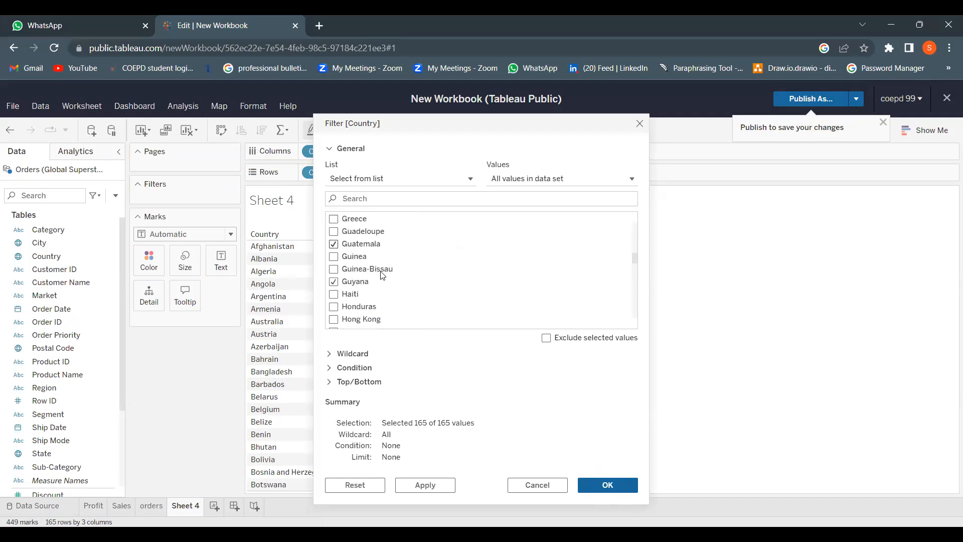
click(333, 267)
click(334, 255)
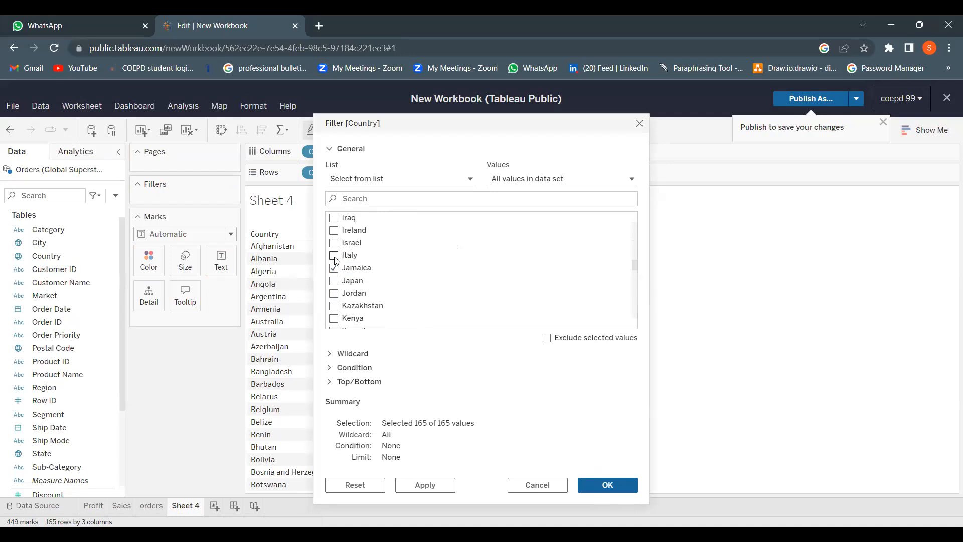
click(334, 230)
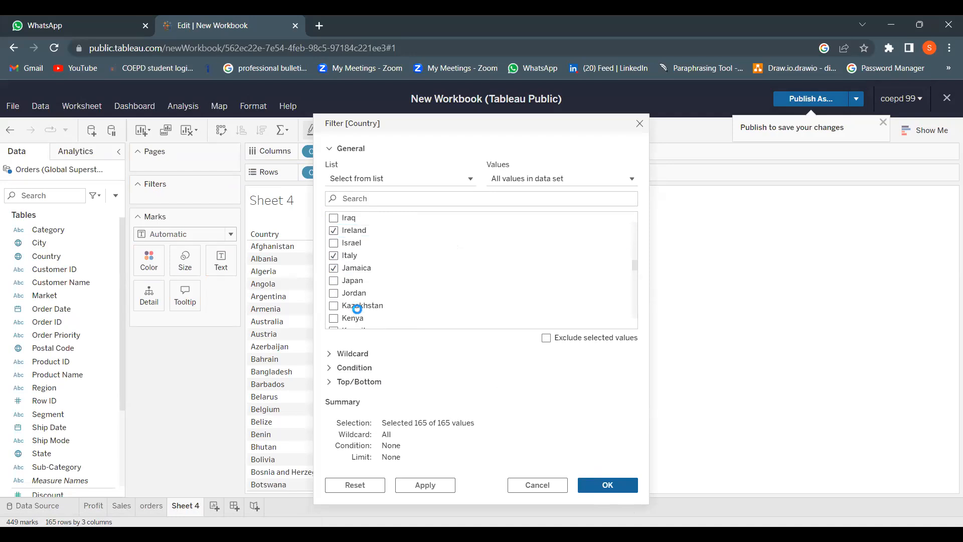
click(592, 484)
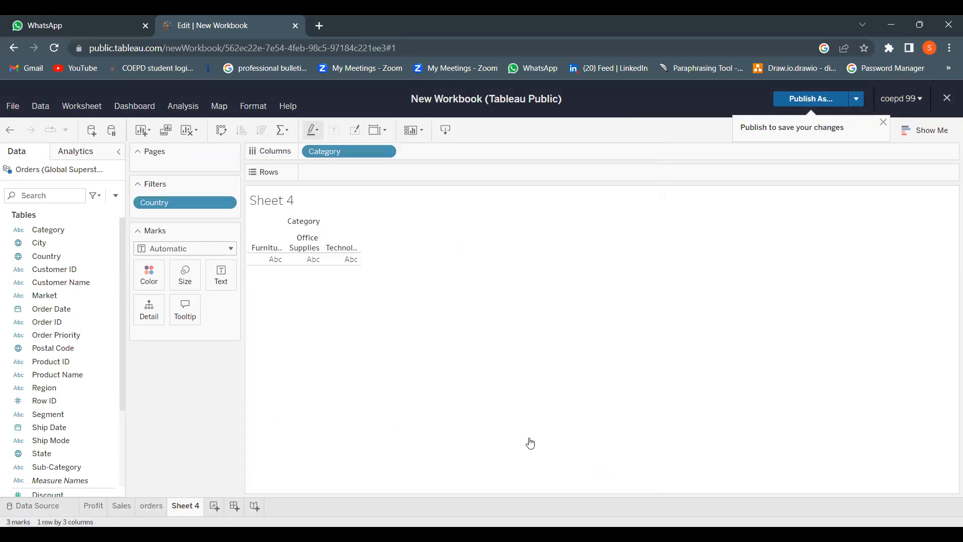
Step: Place Country on Rows, keeping Category on Columns
drag(218, 201, 342, 175)
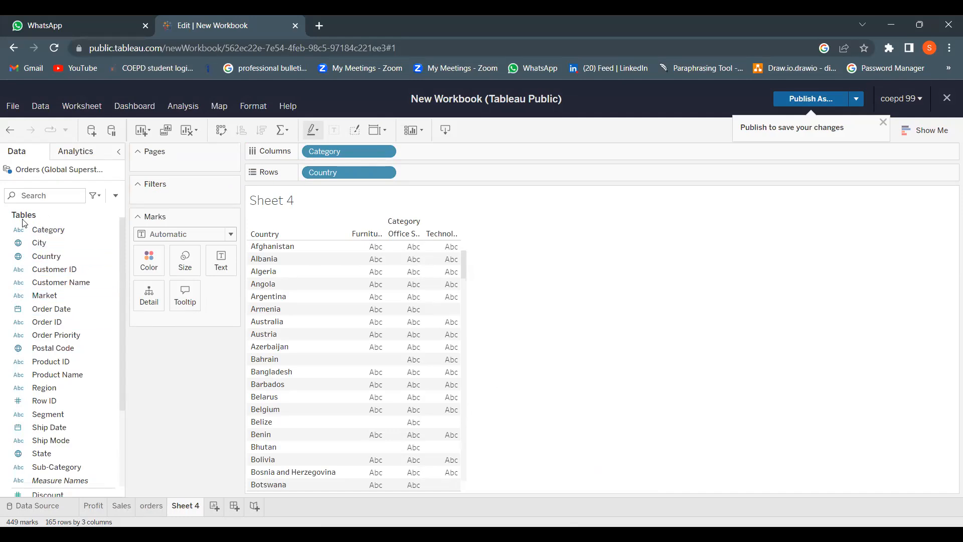
scroll(61, 291, down, 3)
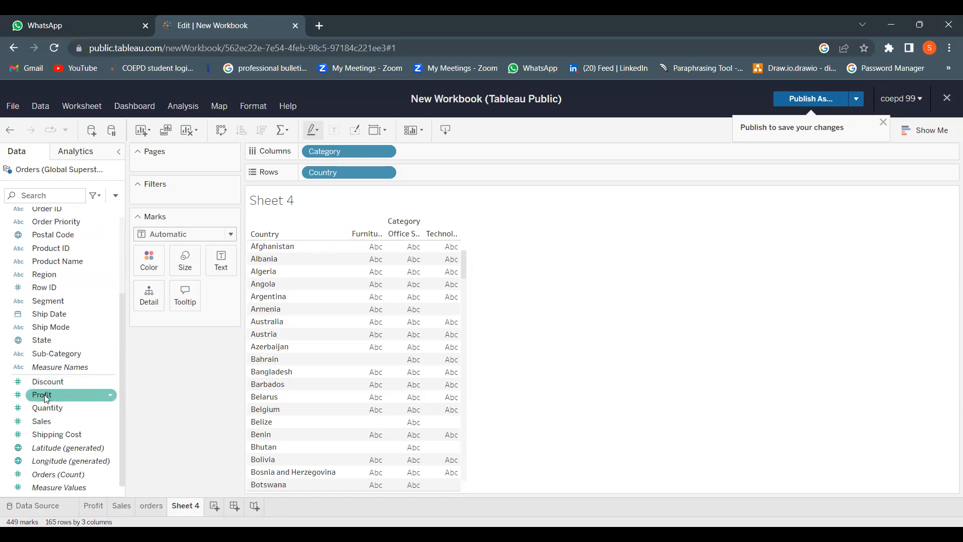
Step: Add Shipping Cost to Rows and move Country to Filters with Brazil, Chad, Chile, China and Colombia selected
drag(43, 436, 405, 174)
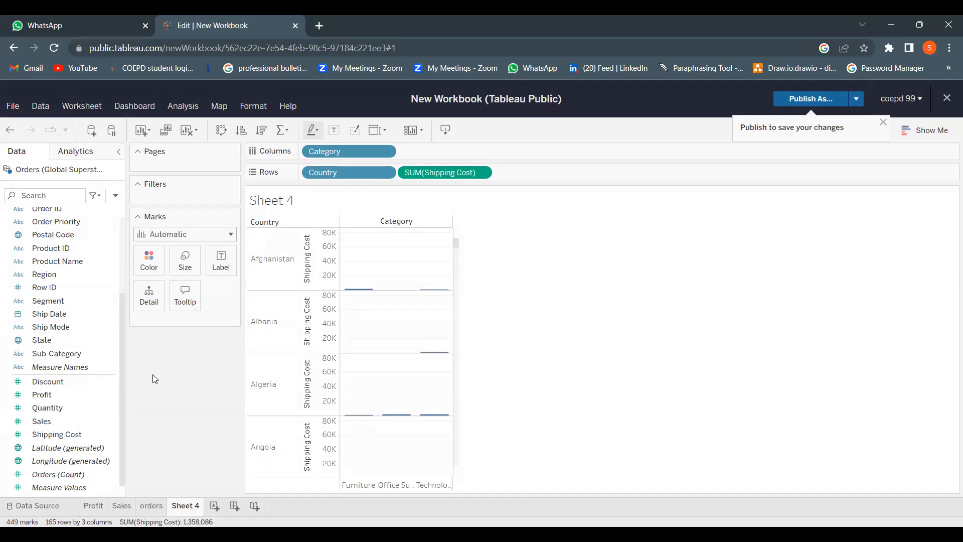
drag(353, 171, 195, 197)
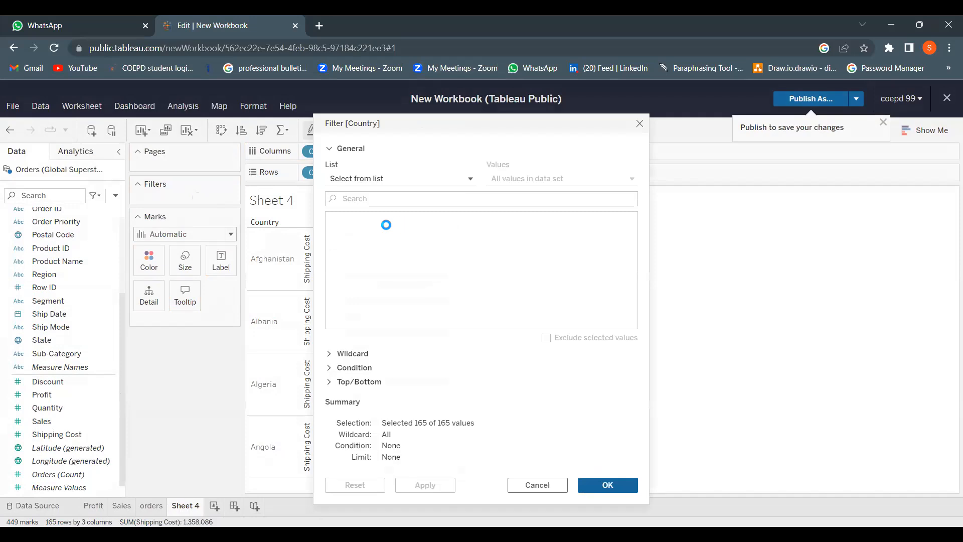
click(334, 218)
scroll(420, 262, down, 5)
click(333, 293)
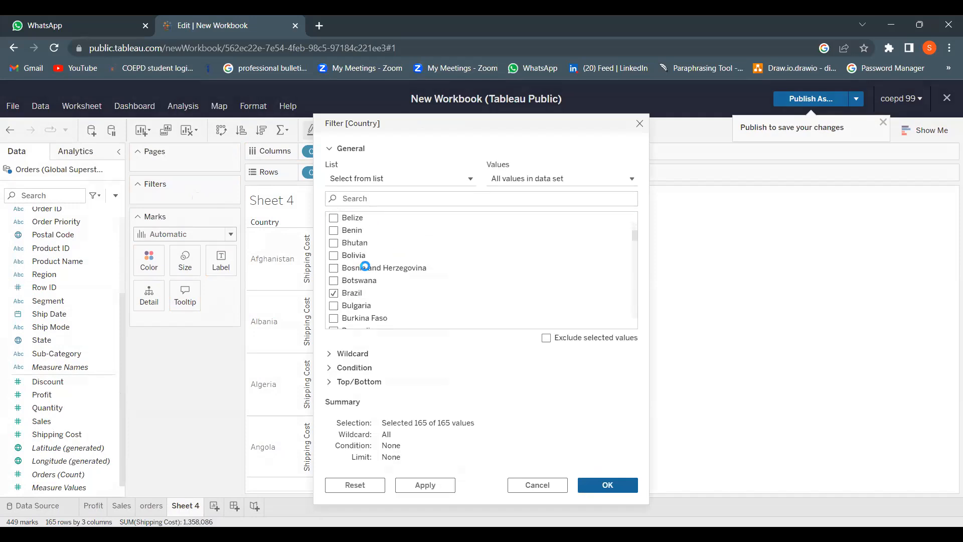
scroll(351, 269, down, 3)
click(334, 269)
click(334, 281)
click(334, 293)
click(333, 305)
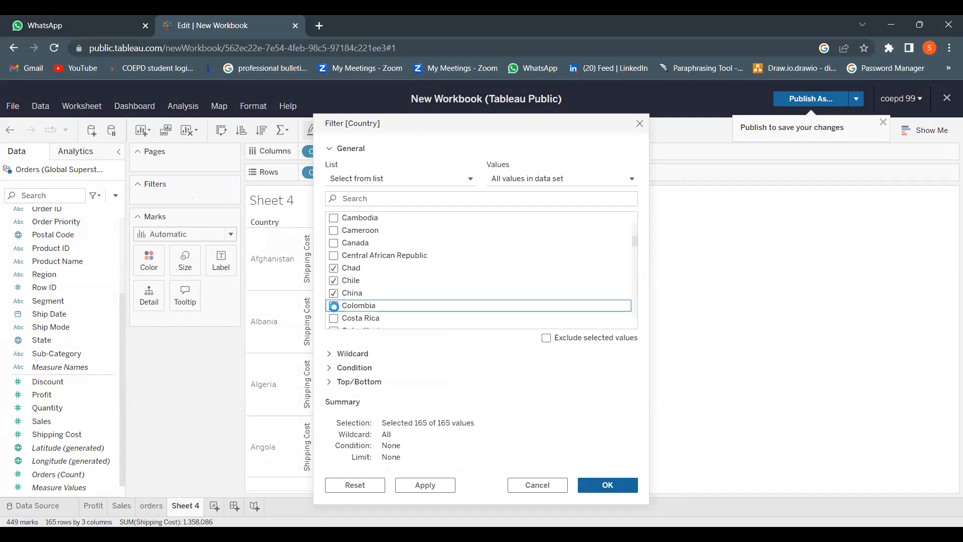
click(617, 484)
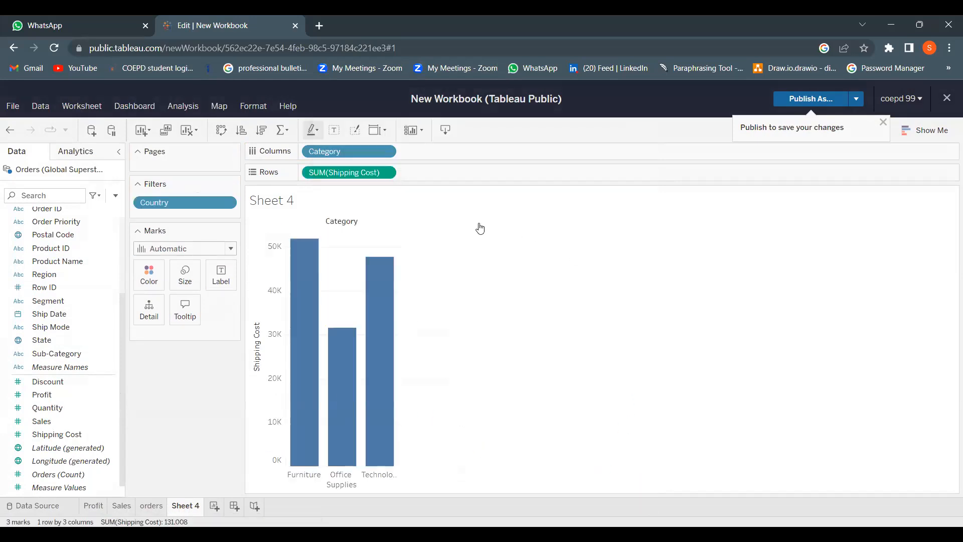
Step: Open the name of Sheet 4 for editing
double_click(190, 506)
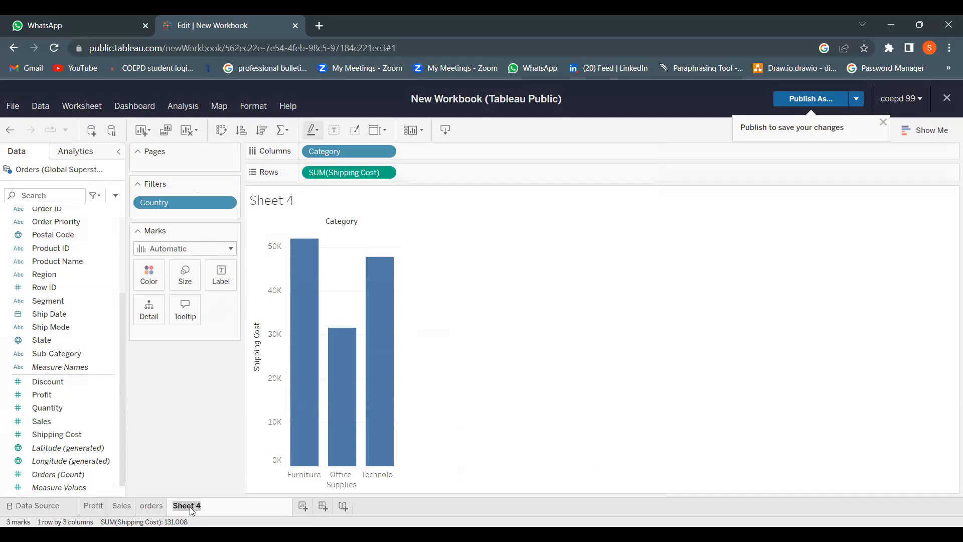
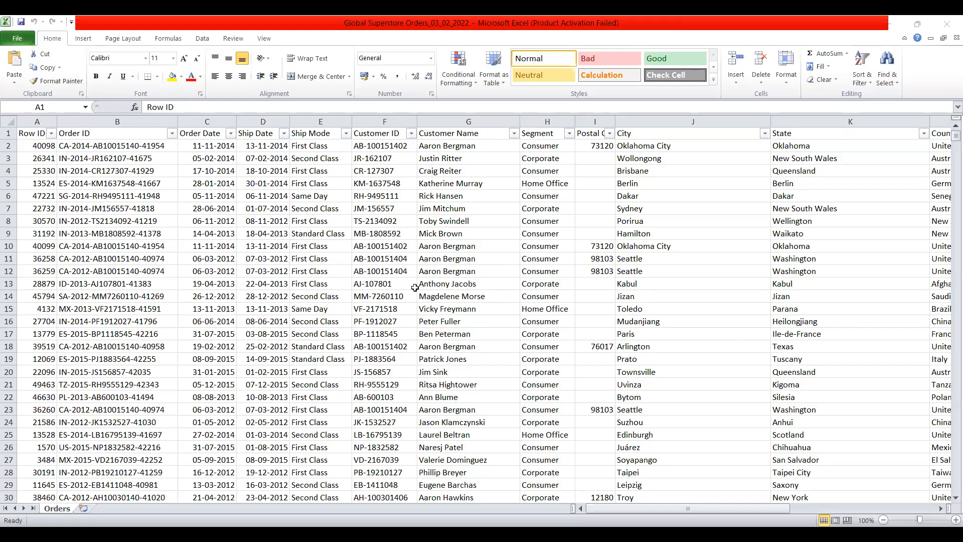
Step: Switch to the Global Superstore Orders workbook in Excel and examine its order records and columns
scroll(536, 246, down, 11)
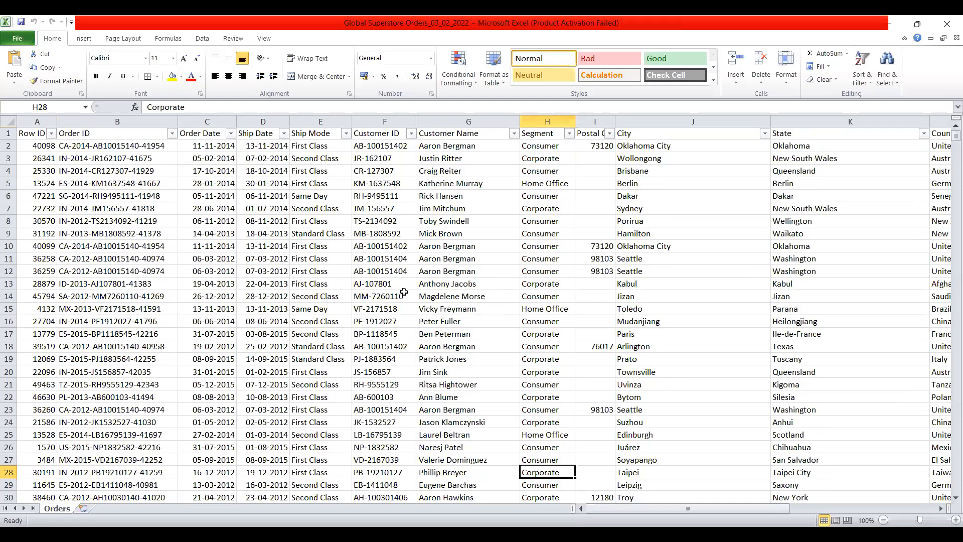
scroll(404, 292, down, 20)
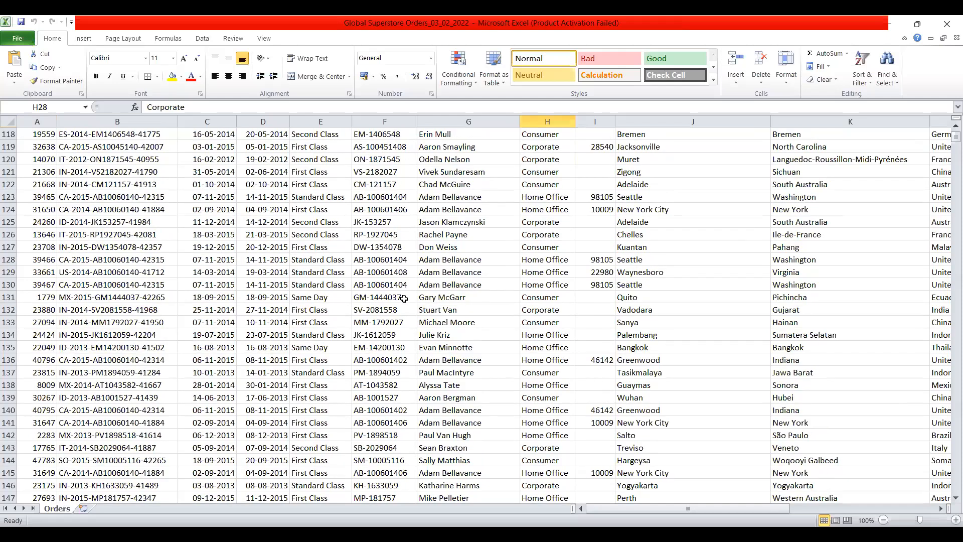
scroll(403, 307, down, 19)
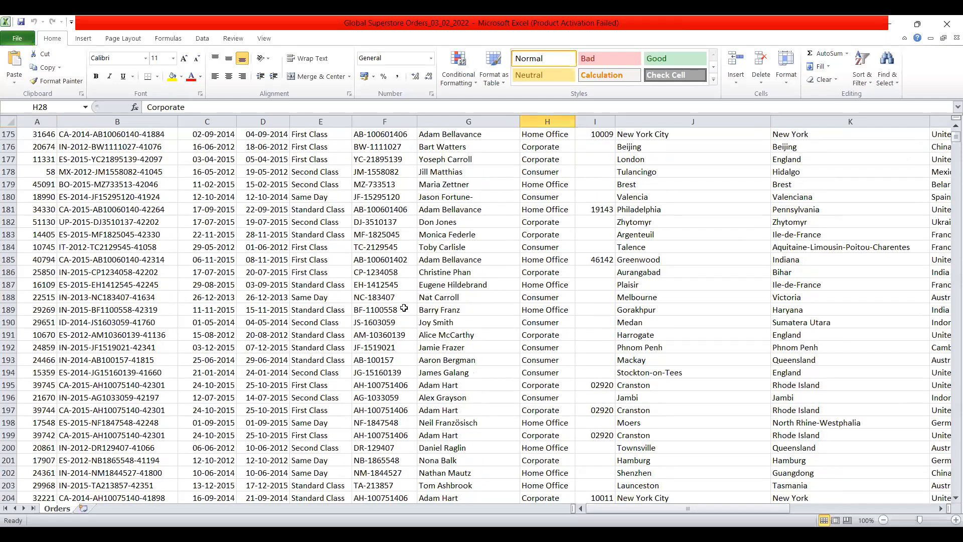
scroll(406, 310, down, 18)
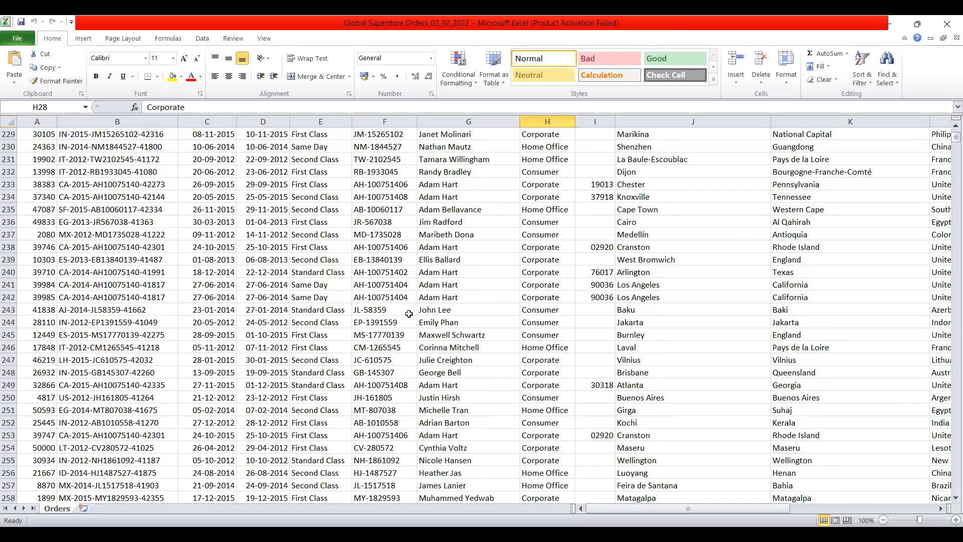
scroll(409, 313, up, 20)
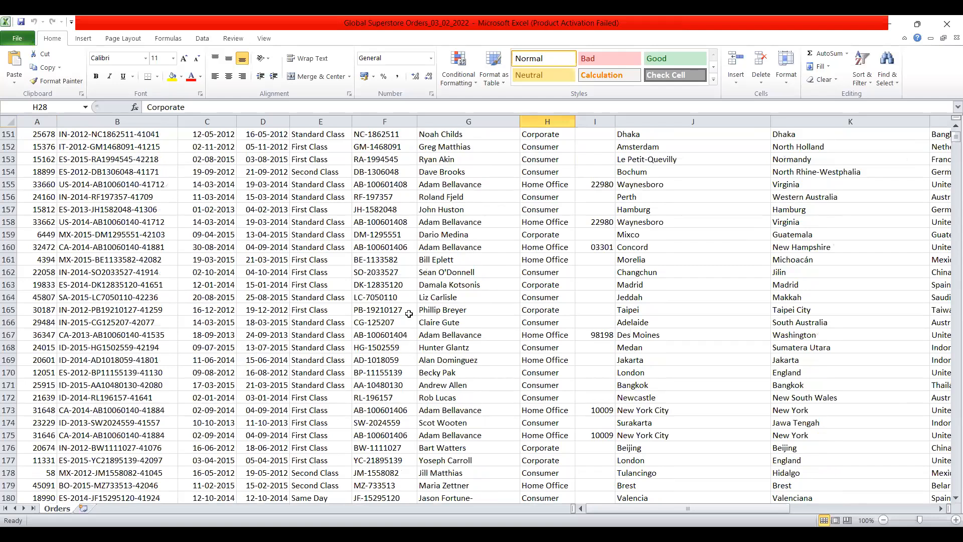
scroll(408, 313, up, 20)
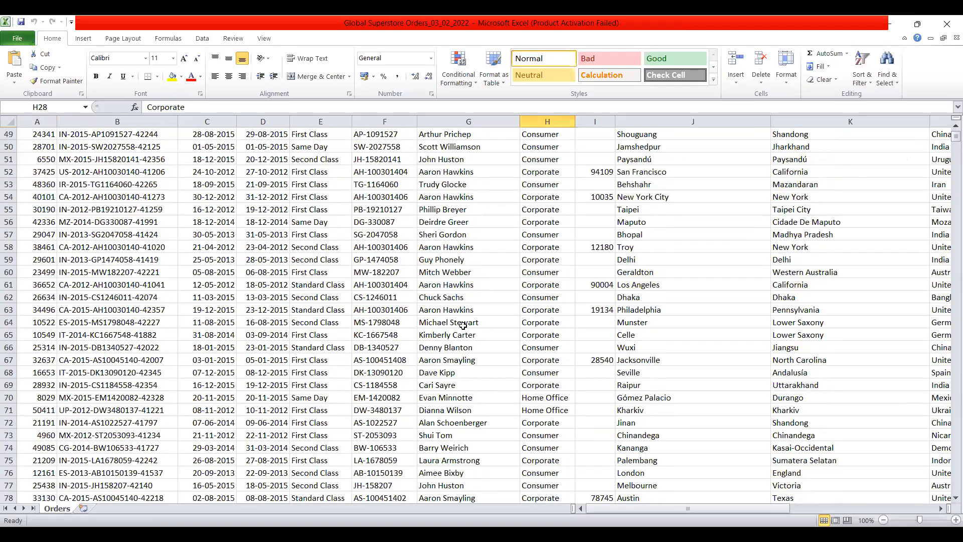
scroll(446, 318, up, 16)
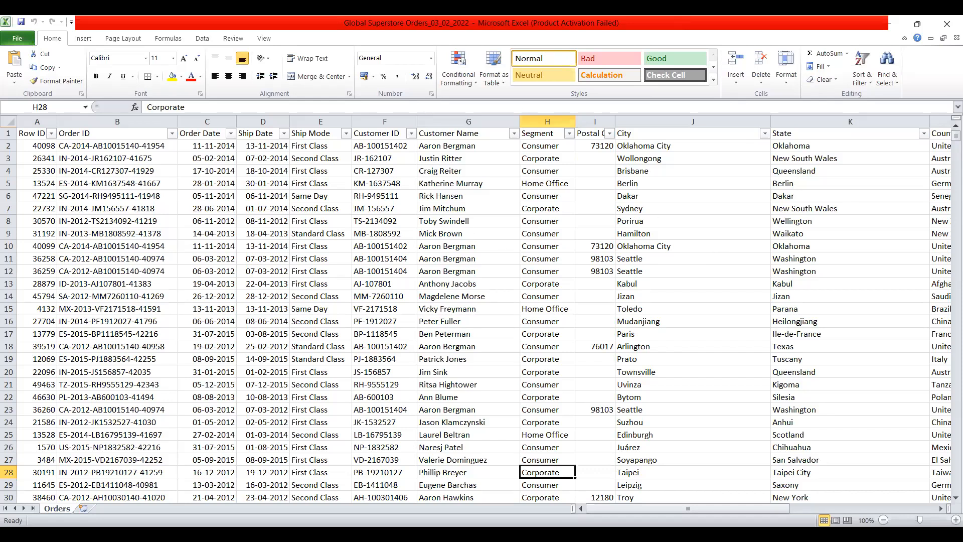
drag(688, 508, 848, 514)
mouse_move(780, 510)
mouse_down()
mouse_move(766, 509)
mouse_move(824, 520)
mouse_move(776, 519)
mouse_up()
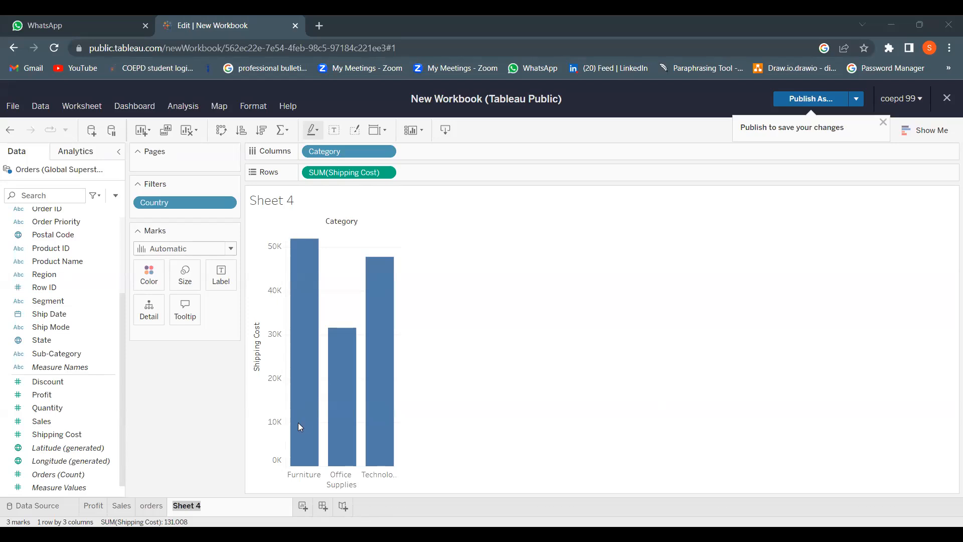
Step: Return to Tableau Public and rename Sheet 4 as shipping
text(sh)
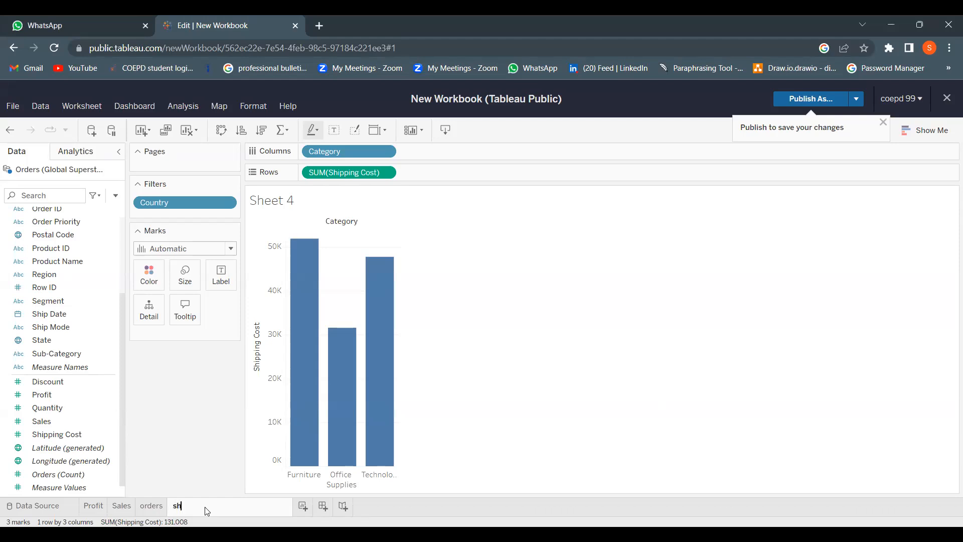
text(ipping)
key(Return)
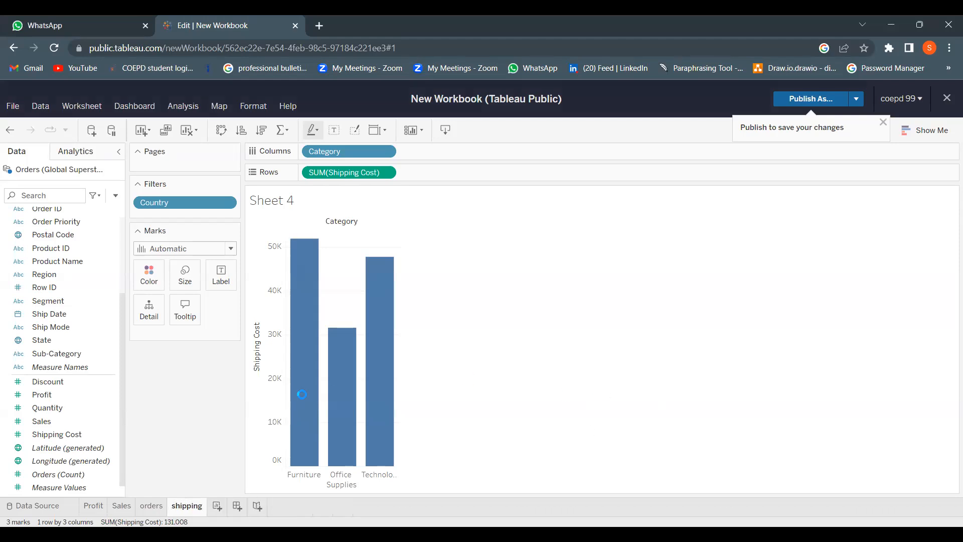
Step: Create a new dashboard and place the Profit sheet on it
click(236, 507)
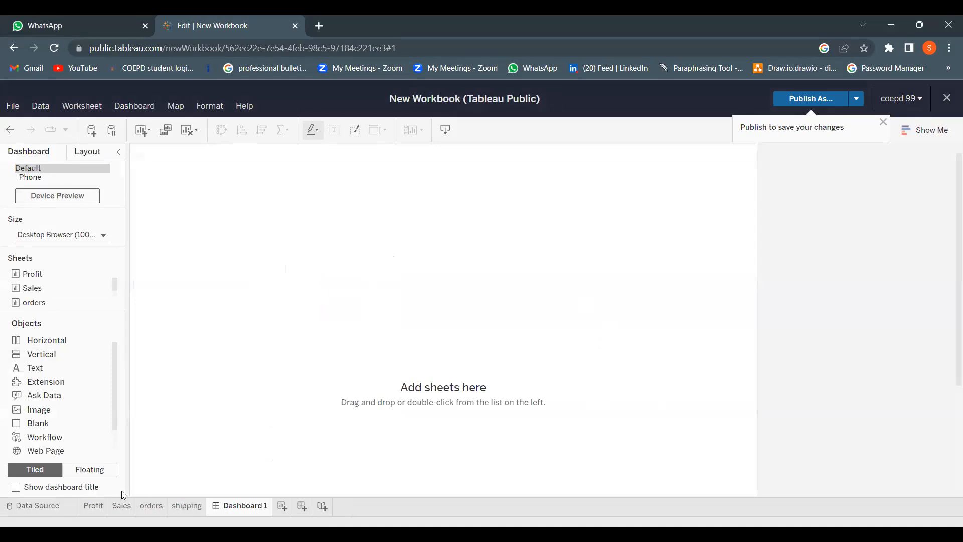
click(185, 507)
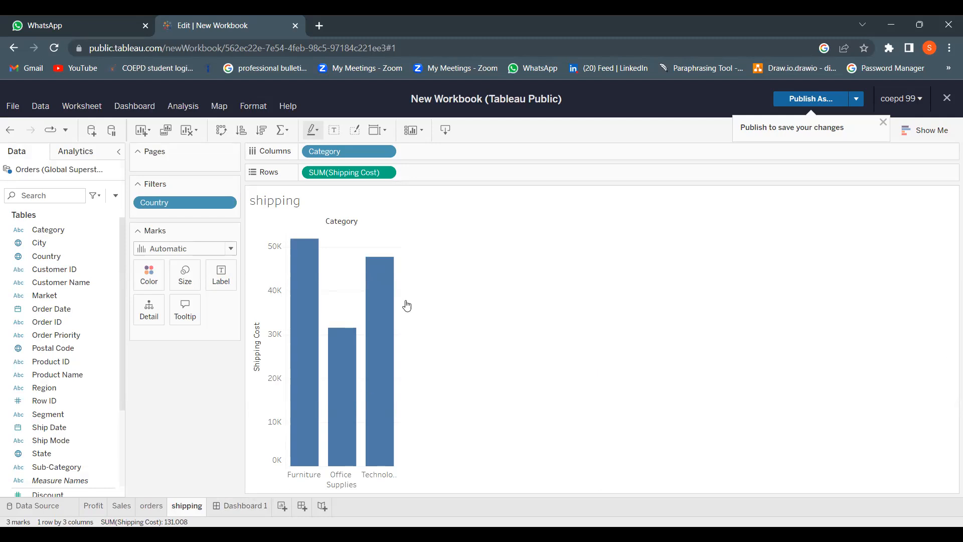
click(241, 507)
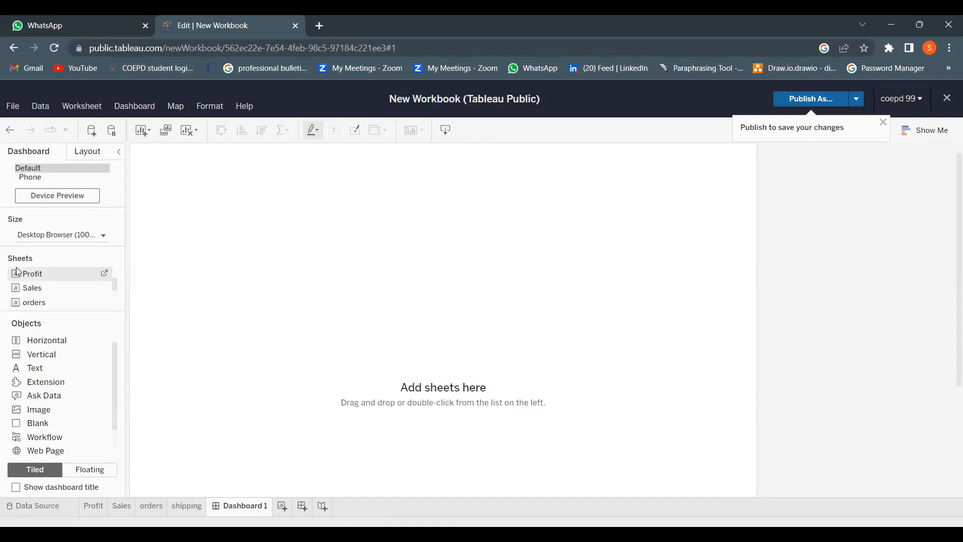
scroll(114, 283, down, 1)
scroll(115, 280, up, 1)
scroll(113, 287, down, 1)
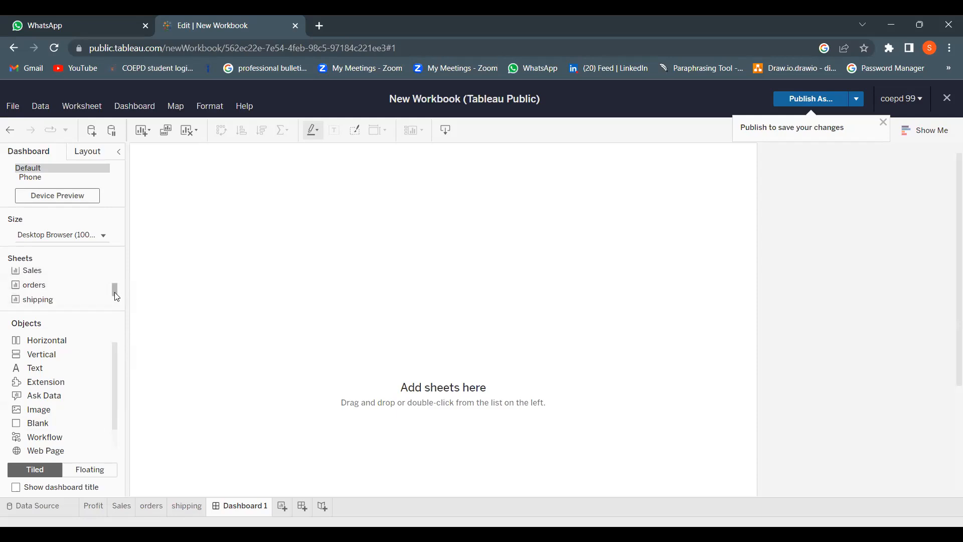
scroll(114, 287, up, 1)
drag(64, 274, 251, 249)
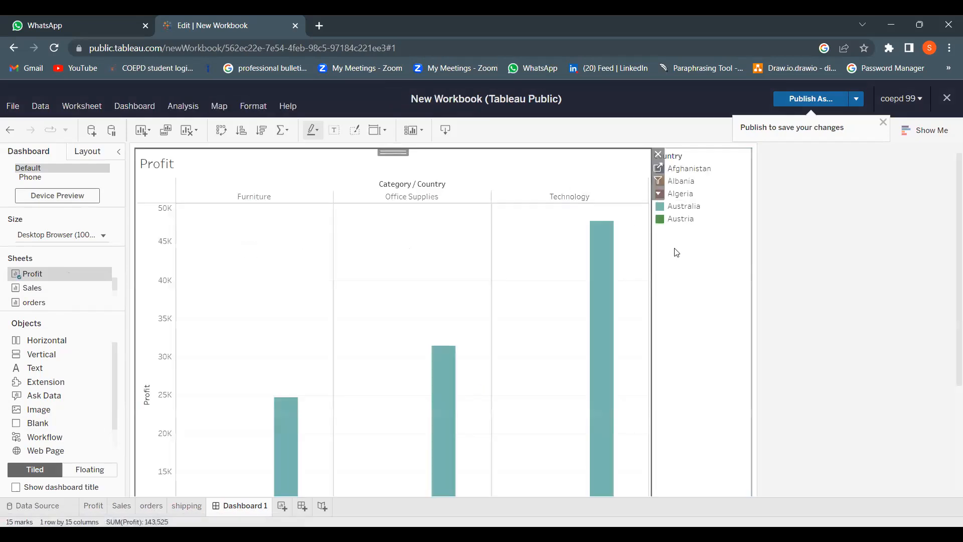
click(658, 168)
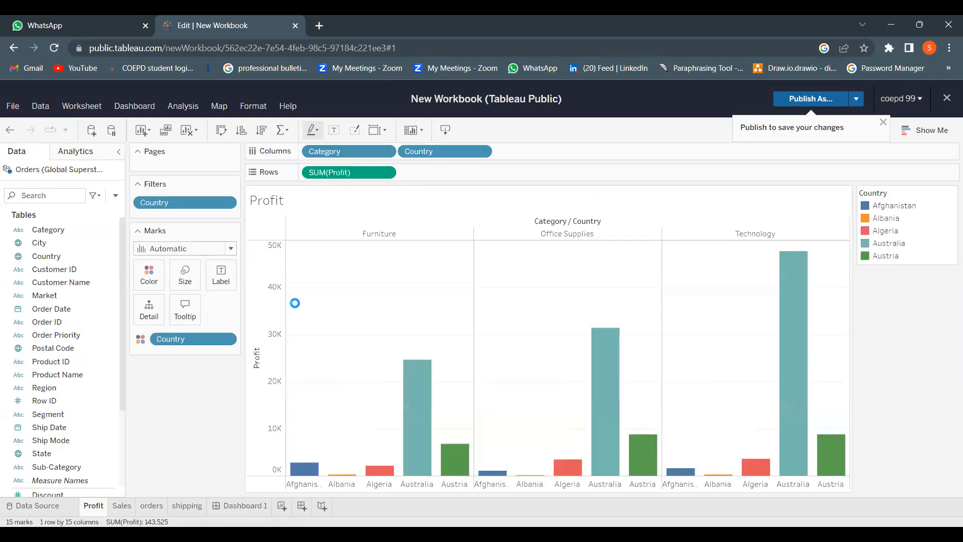
click(236, 504)
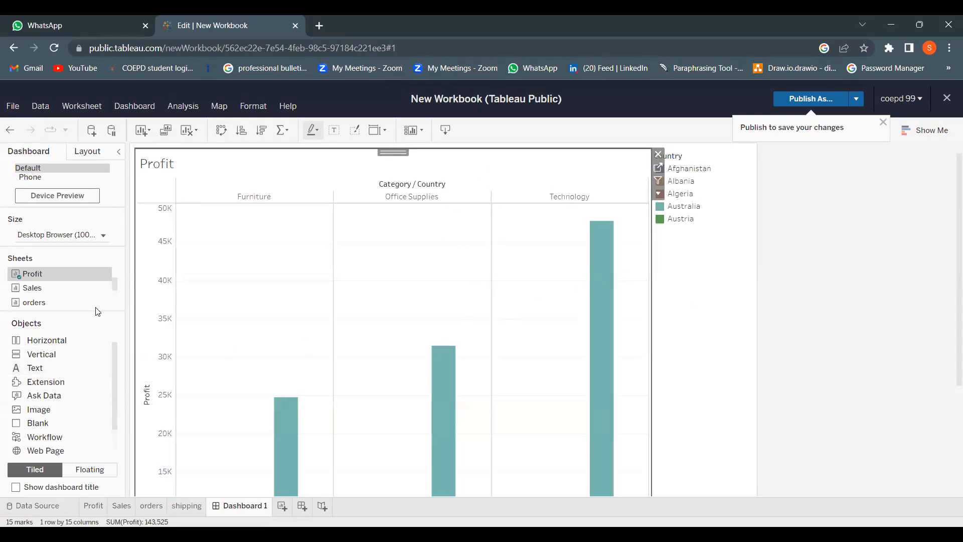
Step: Add the Sales sheet below the Country legend on Dashboard 1 and narrow the Profit chart to give Sales more width
drag(71, 296, 690, 287)
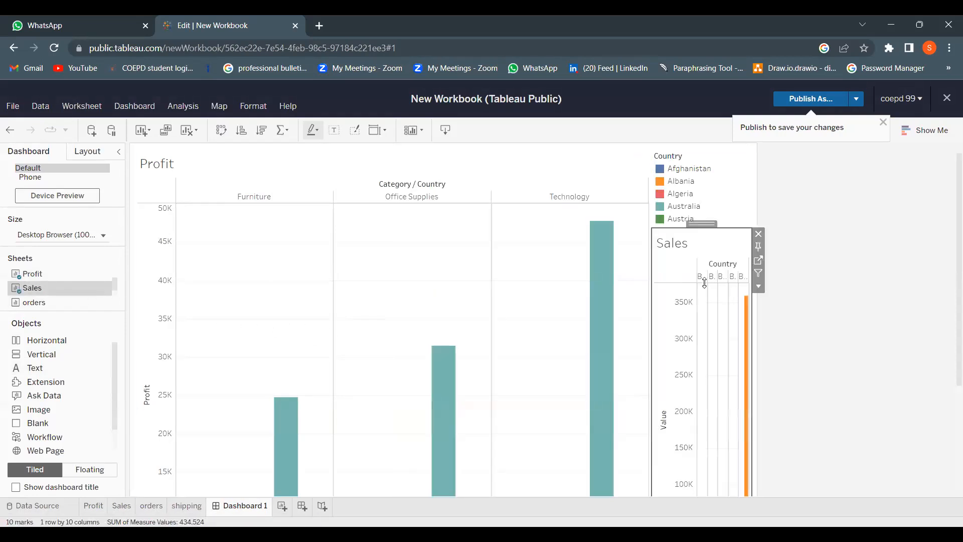
scroll(462, 246, down, 3)
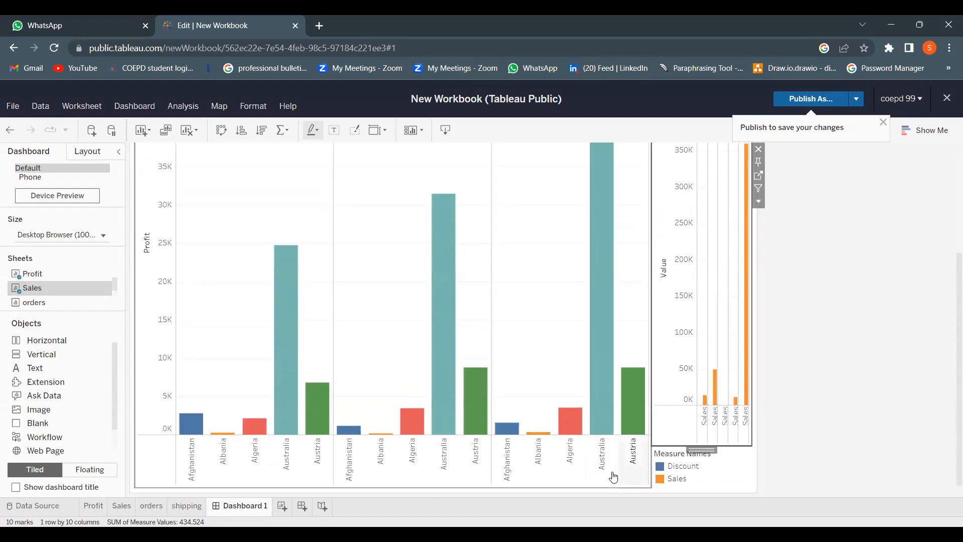
drag(649, 487, 570, 487)
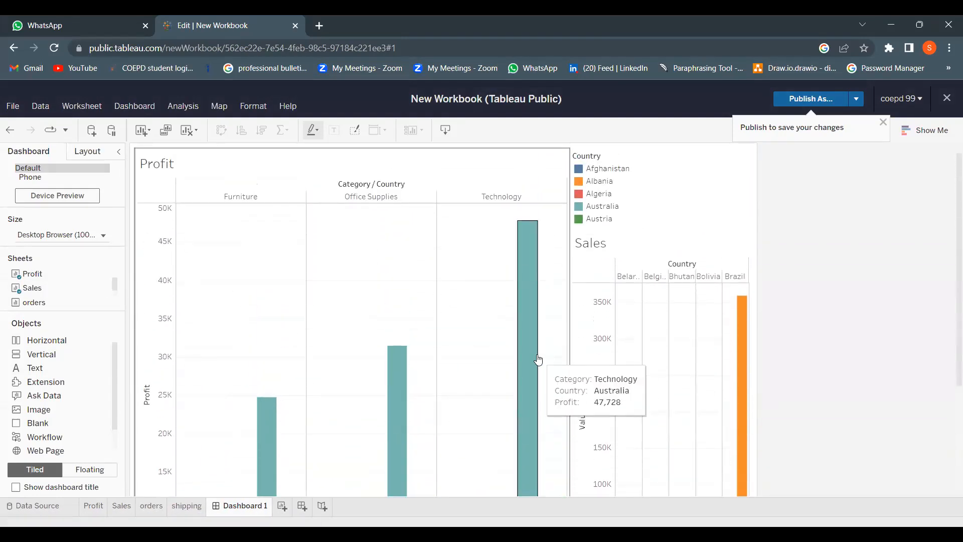
scroll(583, 327, down, 3)
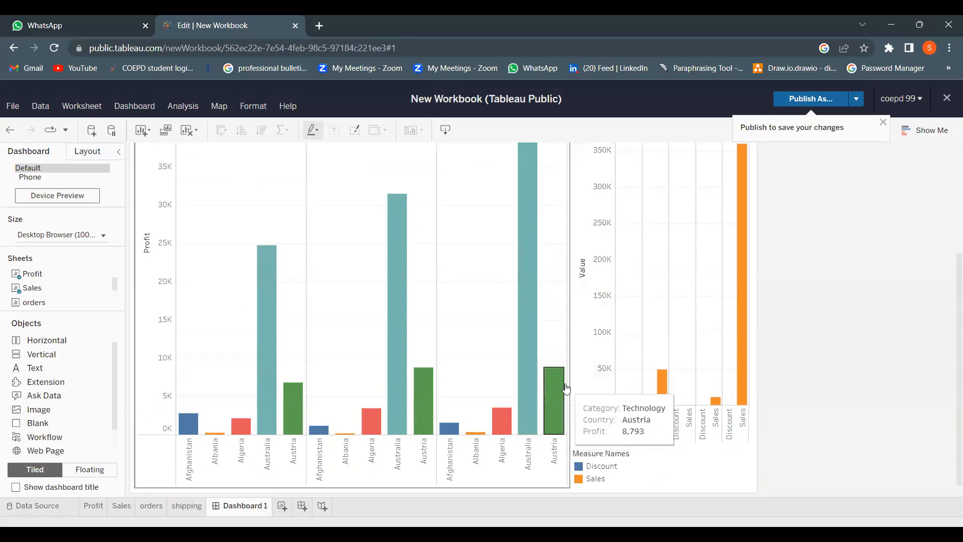
drag(570, 382, 477, 377)
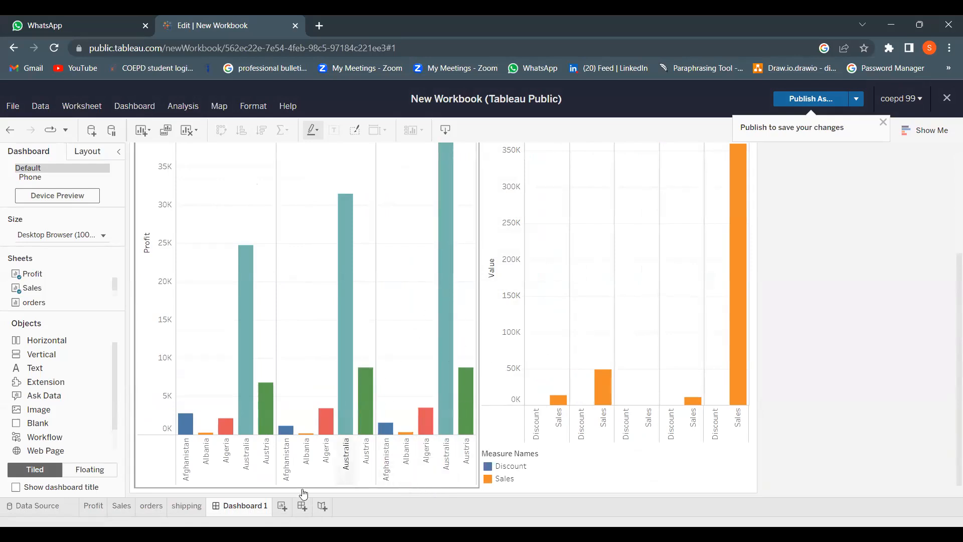
Step: Create a second dashboard and place the orders sheet on it
click(302, 507)
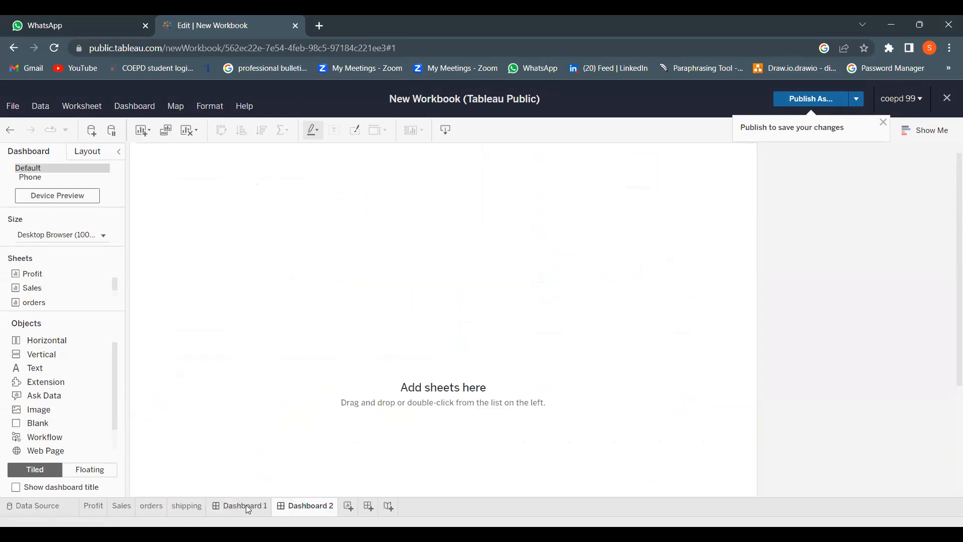
click(246, 505)
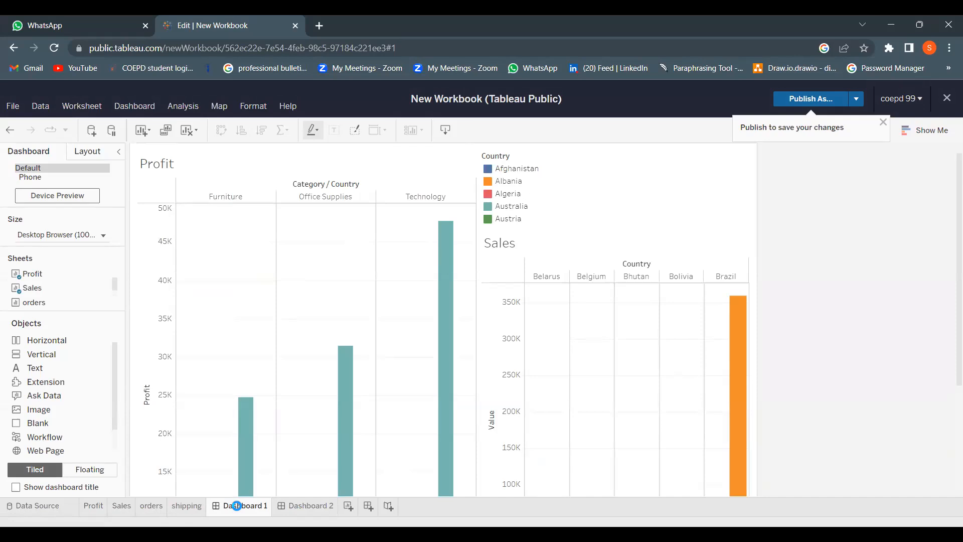
click(316, 506)
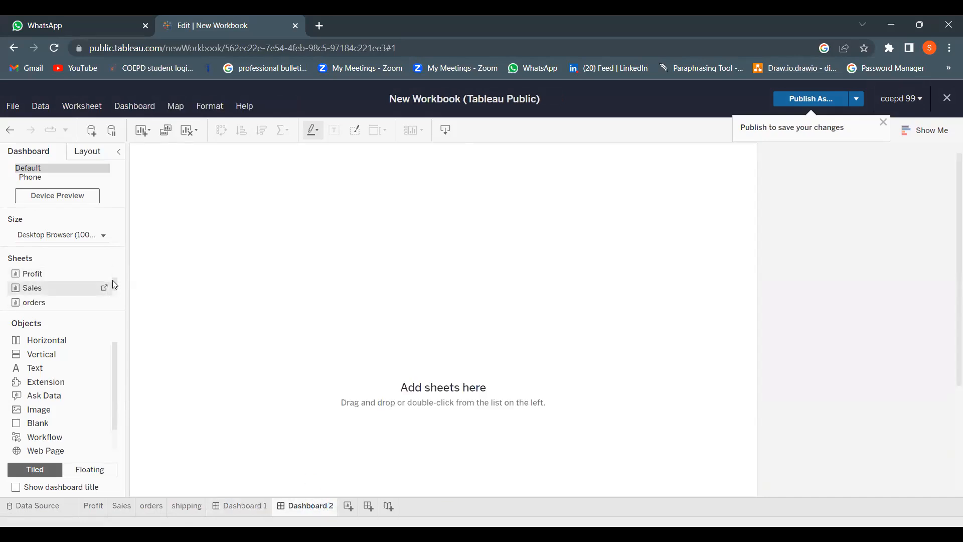
drag(114, 279, 113, 290)
drag(49, 288, 184, 250)
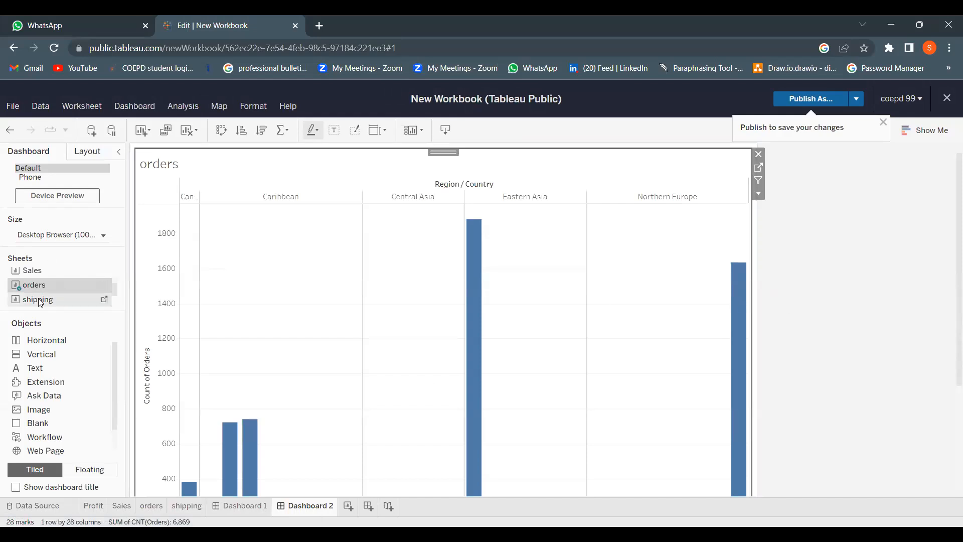
Step: Place the shipping sheet to the right of the orders chart on Dashboard 2
drag(40, 303, 104, 300)
drag(356, 281, 618, 259)
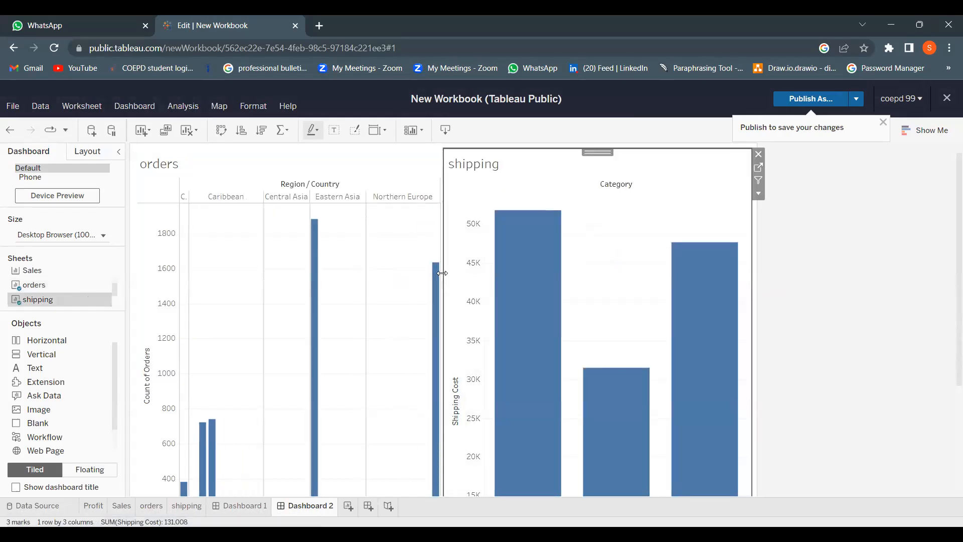
click(434, 278)
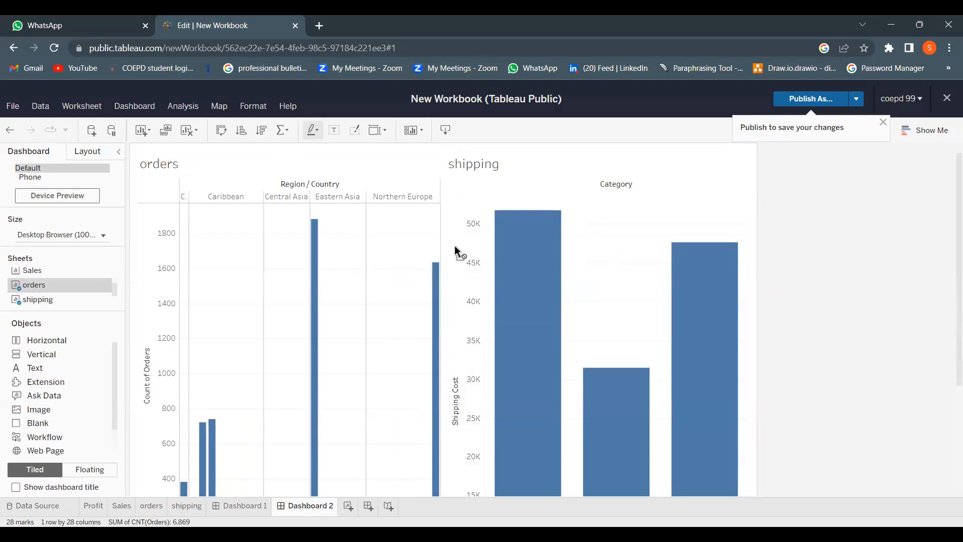
Step: Create a new story in the workbook
click(455, 245)
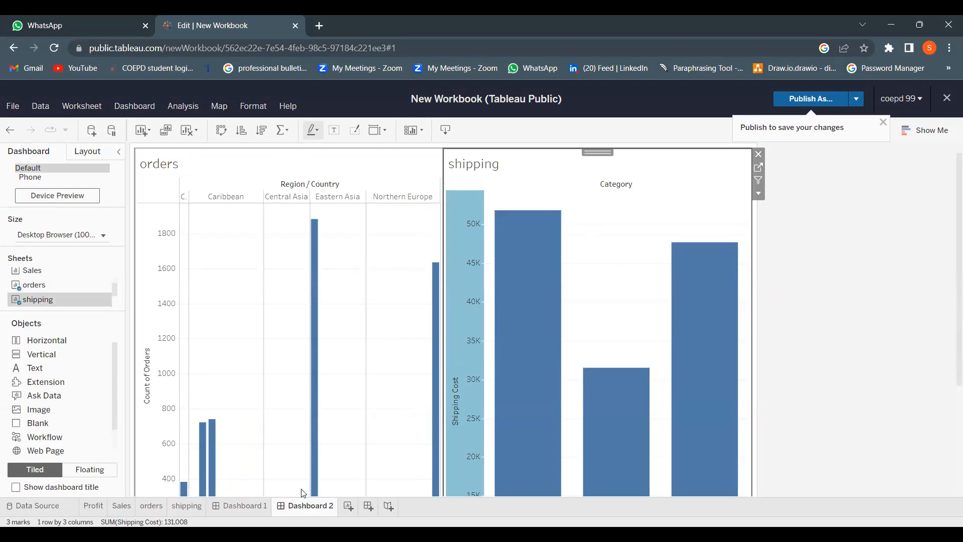
click(388, 505)
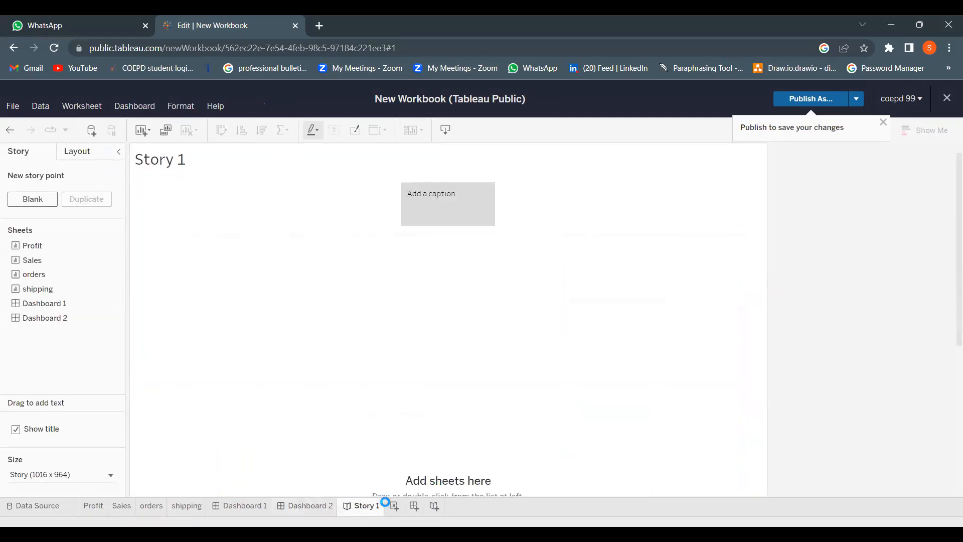
Step: Change the shipping chart on Dashboard 2 to a pie chart
click(283, 506)
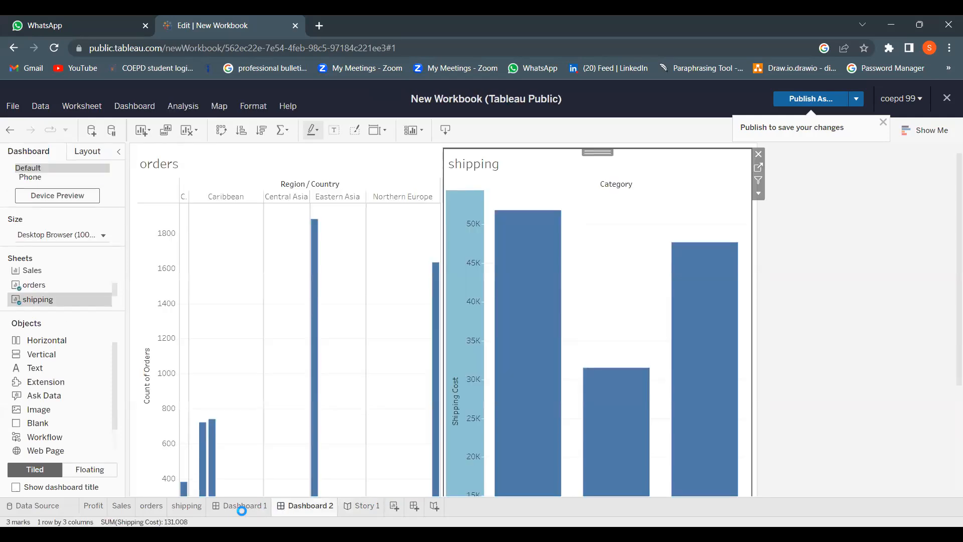
click(242, 507)
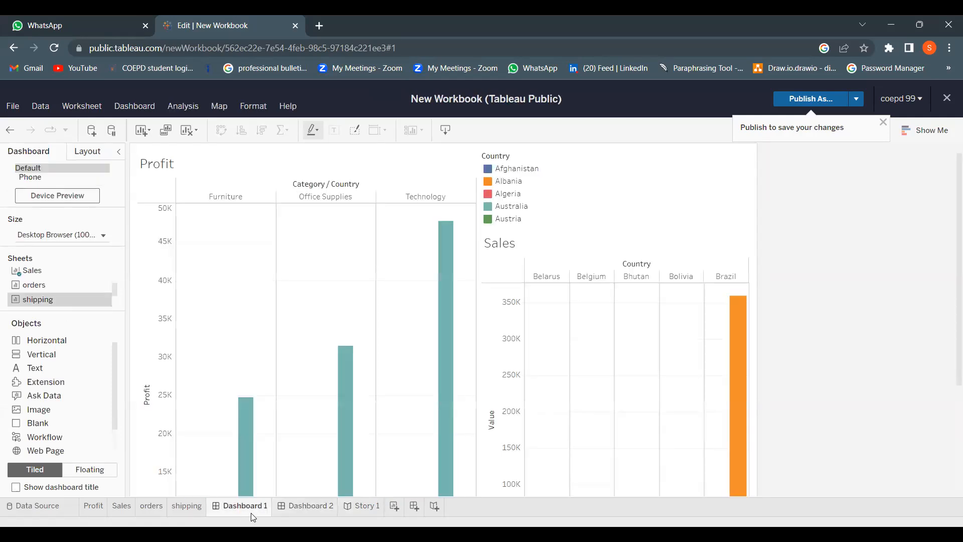
click(296, 506)
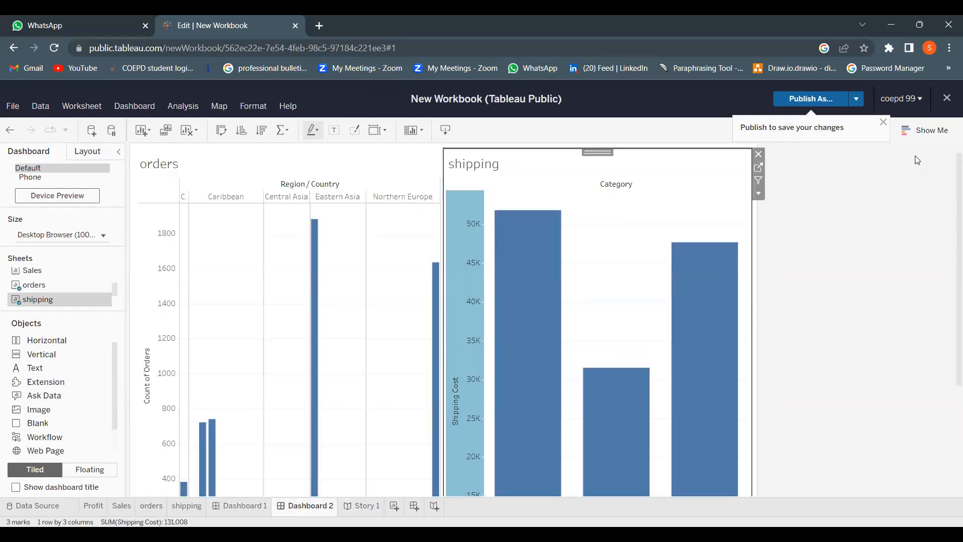
click(915, 134)
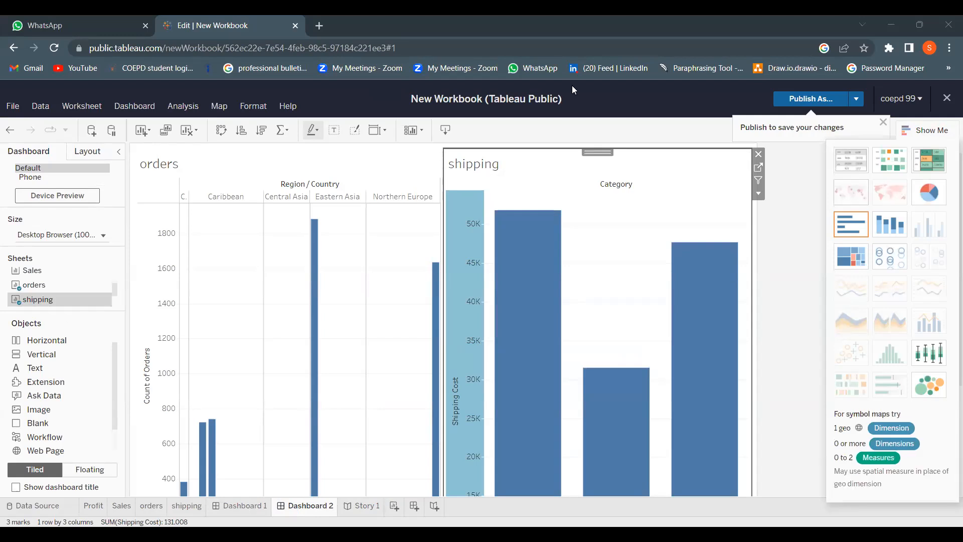
click(929, 192)
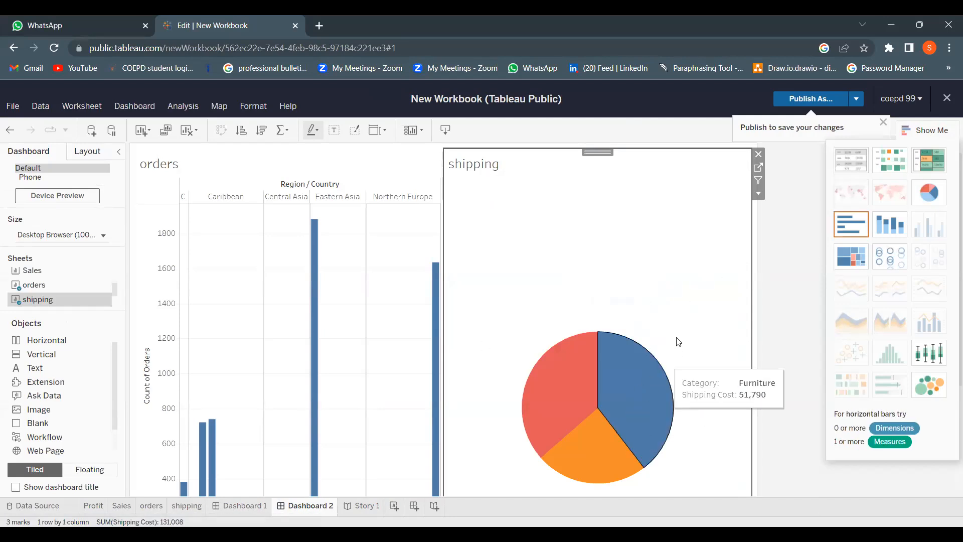
scroll(665, 310, down, 3)
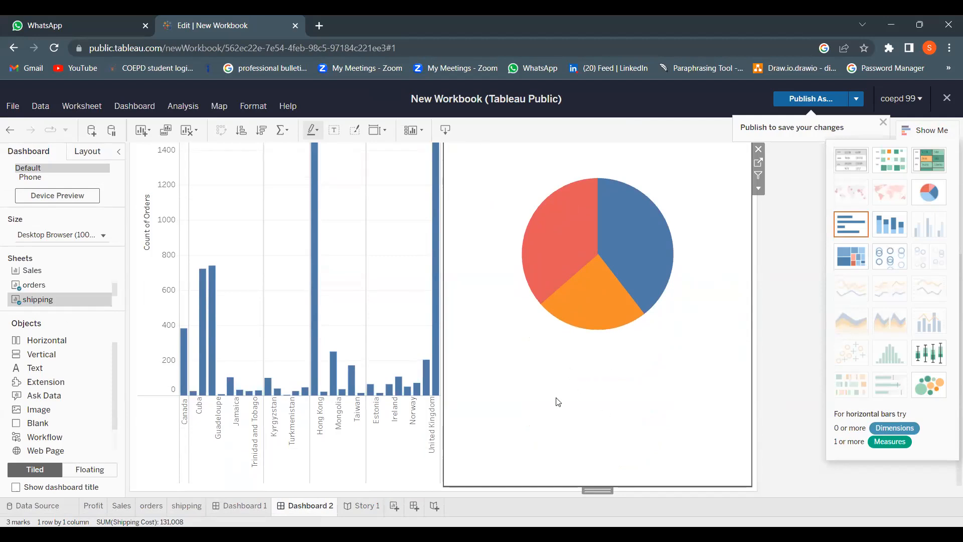
Step: Create a second story and caption its story point "Profit and Sales"
click(435, 507)
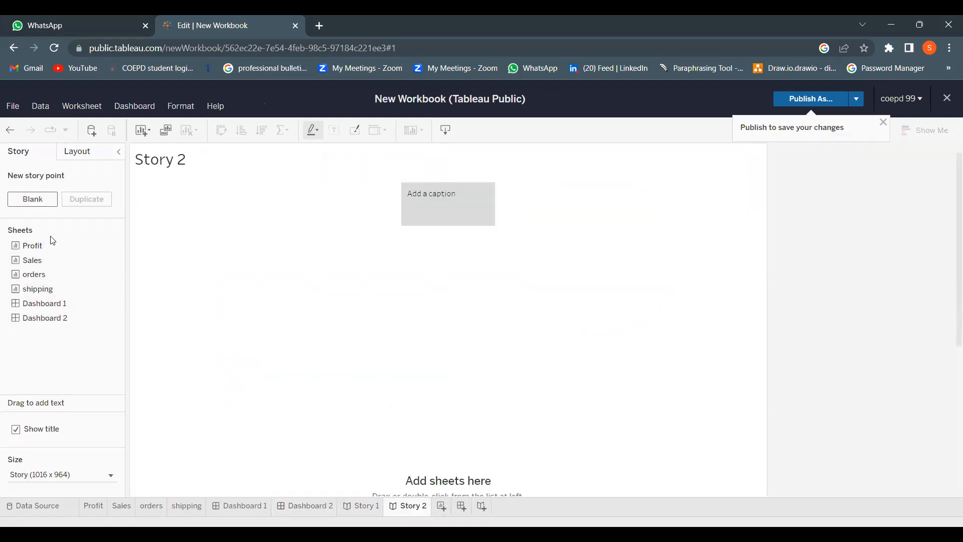
click(52, 321)
click(446, 204)
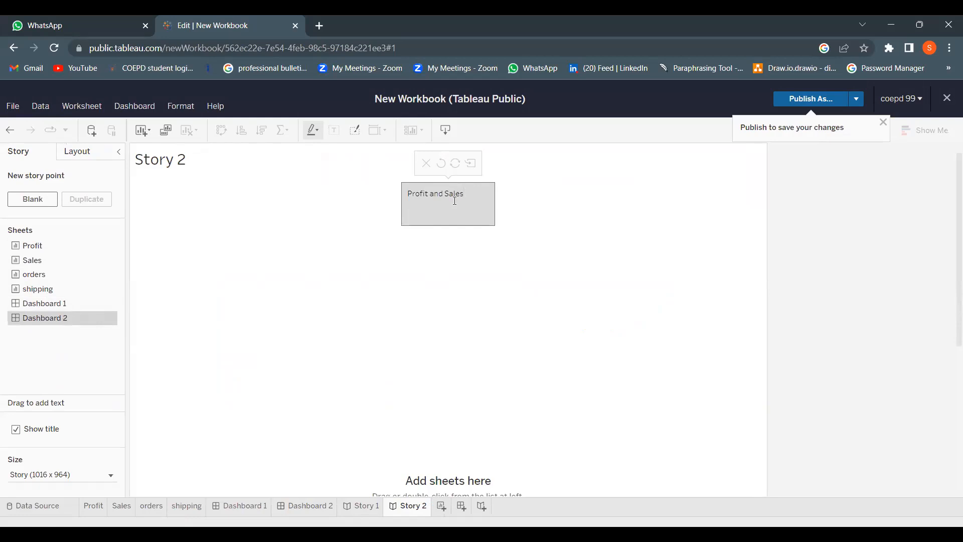
click(536, 182)
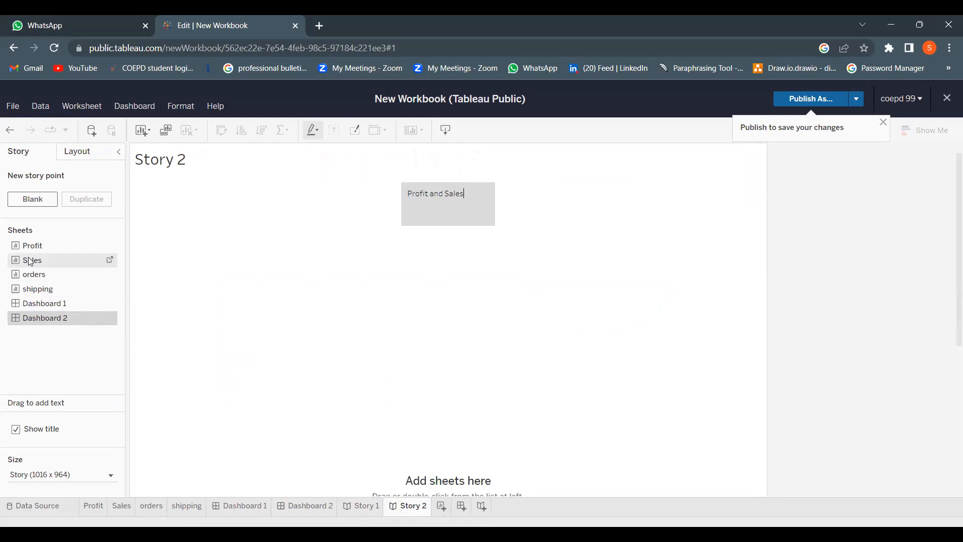
Step: Try the Profit sheet, the Sales sheet and Dashboard 2 in turn as the content of Story 2
drag(28, 245, 203, 256)
drag(61, 261, 622, 237)
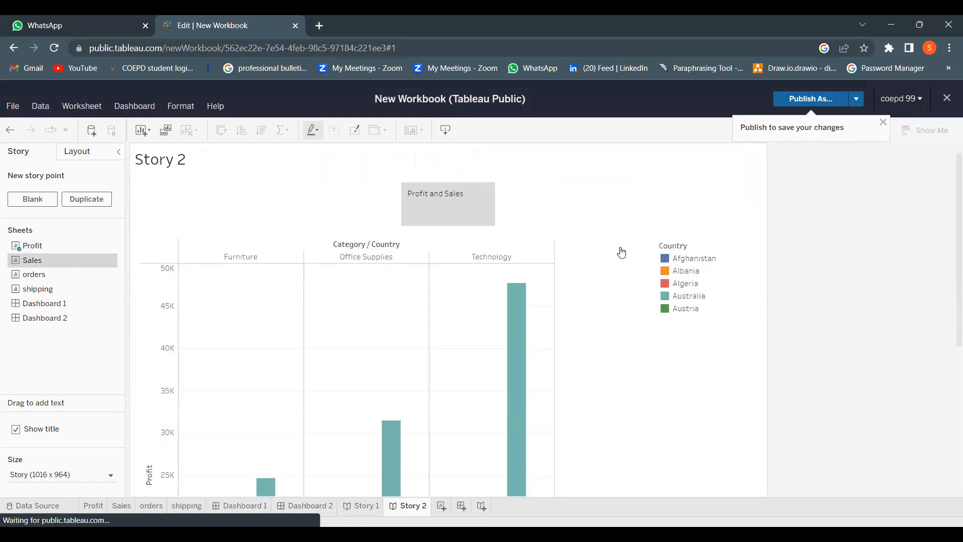
scroll(620, 324, down, 3)
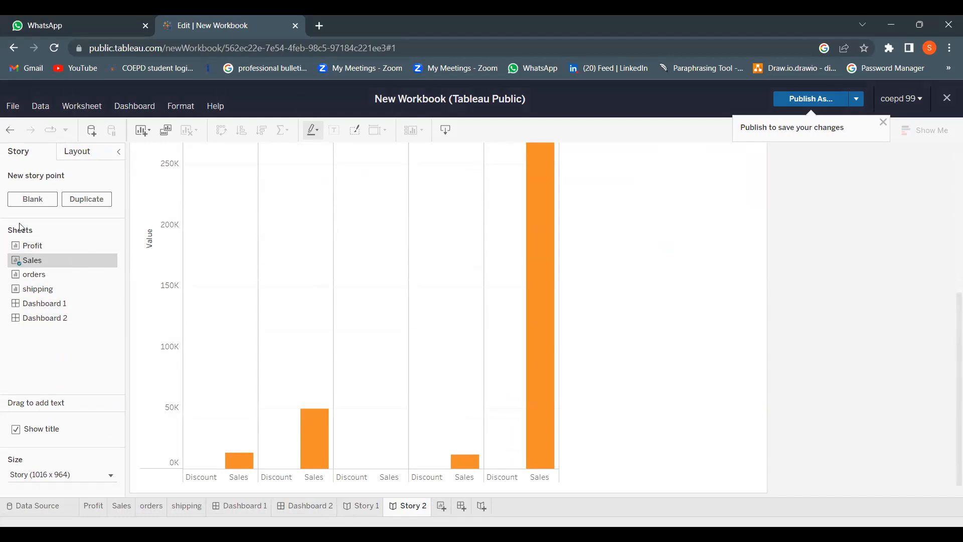
drag(30, 317, 617, 246)
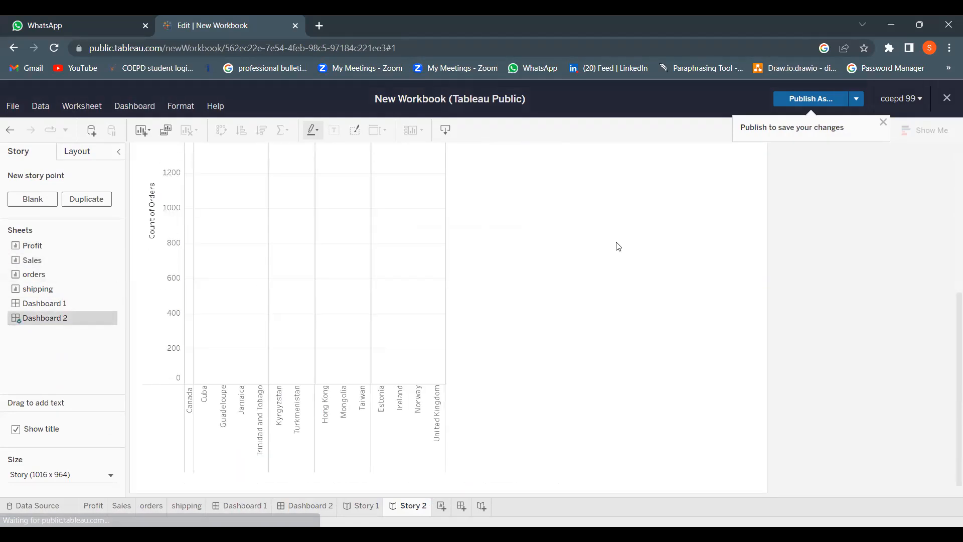
scroll(532, 336, down, 5)
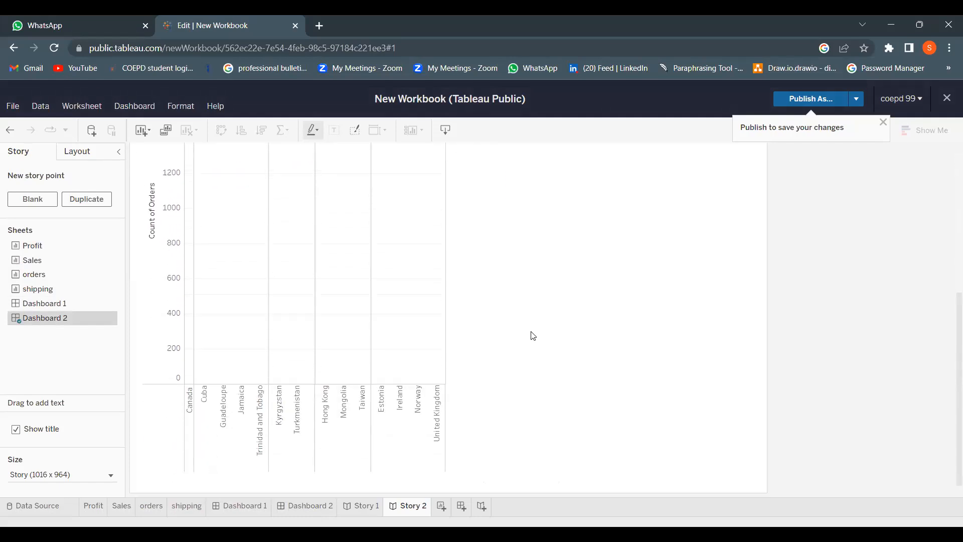
scroll(533, 336, up, 5)
Step: Place the Profit sheet in the "Profit and Sales" story point of Story 2
drag(35, 245, 286, 278)
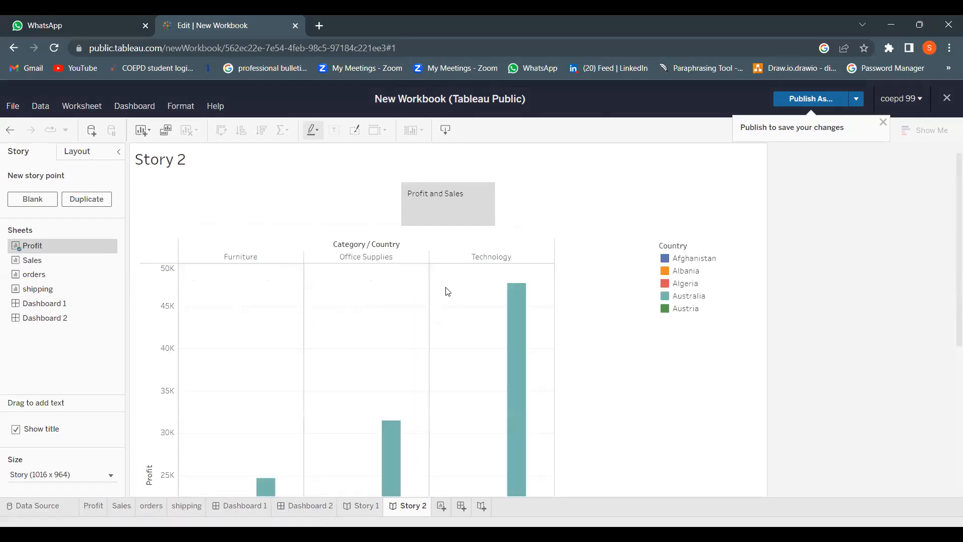
scroll(198, 309, down, 4)
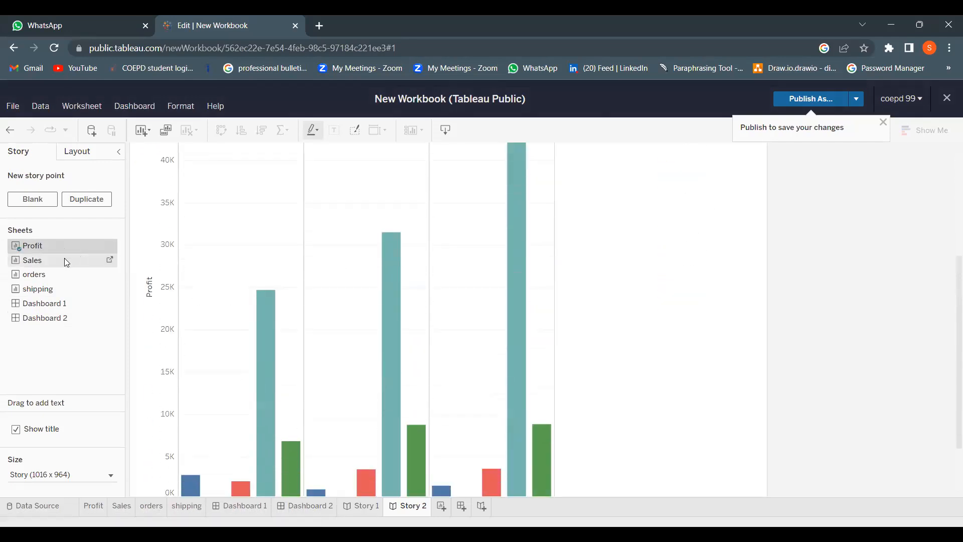
scroll(453, 414, down, 2)
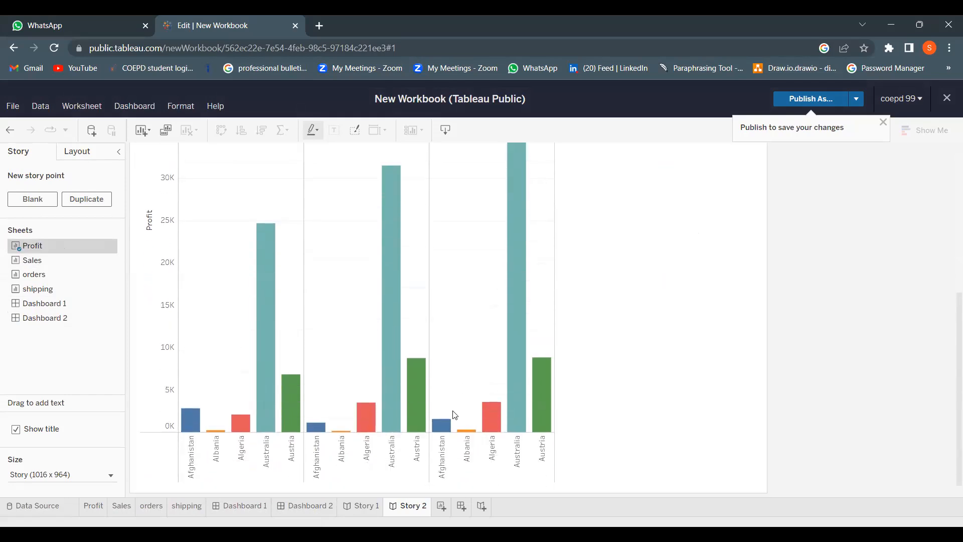
Step: Create a third blank story and return to Story 2
click(482, 506)
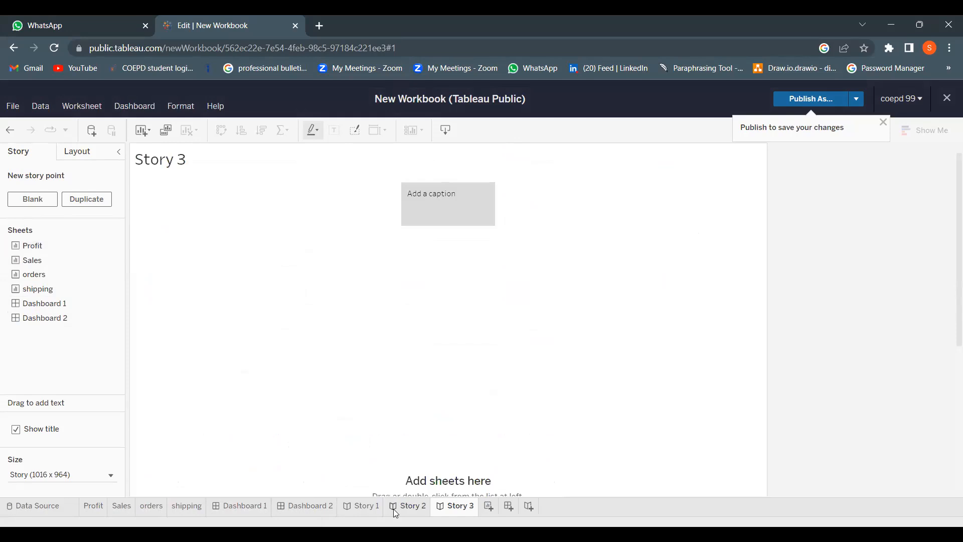
click(409, 506)
click(359, 507)
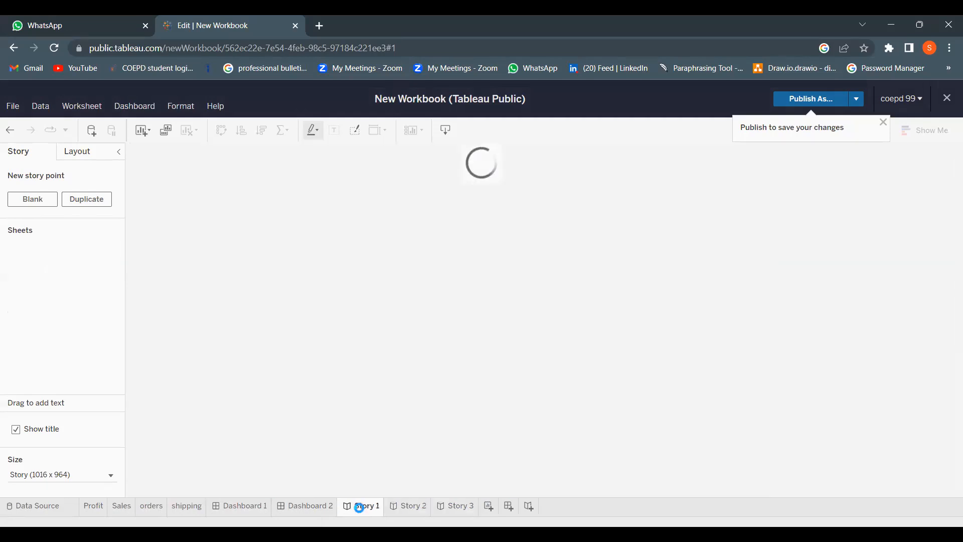
click(408, 505)
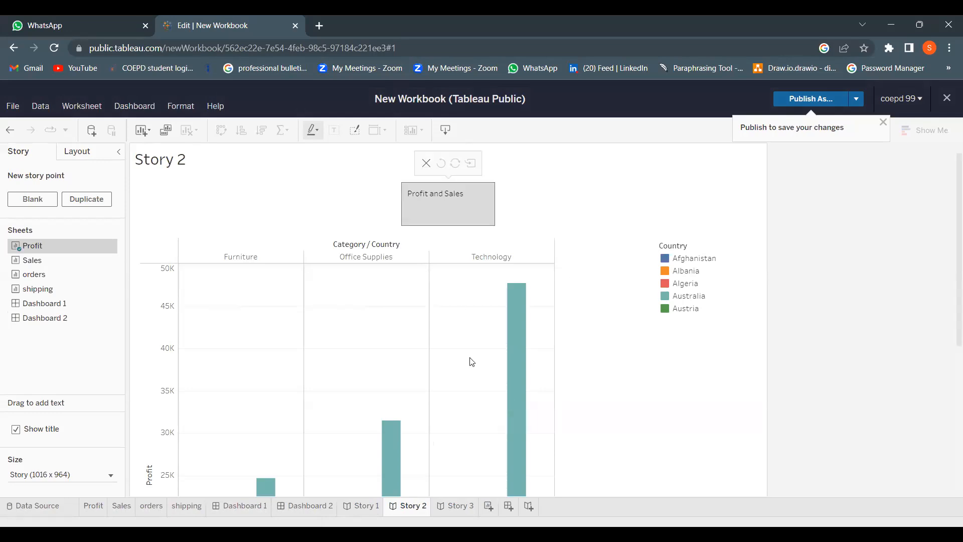
Step: Place Dashboard 2 in the empty story point of Story 1
click(362, 506)
drag(47, 318, 389, 296)
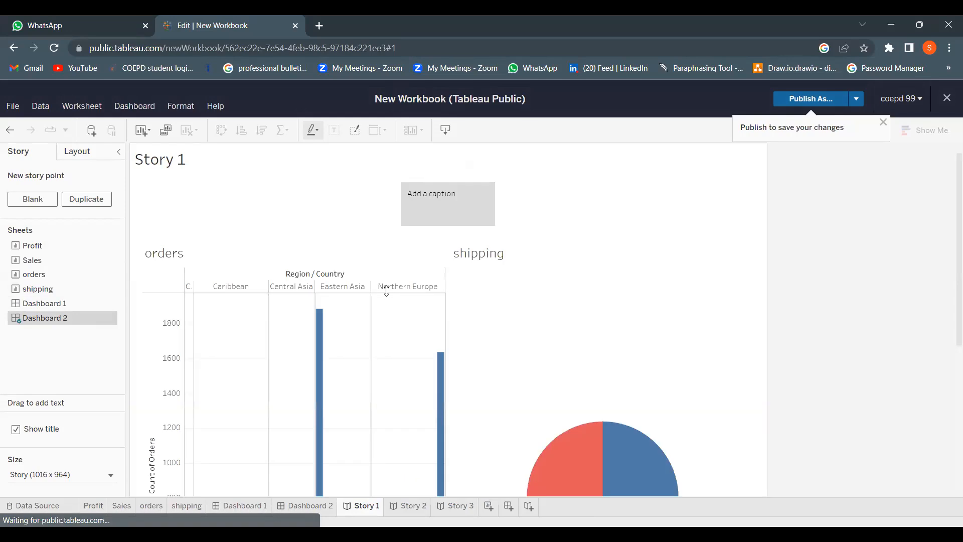
scroll(491, 299, down, 1)
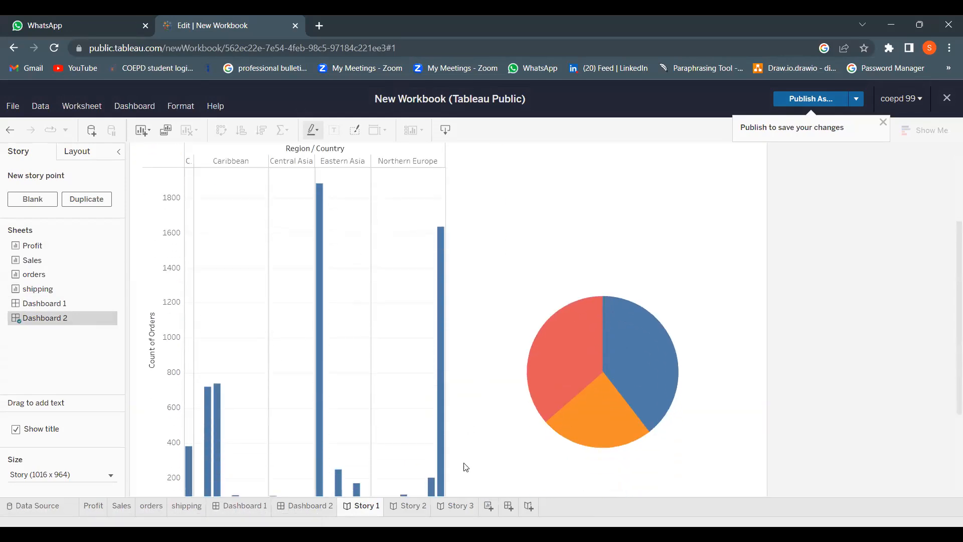
scroll(465, 381, up, 3)
scroll(465, 377, down, 2)
scroll(472, 374, up, 5)
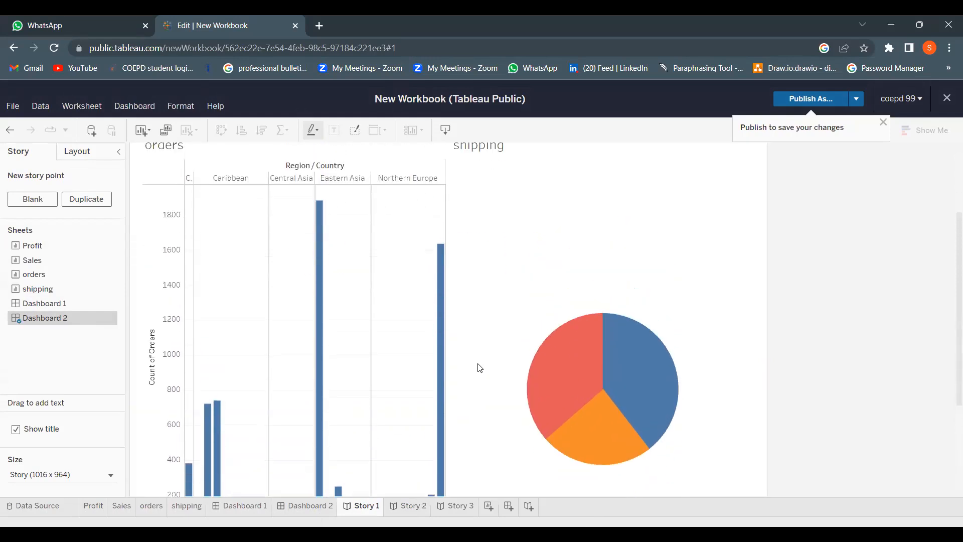
Step: Caption the story point of Story 1 "Shipping and Order"
click(443, 207)
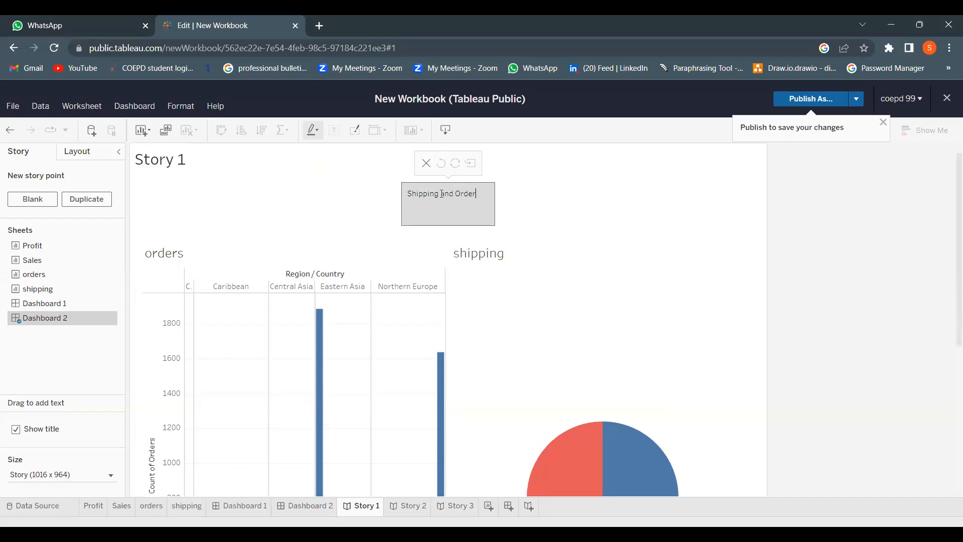
click(655, 348)
scroll(662, 306, down, 3)
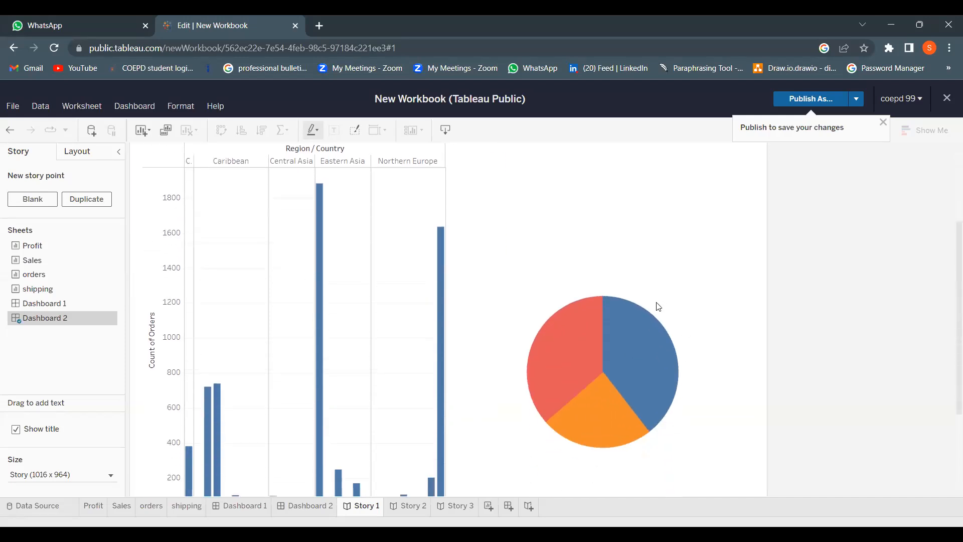
scroll(579, 245, up, 3)
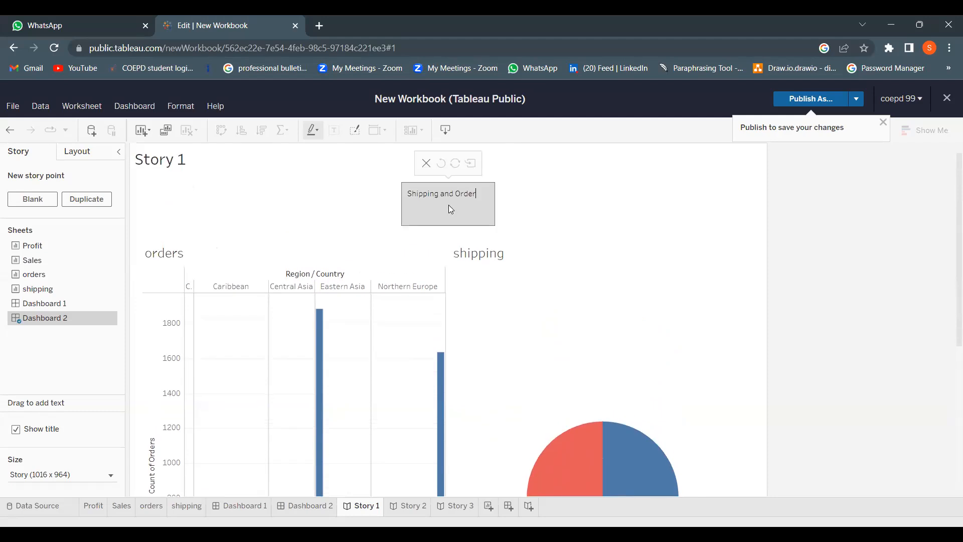
double_click(484, 223)
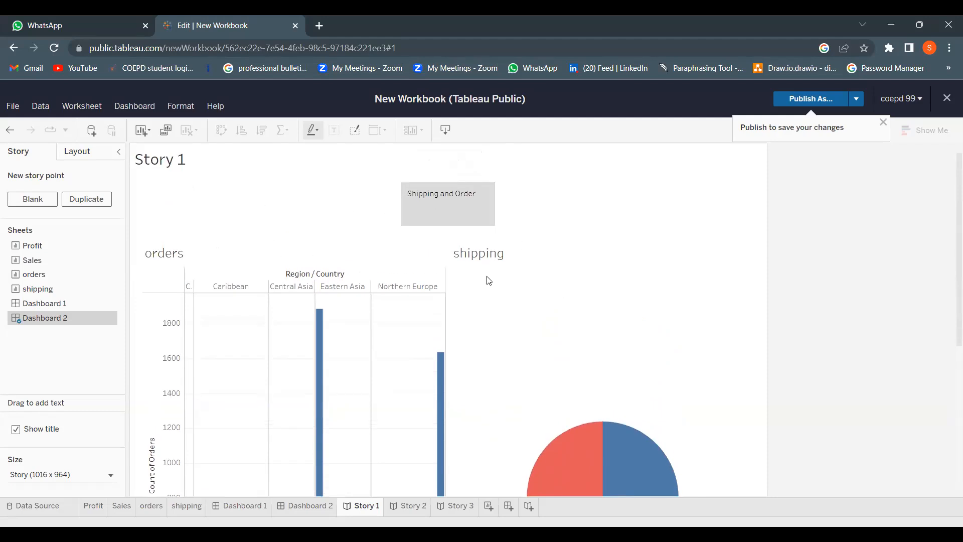
Step: Review the captions and charts of Story 1 and Story 2
scroll(447, 271, down, 2)
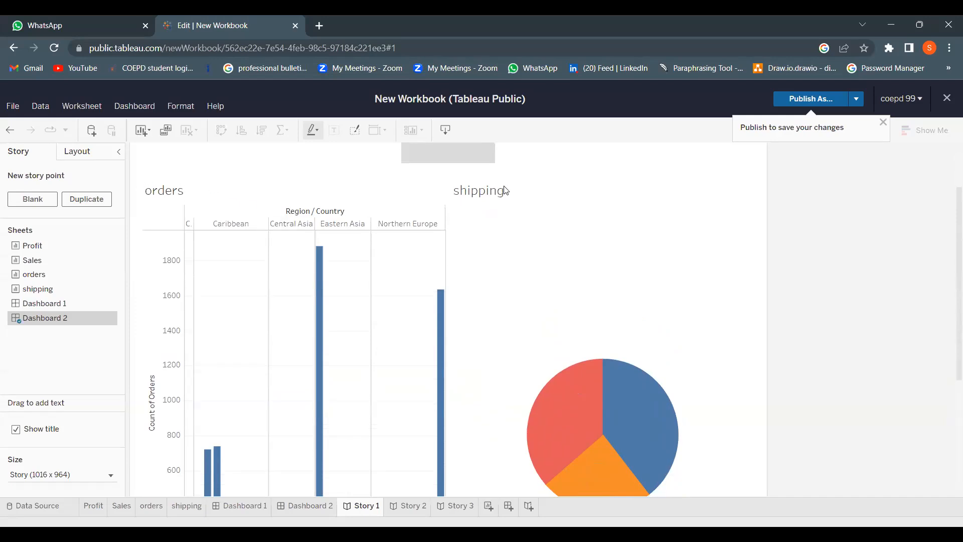
scroll(514, 221, up, 2)
click(408, 506)
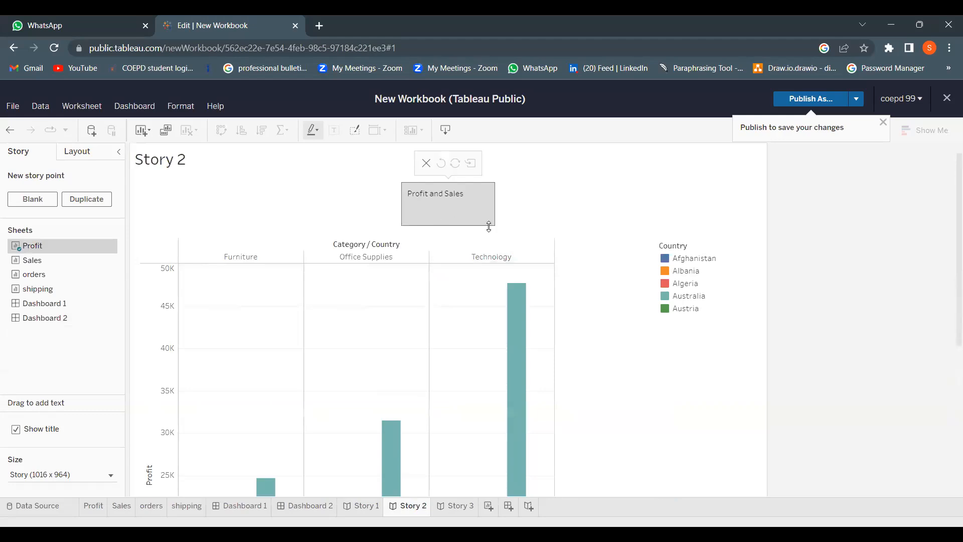
scroll(647, 378, down, 6)
scroll(649, 379, down, 2)
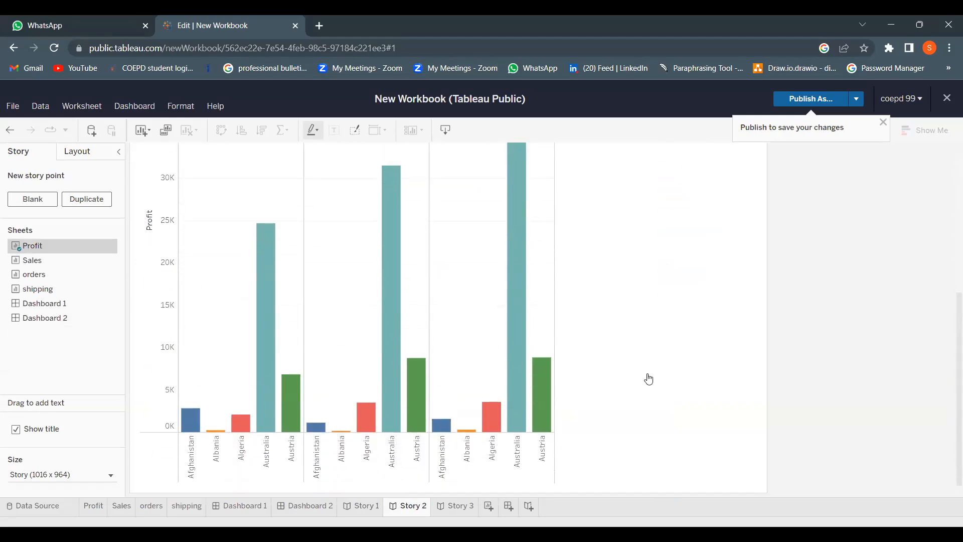
scroll(467, 471, up, 2)
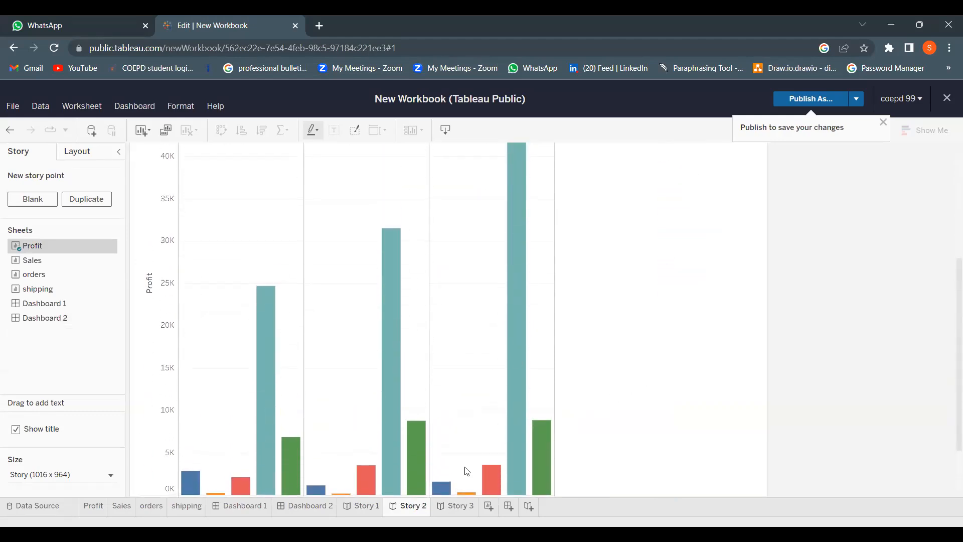
click(356, 508)
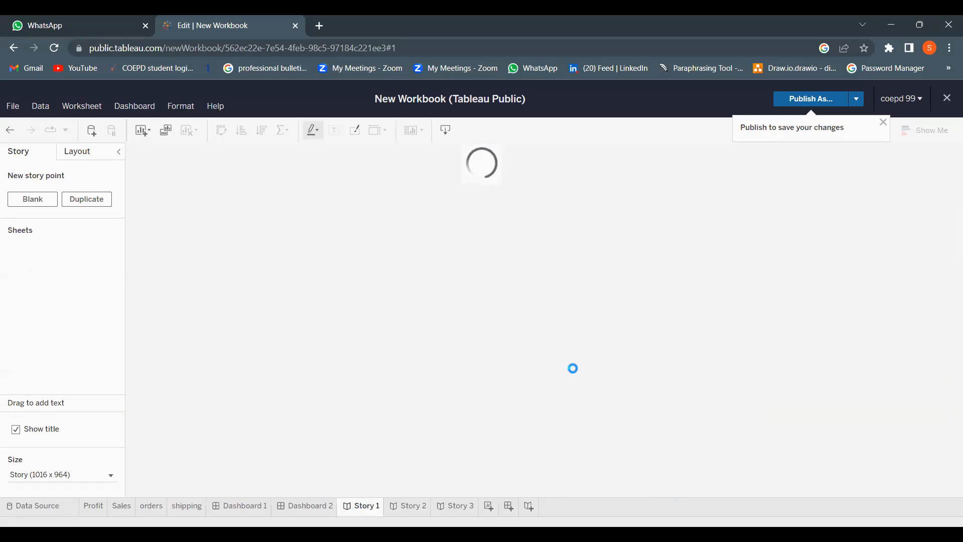
scroll(577, 371, down, 6)
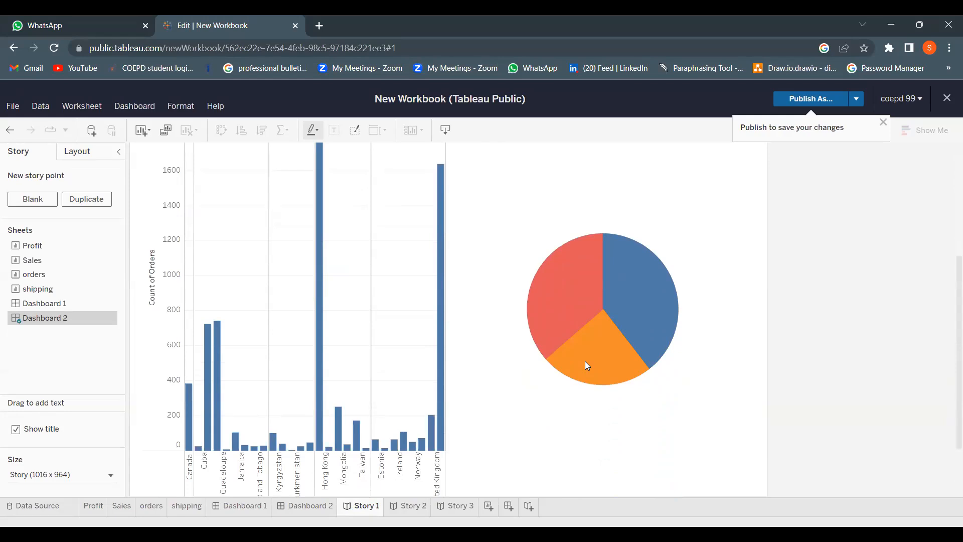
click(409, 505)
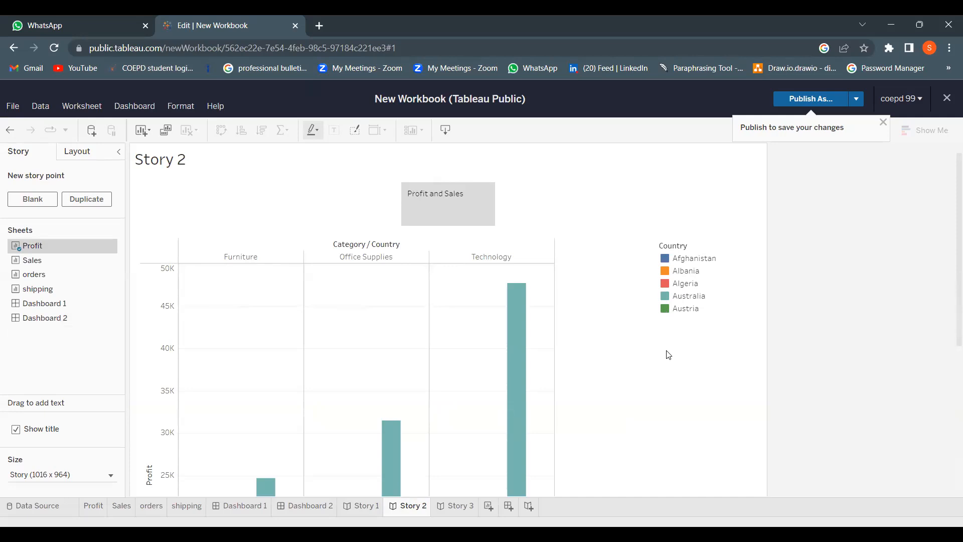
Step: Publish the workbook under the name "Global Store Data" with its sheets shown as tabs
click(798, 107)
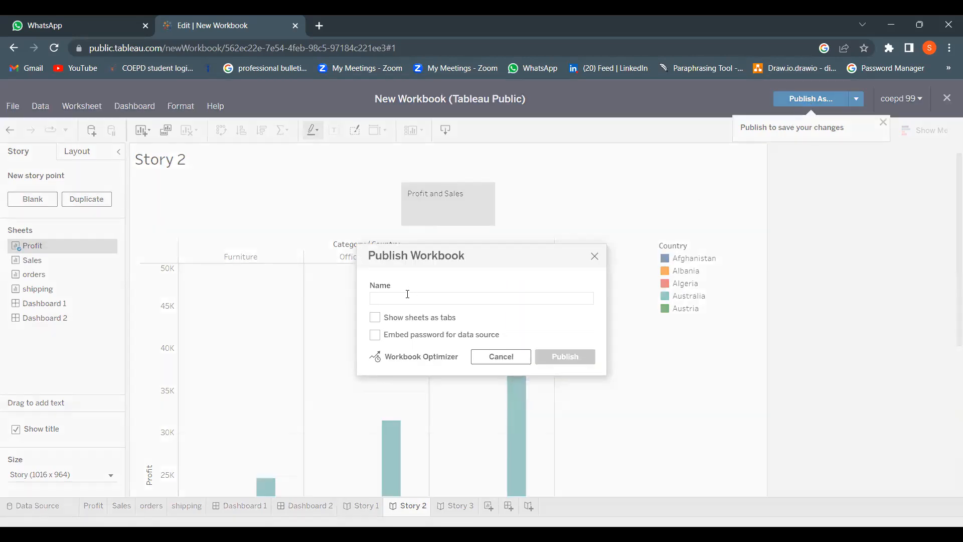
text(Global Store Data)
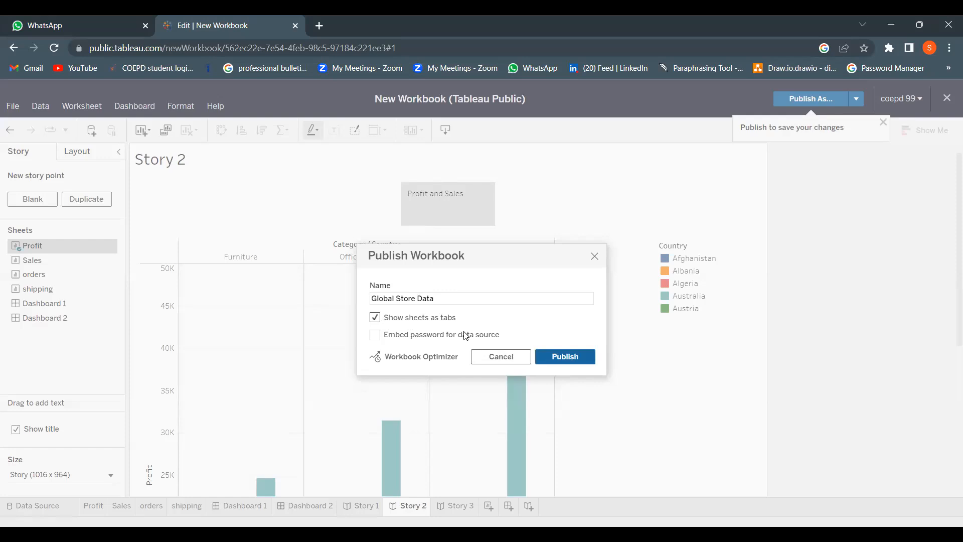
click(558, 360)
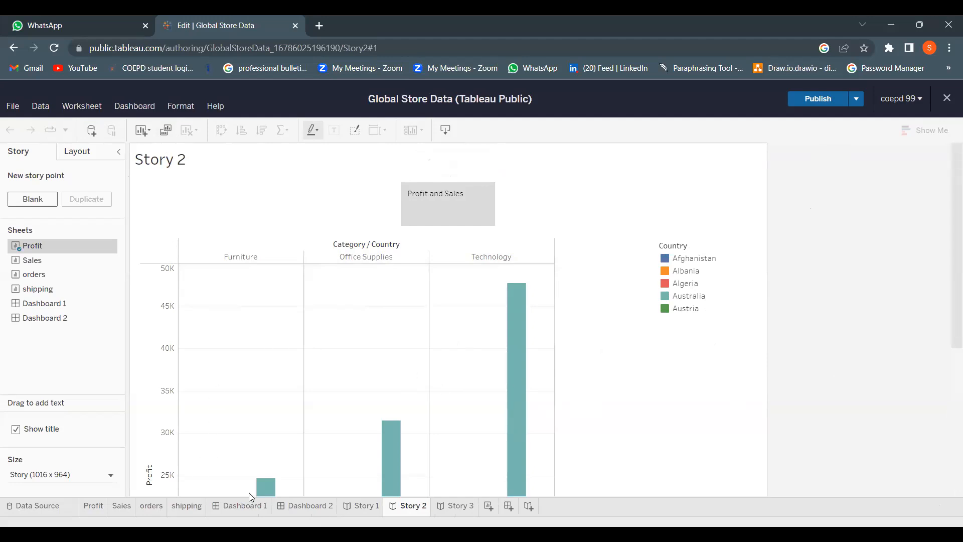
Step: Review the published workbook's Dashboard 1 and the orders and shipping charts in Story 1
click(245, 505)
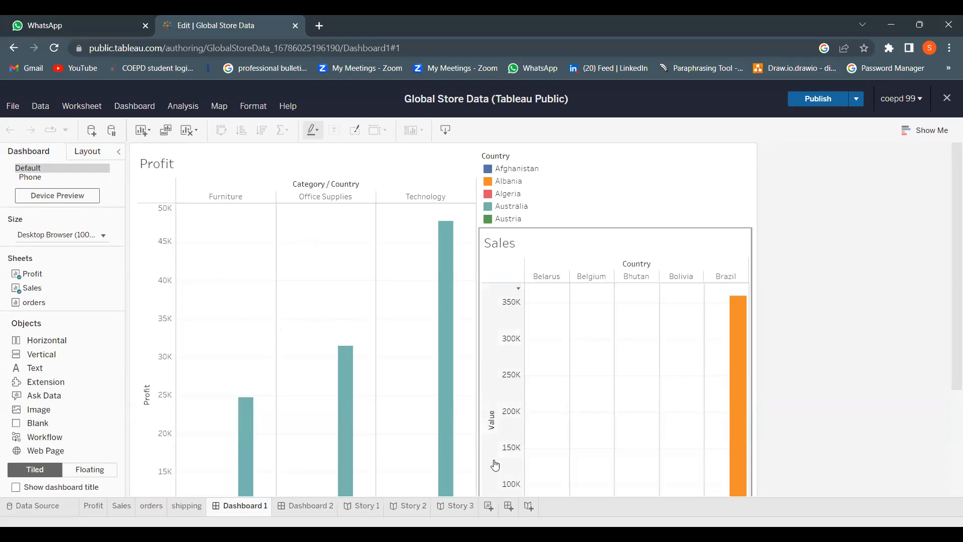
click(360, 507)
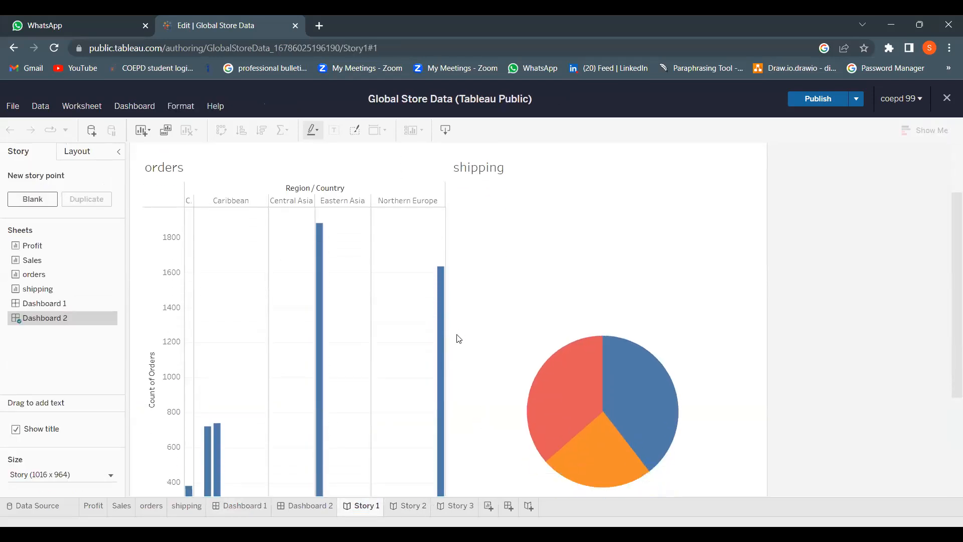
scroll(457, 336, down, 3)
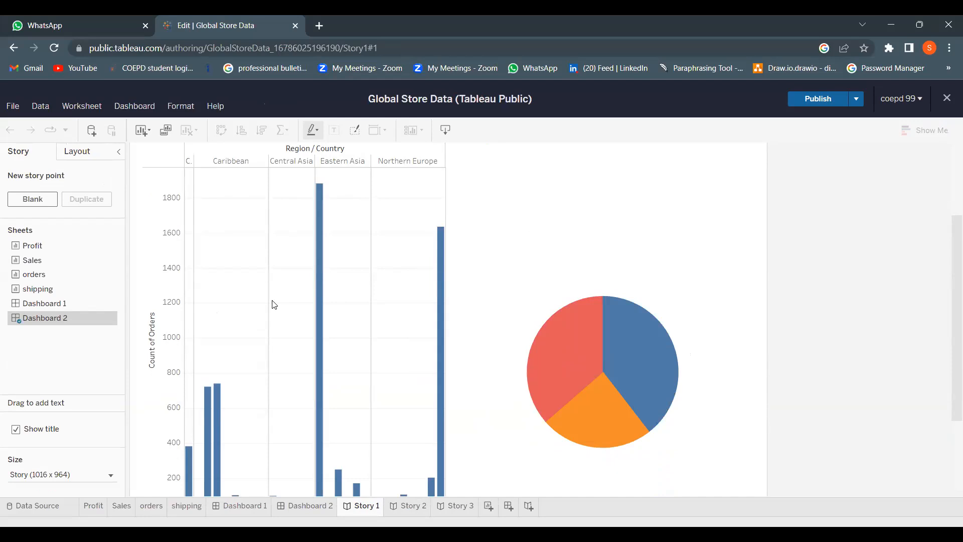
scroll(333, 316, up, 3)
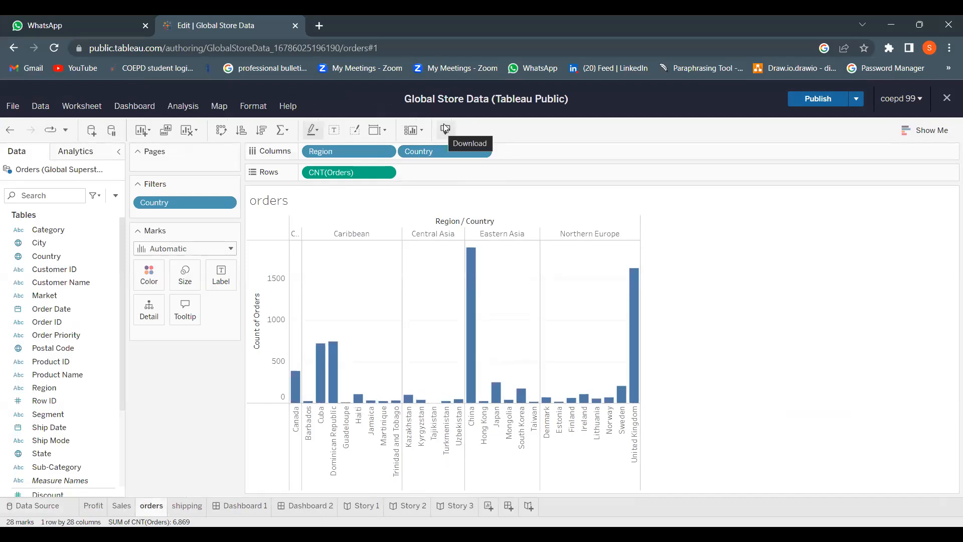
Step: Download the orders worksheet as an image and open the downloaded file
click(444, 129)
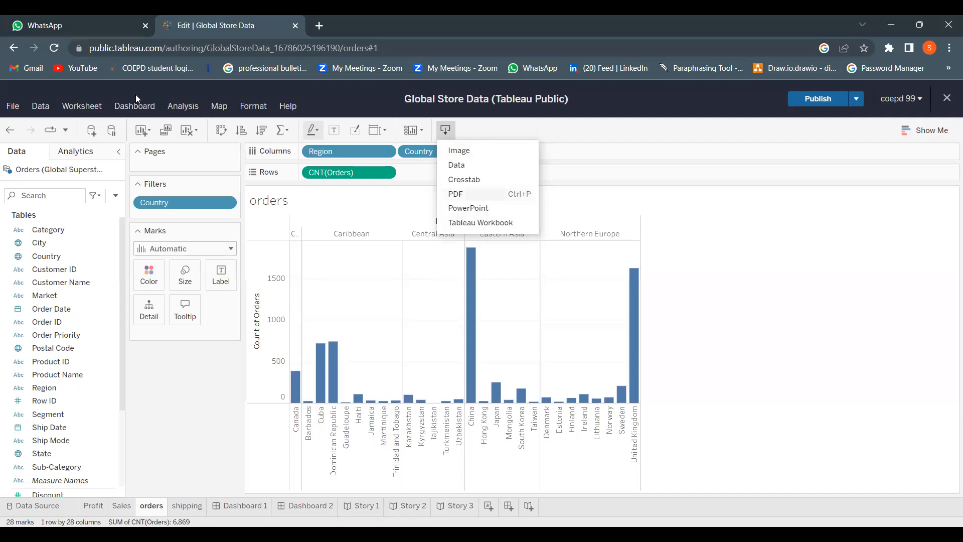
click(76, 105)
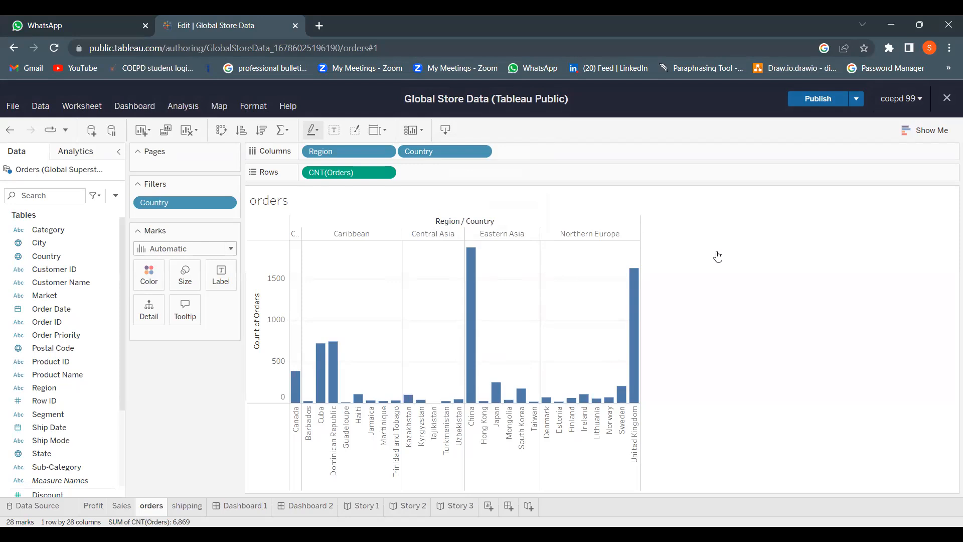
click(543, 67)
click(447, 132)
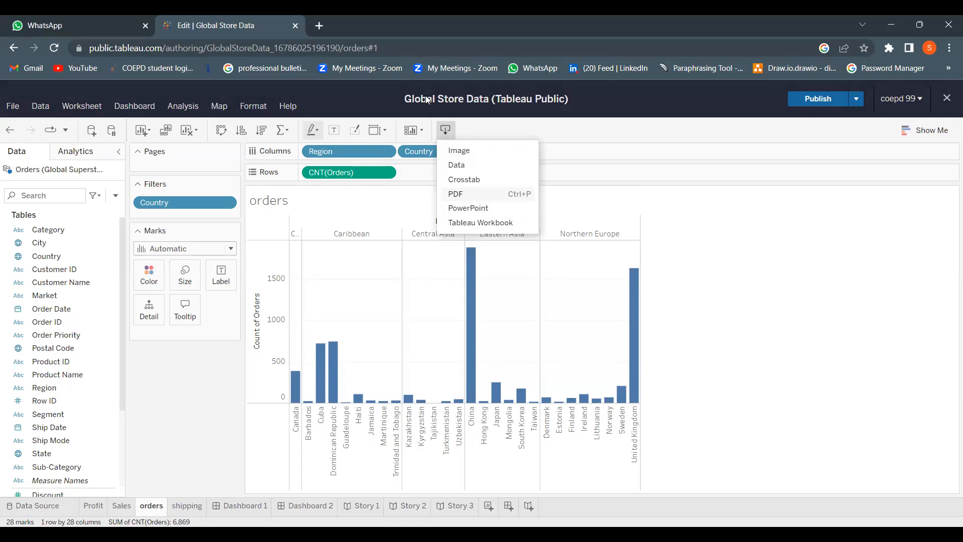
click(476, 150)
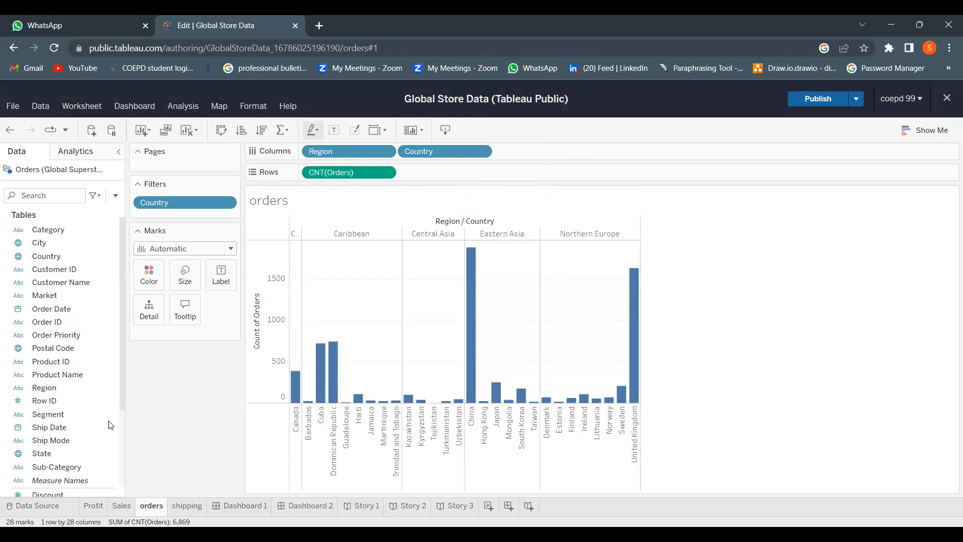
click(84, 515)
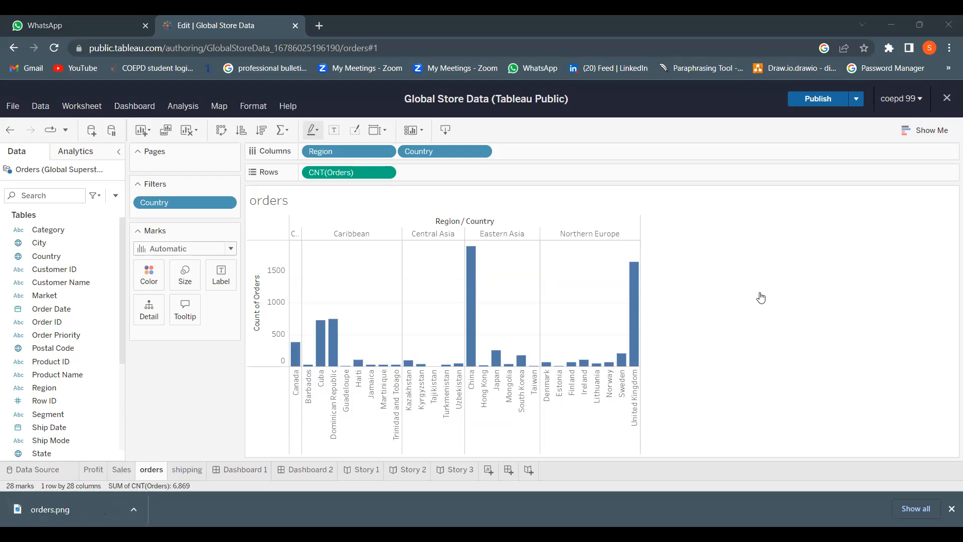
click(734, 259)
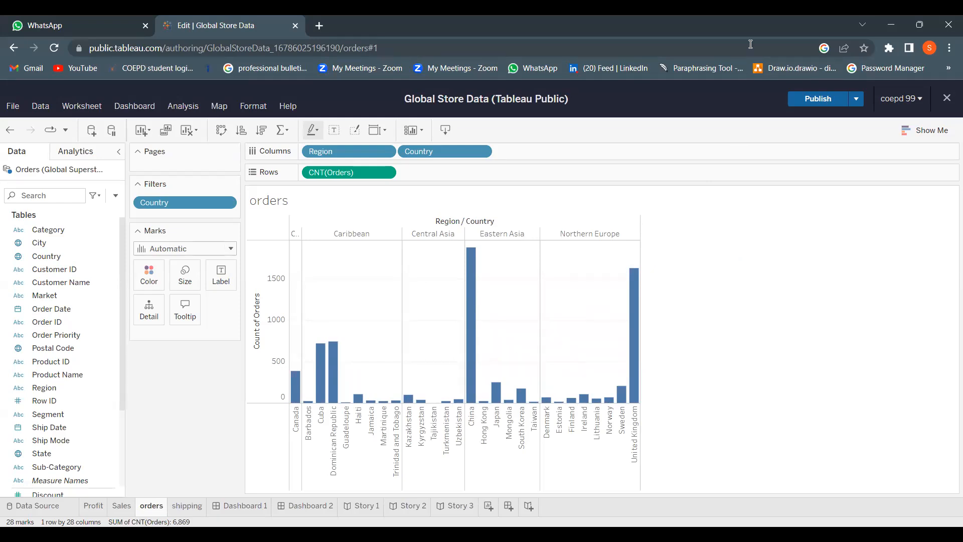
click(444, 131)
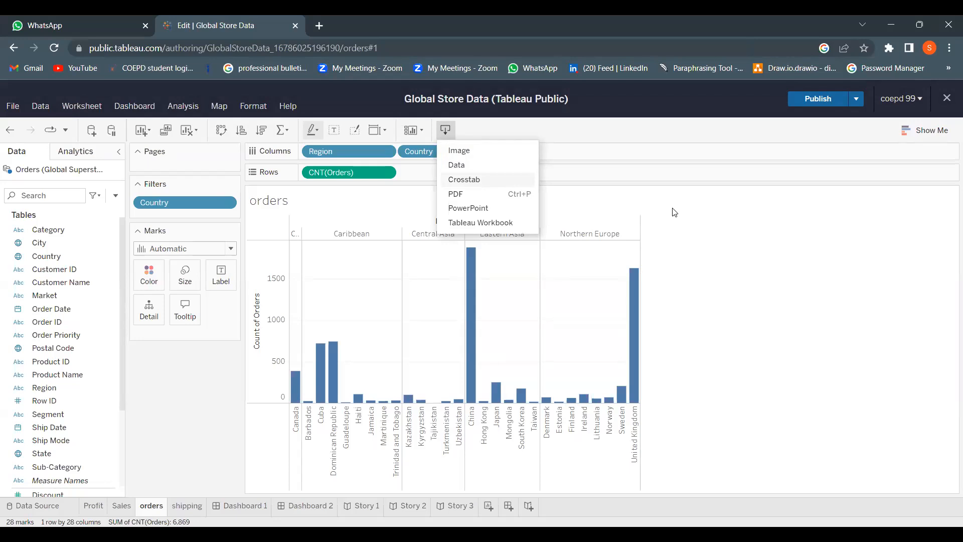
click(491, 195)
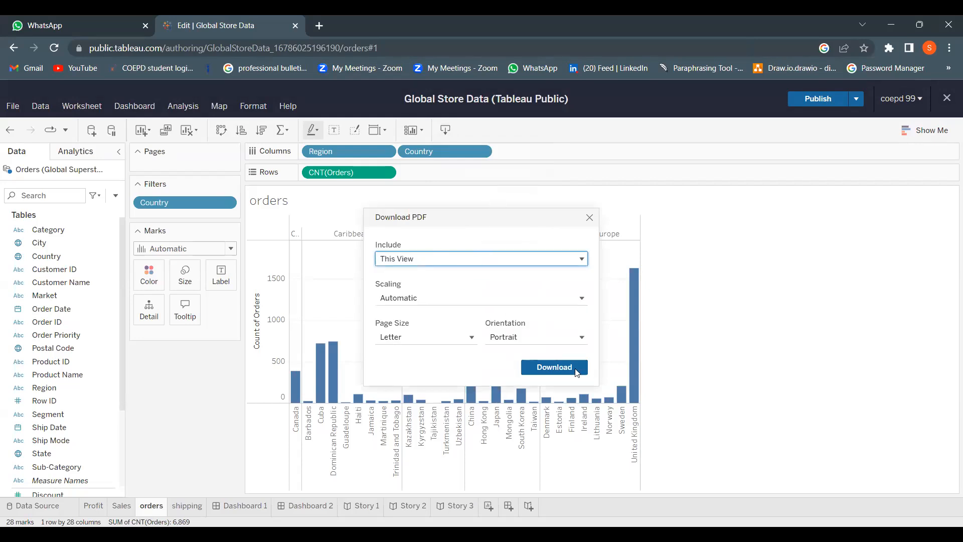
click(589, 217)
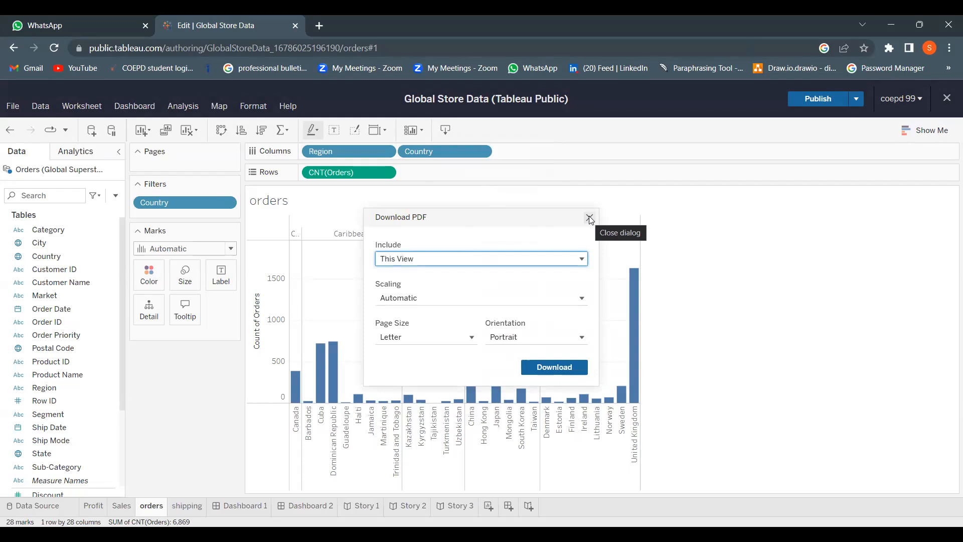